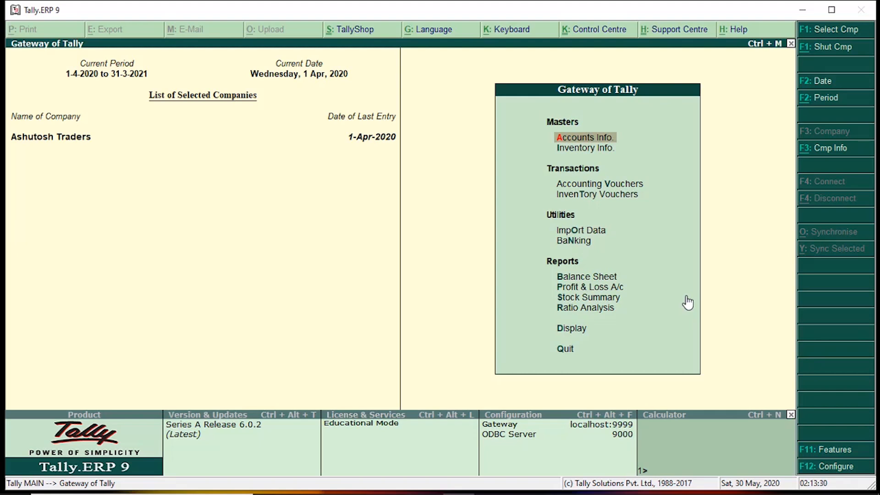
Open the company's GST details from the Statutory & Taxation features by setting Set/alter GST details to Yes
key("F11")
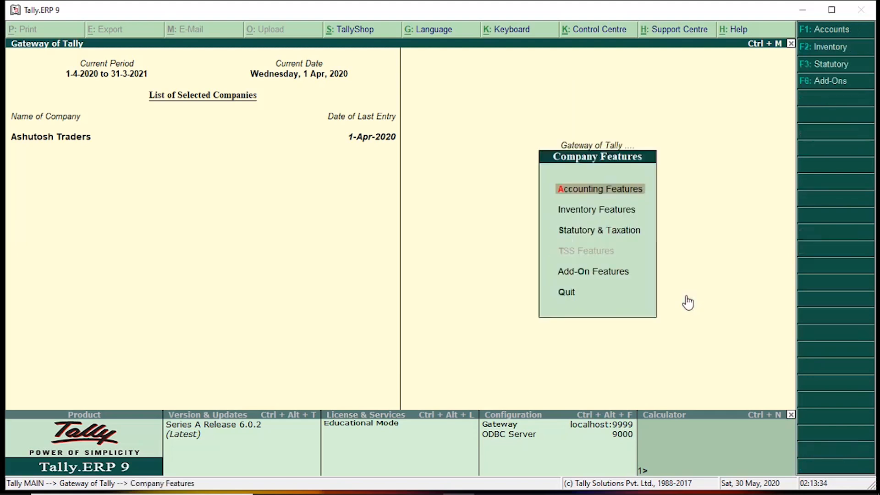
key("Down")
key("Down")
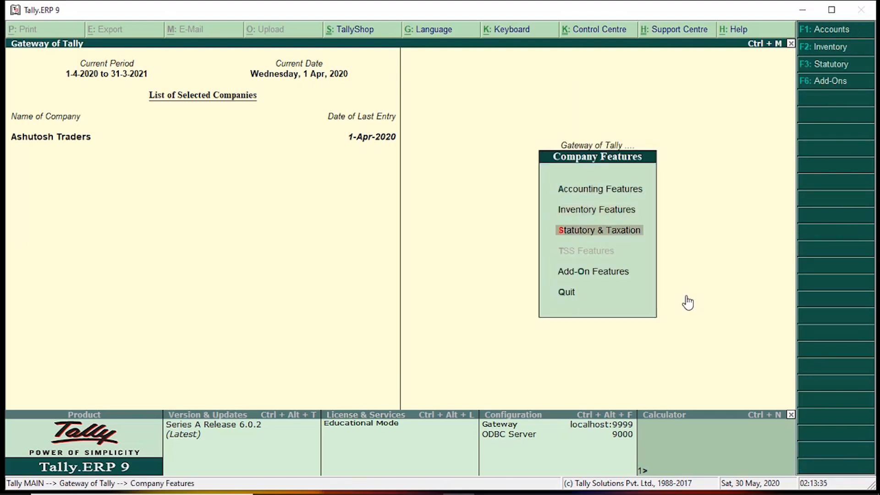
key("Return")
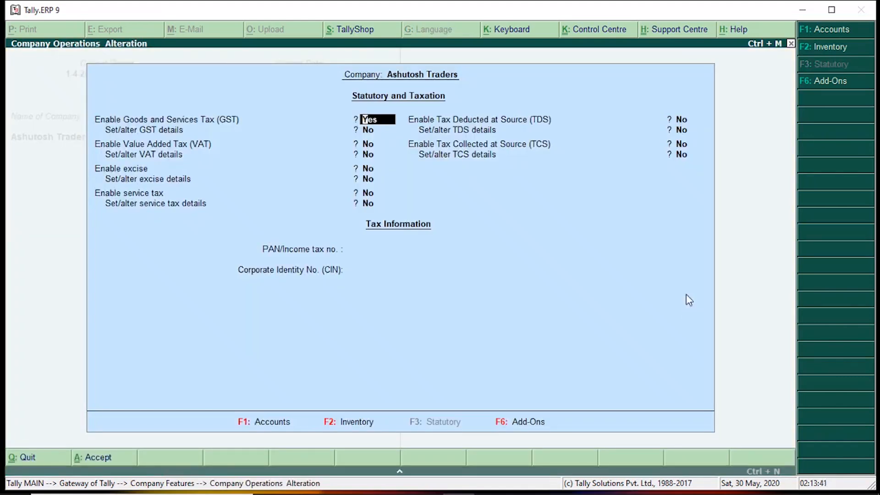
key("Return")
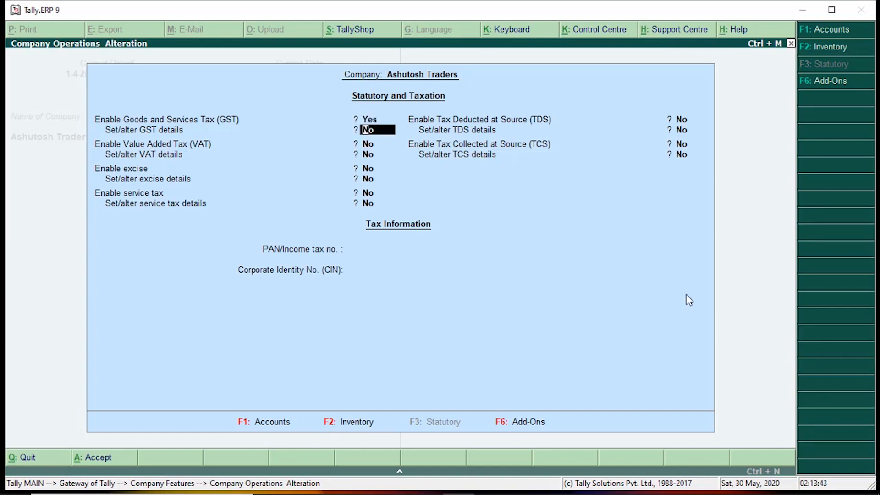
type("y")
key("Return")
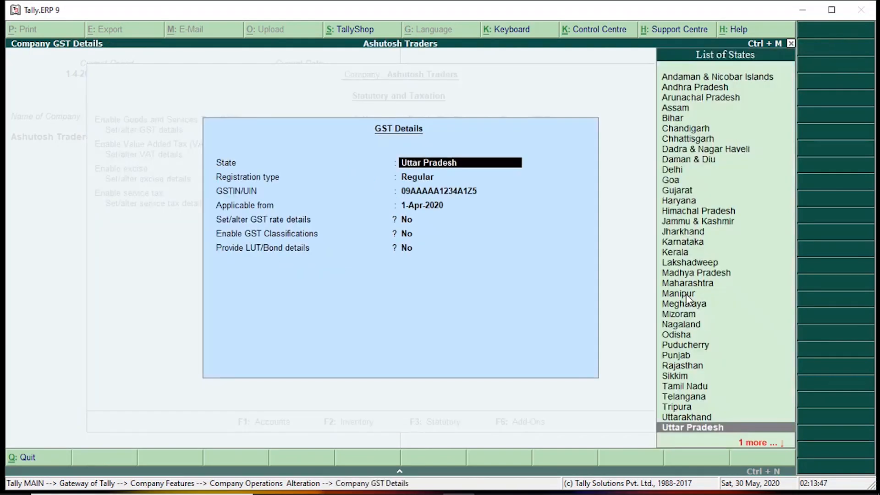
Review and accept the company's GST details and its statutory and taxation settings, and return to the Gateway of Tally
key("Return")
key("Return")
key("Return")
key("Return")
key("Return")
key("Return")
key("Return")
key("Return")
key("Return")
key("Return")
key("Return")
key("Return")
key("Return")
key("Return")
key("Return")
key("Return")
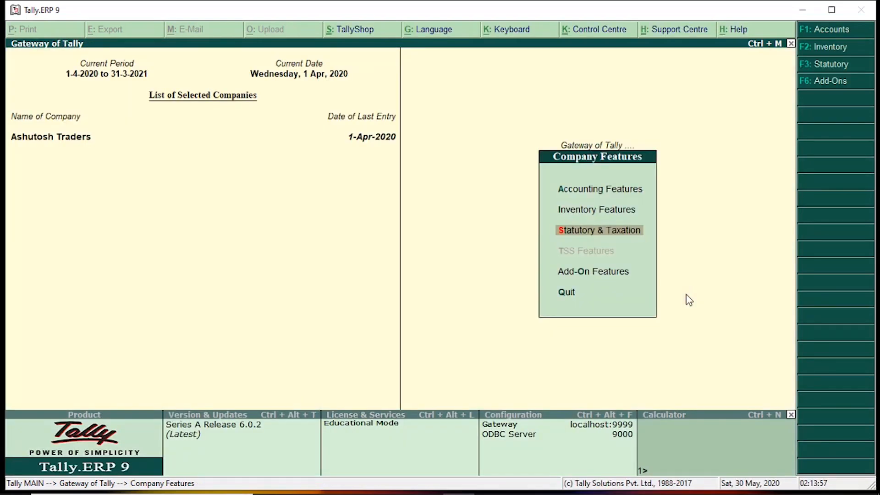
key("Escape")
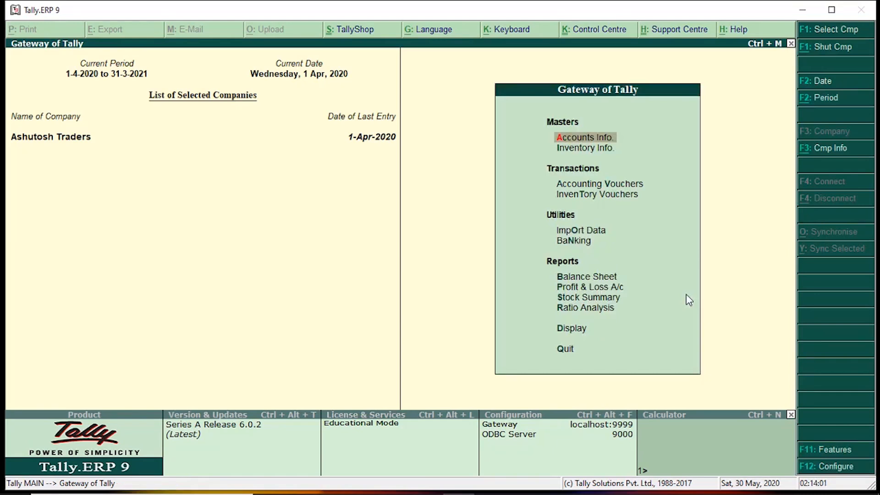
Open the first seller's ledger in the ledger list for alteration as a single ledger
key("Down")
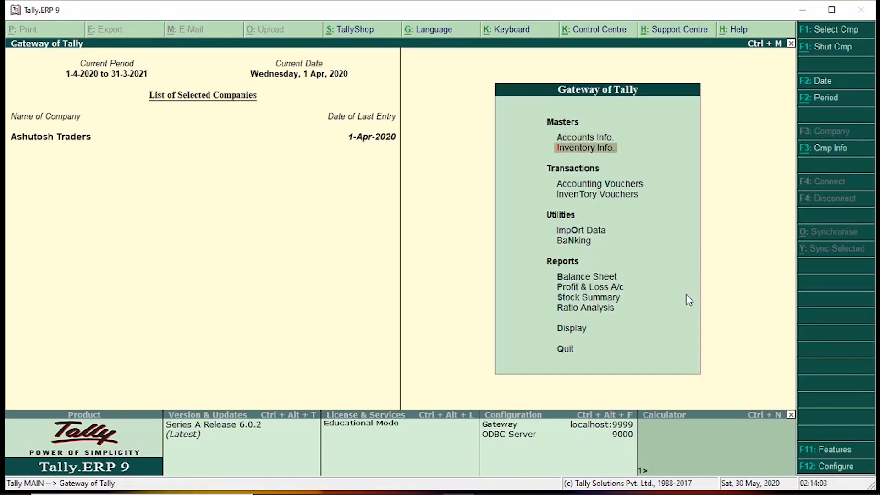
key("Up")
key("Return")
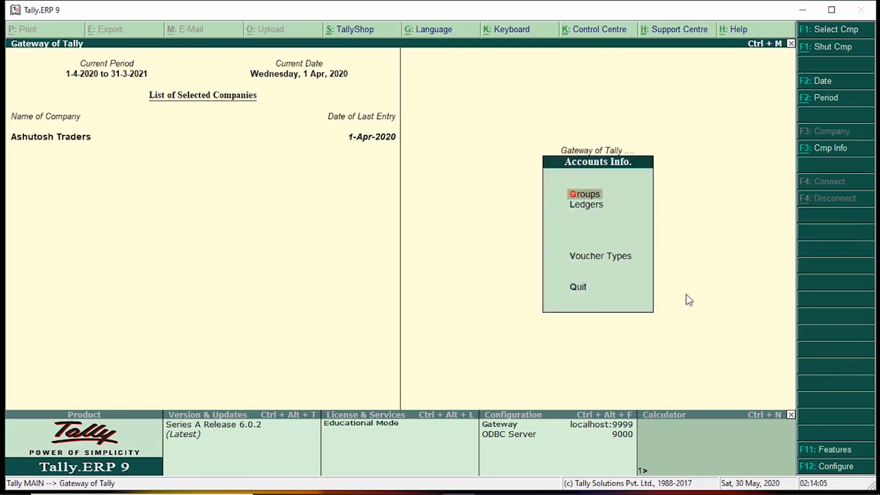
key("l")
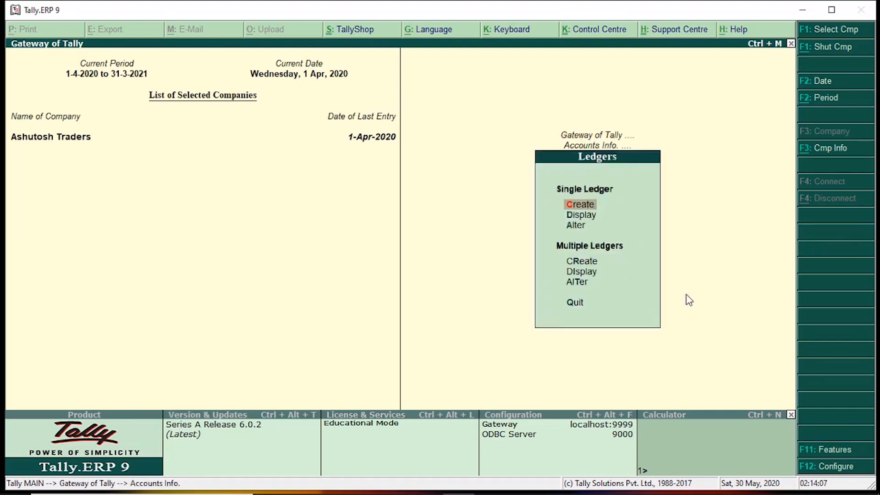
key("Down")
key("Down")
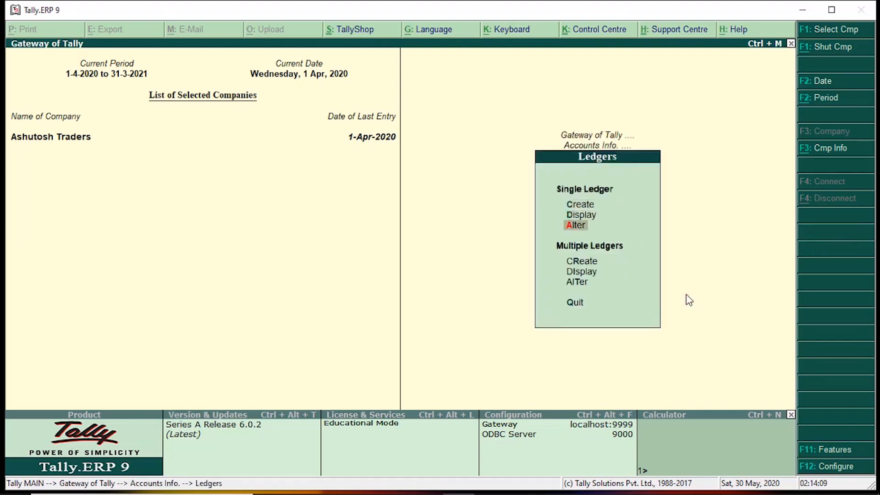
key("Return")
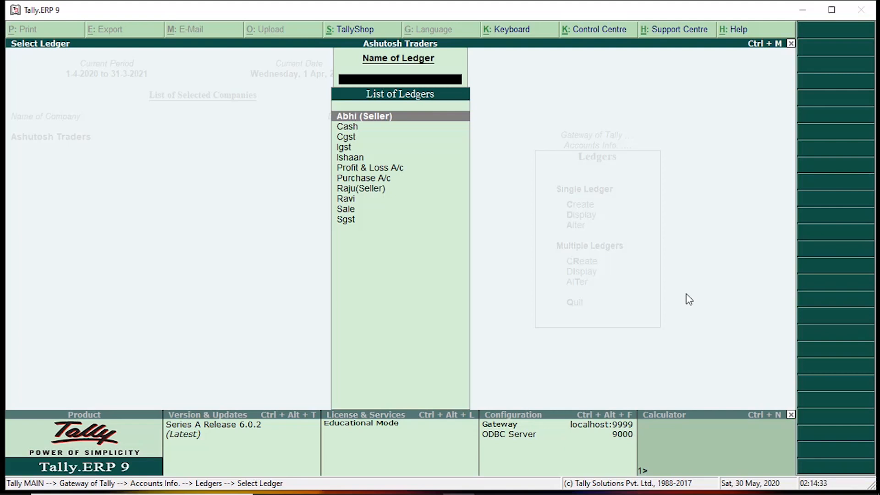
key("Return")
key("Return")
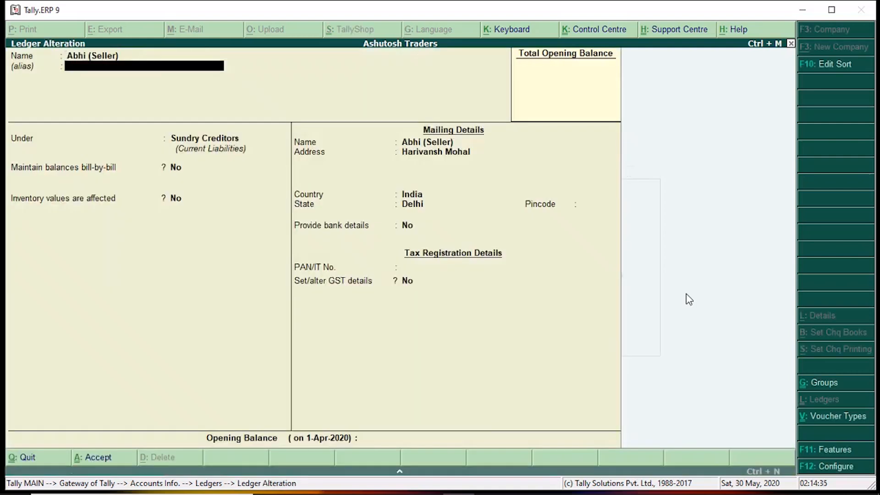
Review the seller ledger's group, mailing details, state and tax registration fields, and accept the ledger
key("Return")
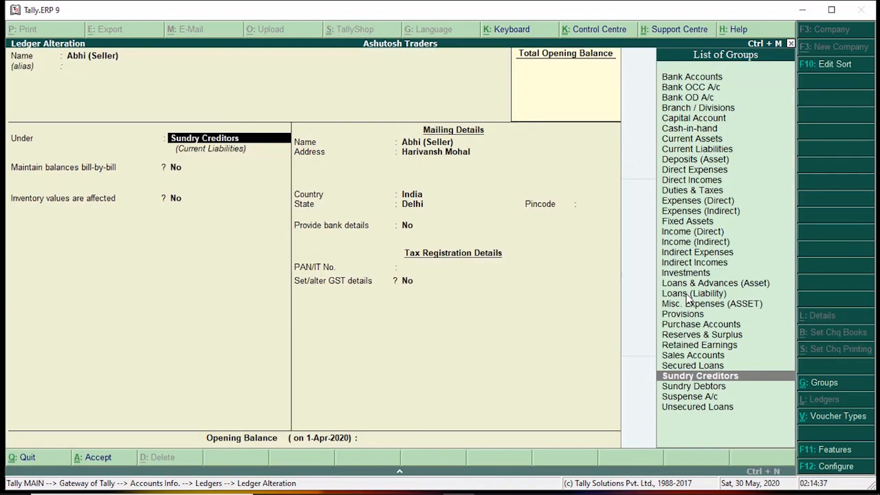
key("Return")
key("Return")
key("Return")
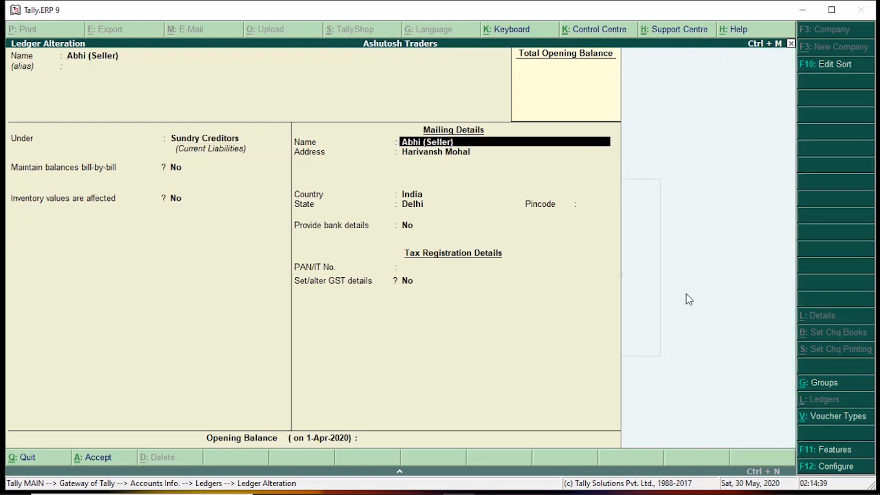
key("Return")
key("Return")
key("Return")
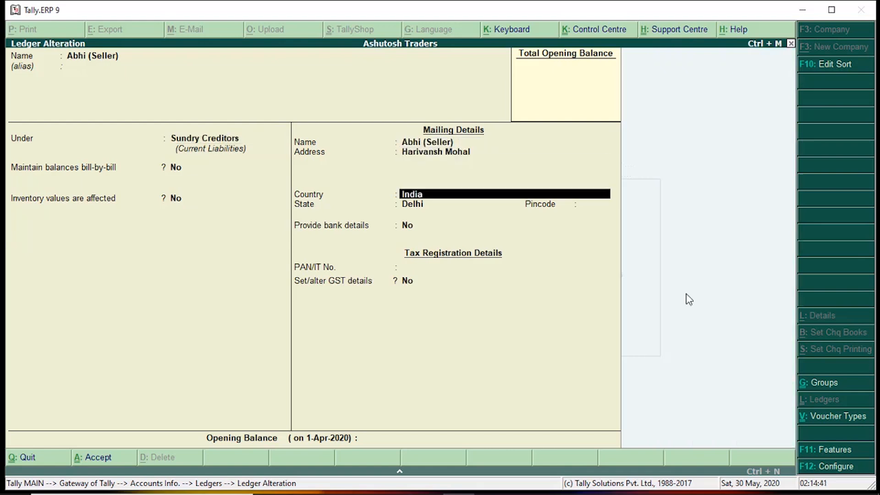
key("Return")
key("Return")
key("Return")
key("Return")
key("Return")
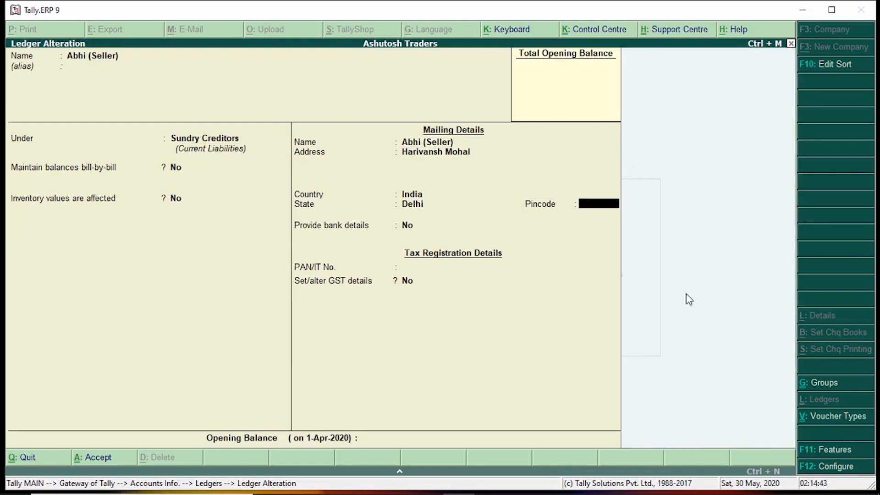
key("Return")
key("Return")
key("Return")
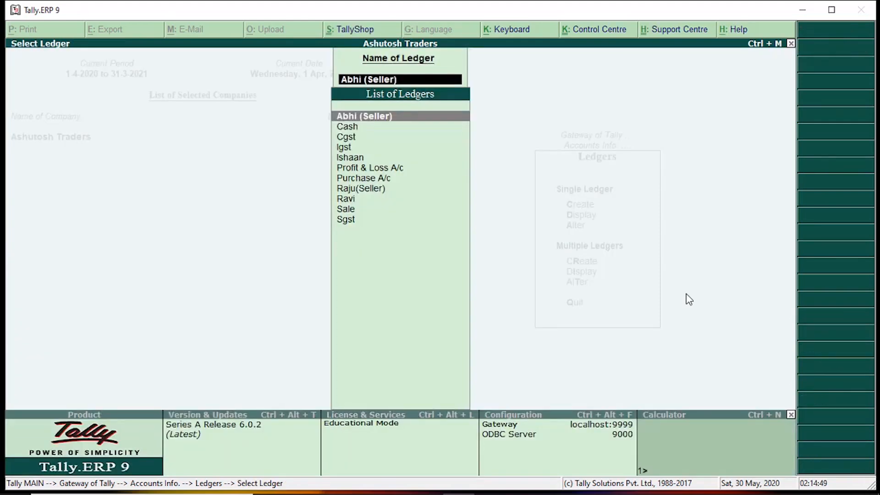
Open the customer ledger listed just above Sale for alteration
key("Down")
key("Down")
key("Down")
key("Down")
key("Down")
key("Down")
key("Down")
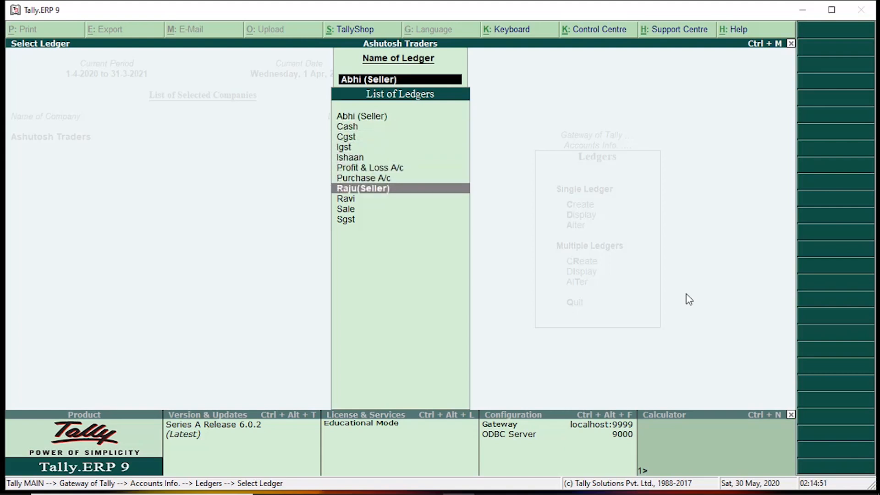
key("Down")
key("Return")
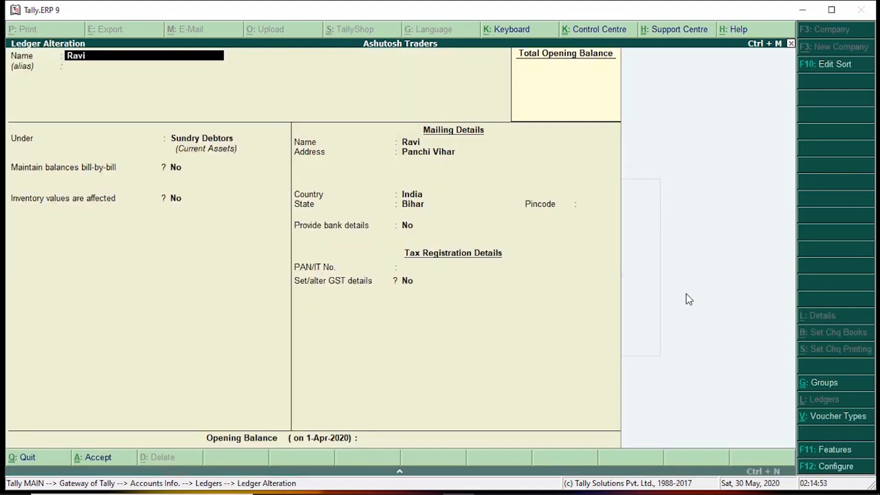
Review the customer ledger's group, address, state and tax registration details, and accept the ledger
key("Return")
key("Return")
key("Return")
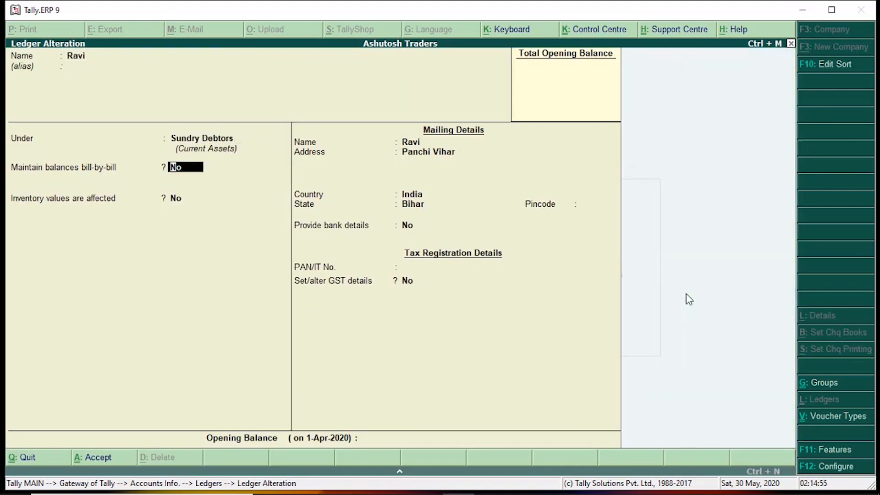
key("Return")
key("Return")
key("Return")
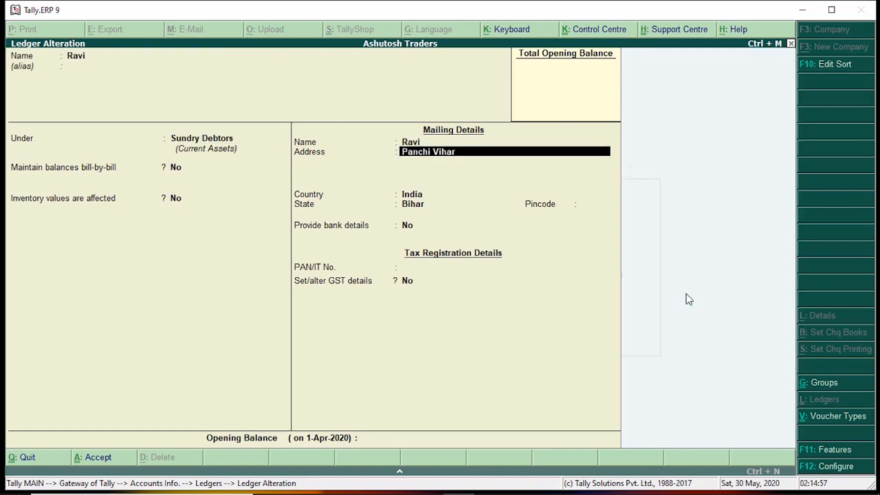
key("Return")
key("Return")
key("Return")
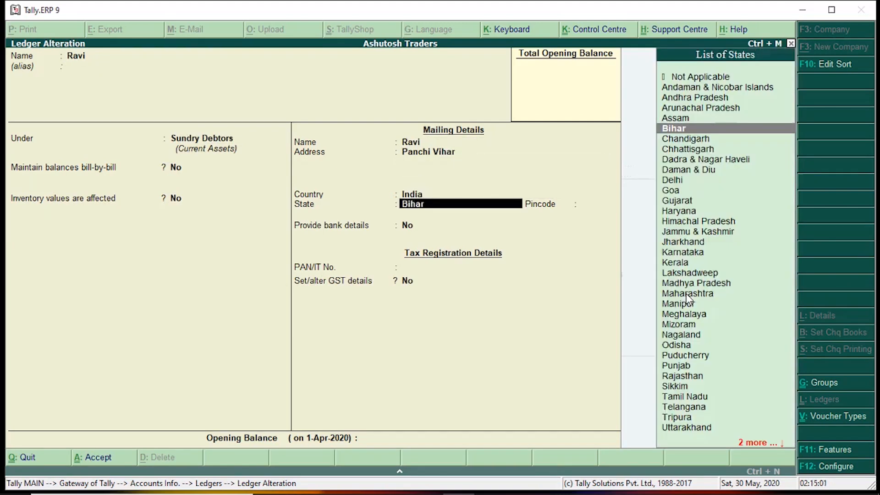
key("Return")
key("Return")
key("Return")
key("Return")
key("Return")
key("Return")
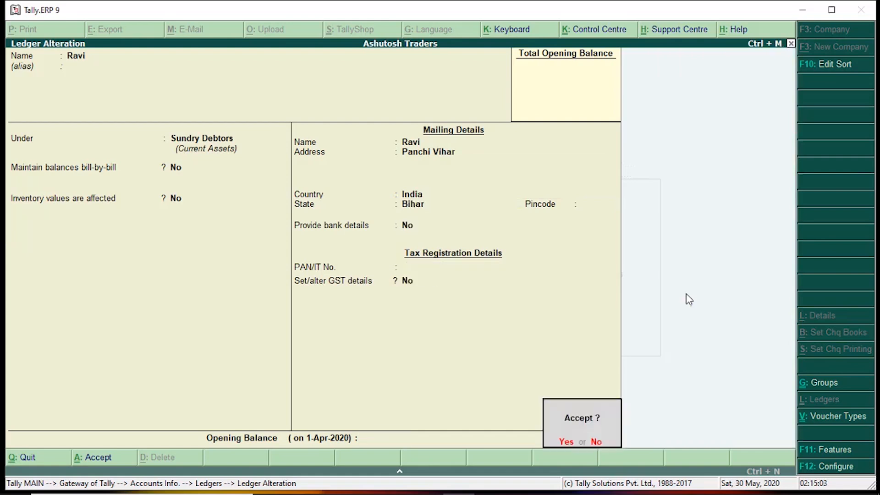
key("Return")
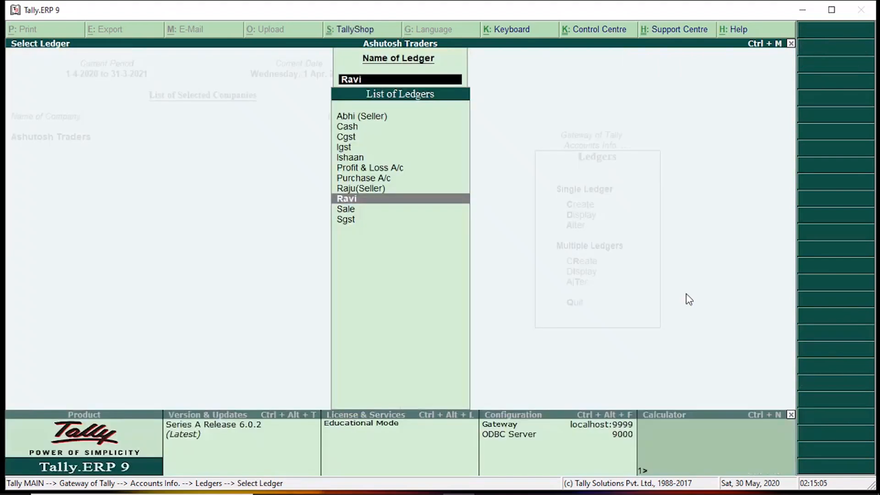
Open the Purchase A/c ledger for alteration
key("Up")
key("Up")
key("Up")
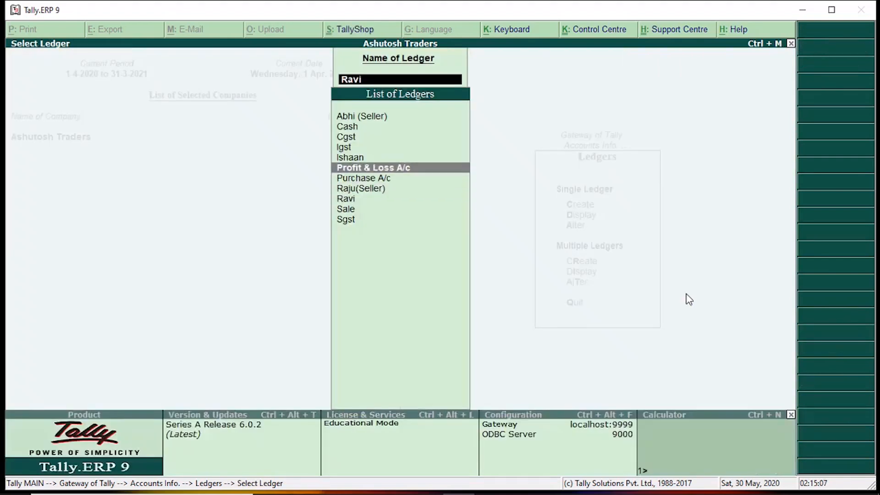
key("Down")
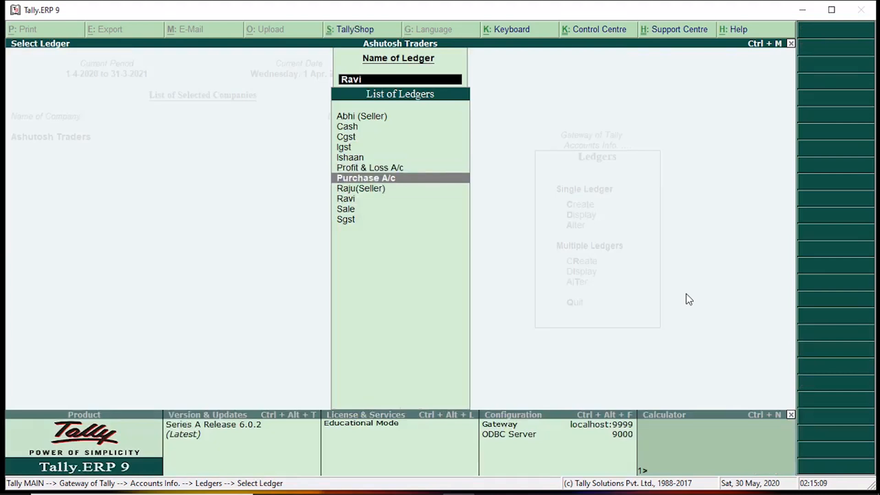
key("Return")
key("Return")
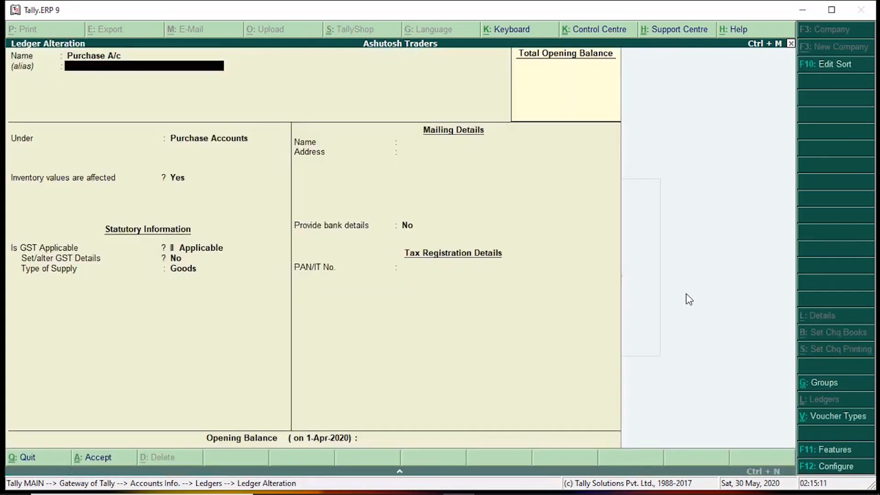
Check the Purchase A/c ledger's inventory setting, GST applicability and type of supply, and accept the ledger
key("Return")
key("Return")
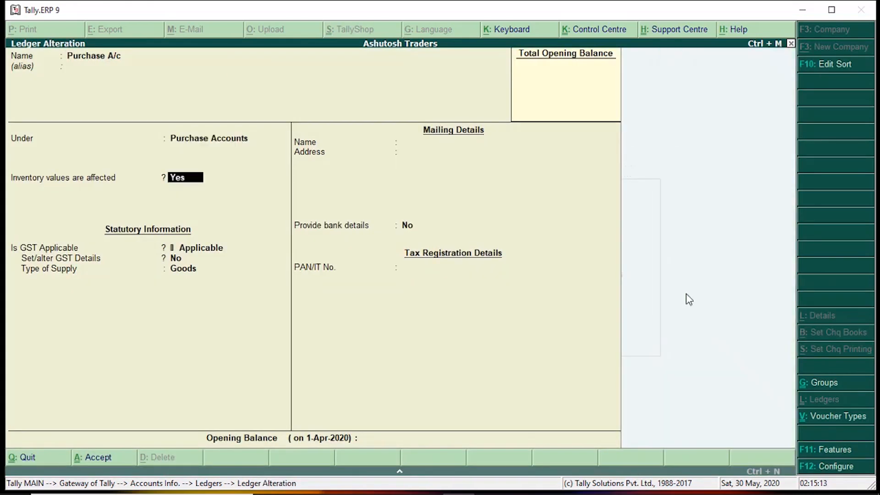
key("Return")
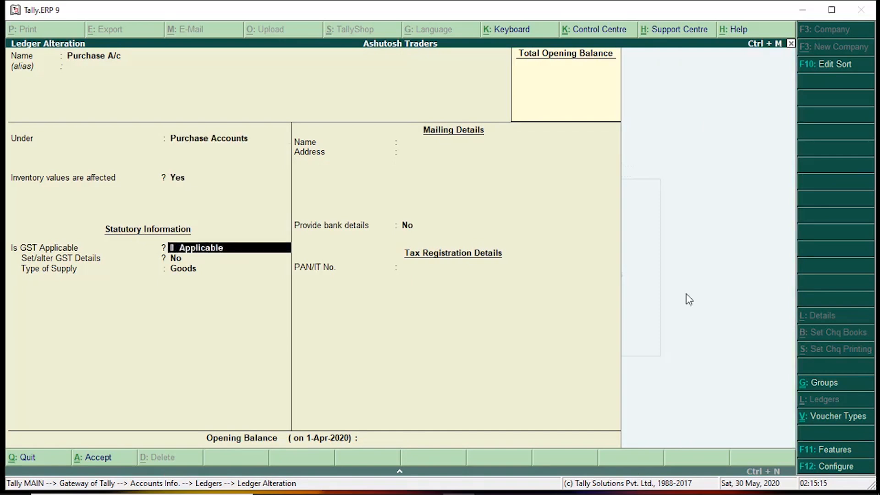
key("Return")
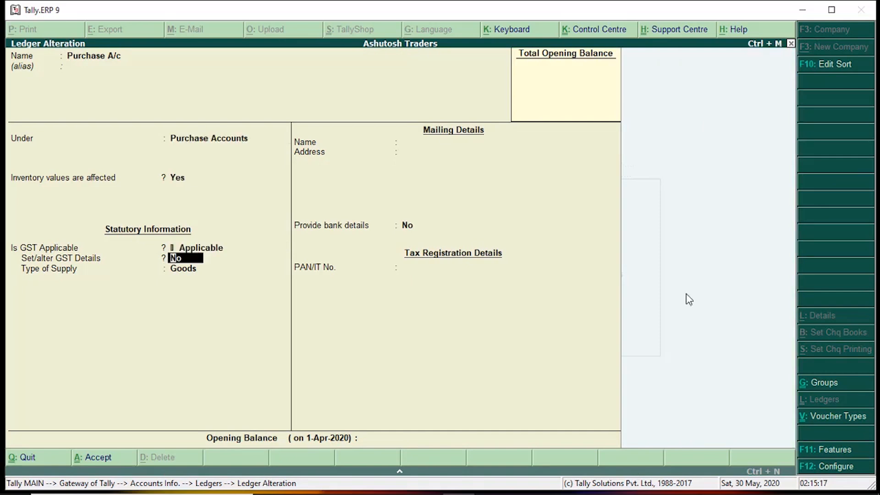
key("Return")
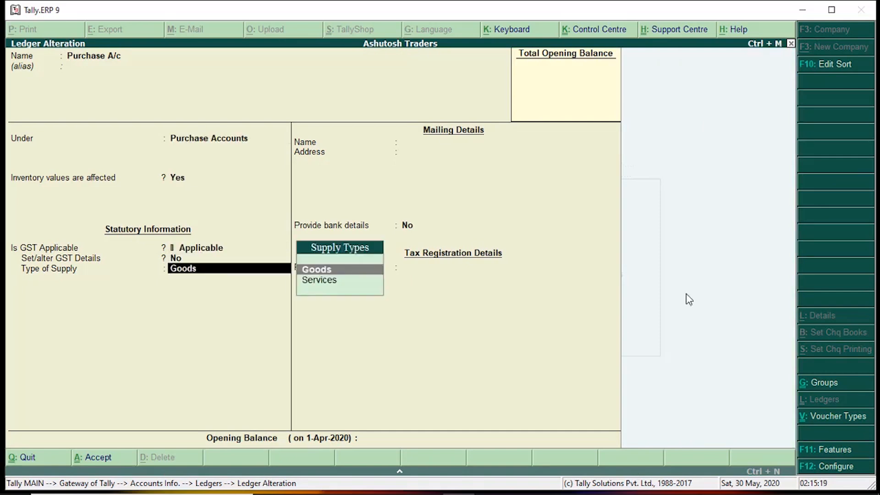
key("Return")
key("Return")
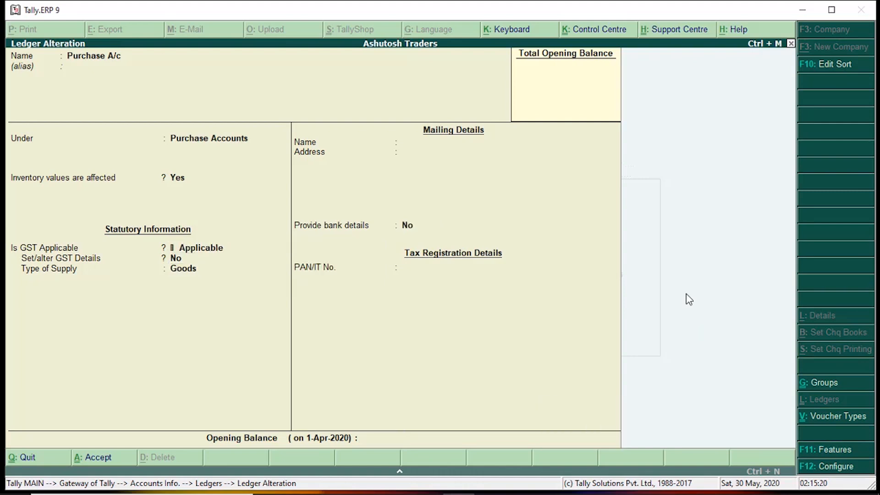
key("ctrl+a")
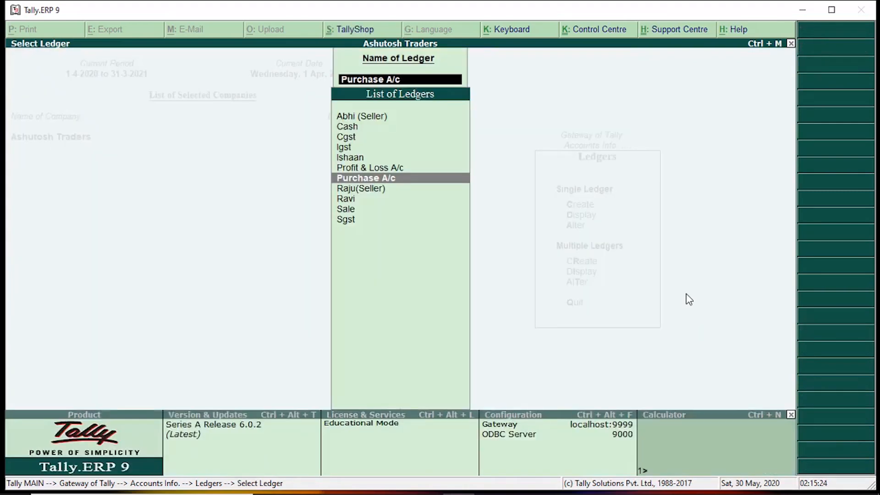
Open the Cgst ledger for alteration
key("Up")
key("Up")
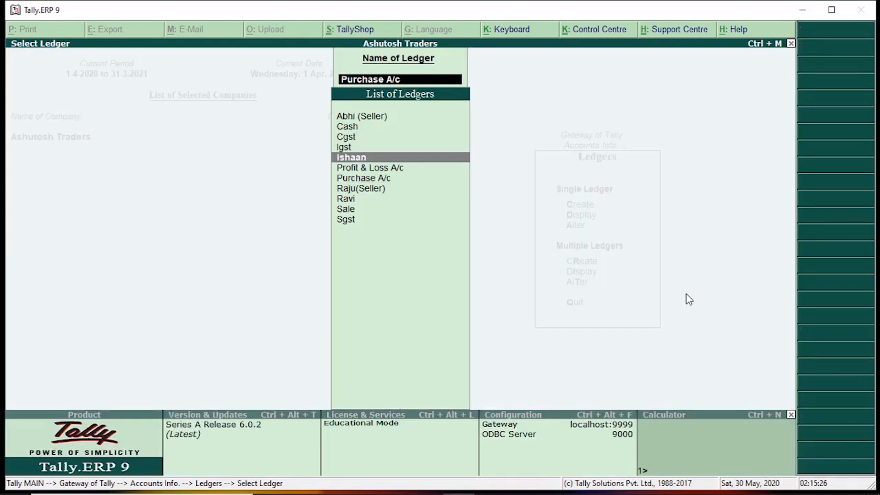
key("Up")
key("Up")
key("Return")
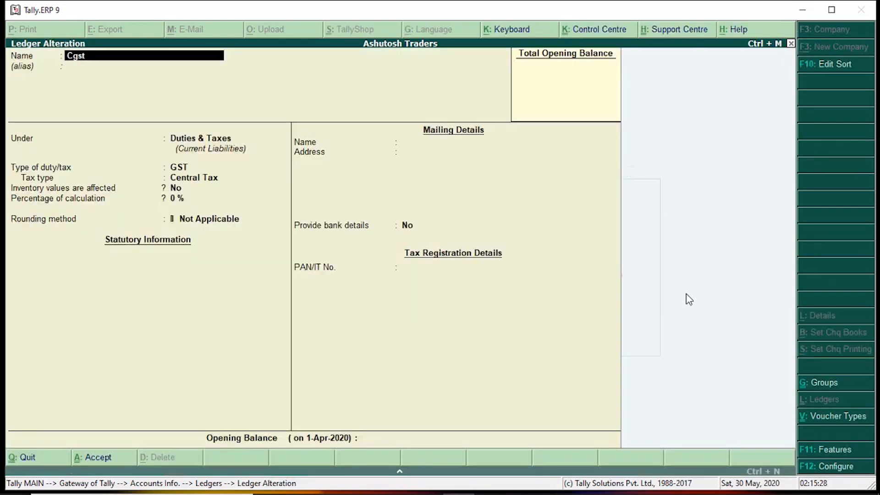
Review the Cgst ledger's group, duty type, tax type, calculation percentage and rounding method, and accept the ledger
key("Return")
key("Return")
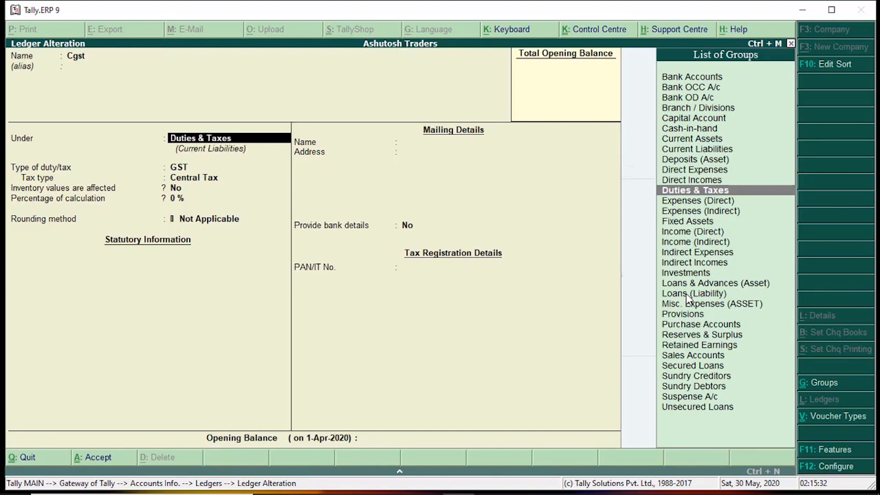
key("Return")
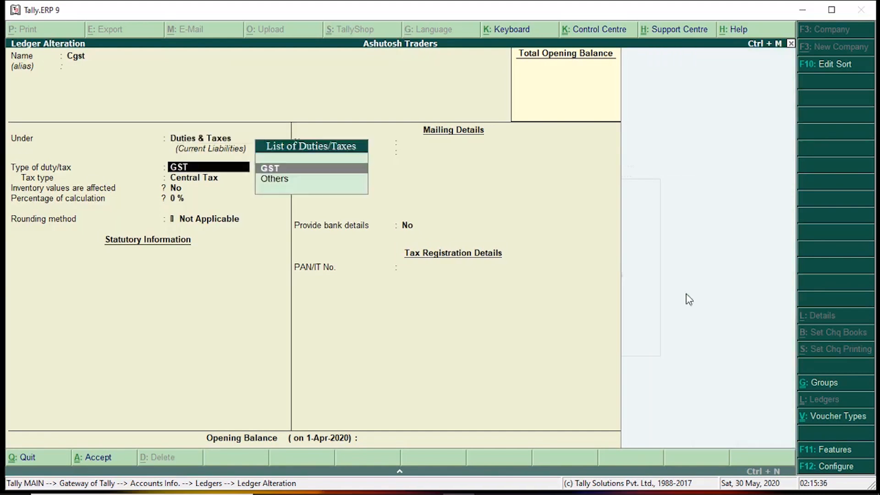
key("Return")
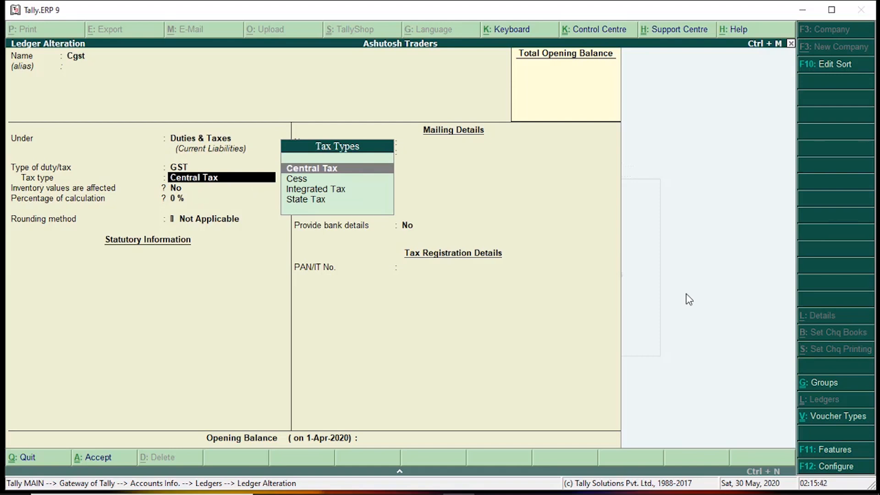
key("Return")
key("Return")
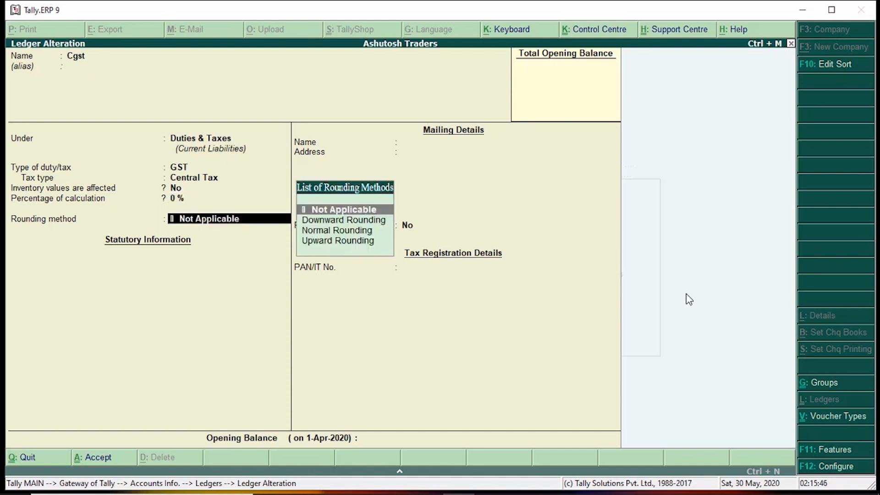
key("Return")
key("Return")
key("Return")
key("Return")
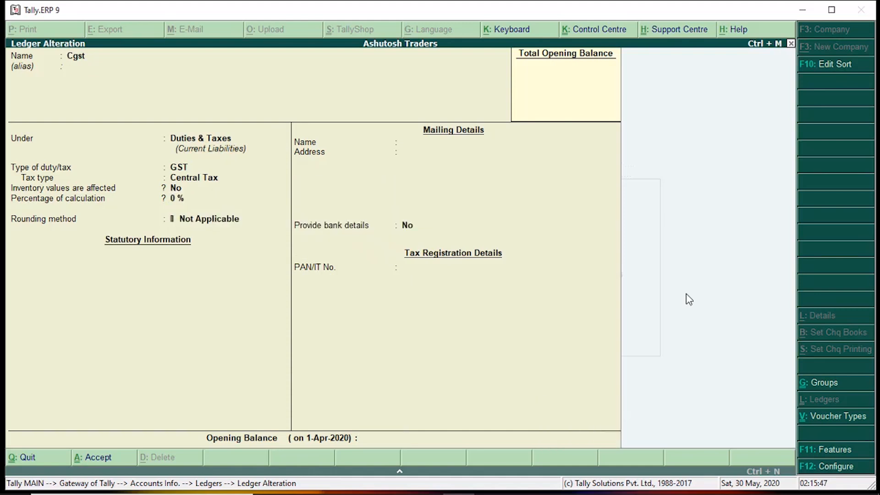
Open the Igst ledger, check its group, duty type, tax type and rounding method, and accept it
key("Down")
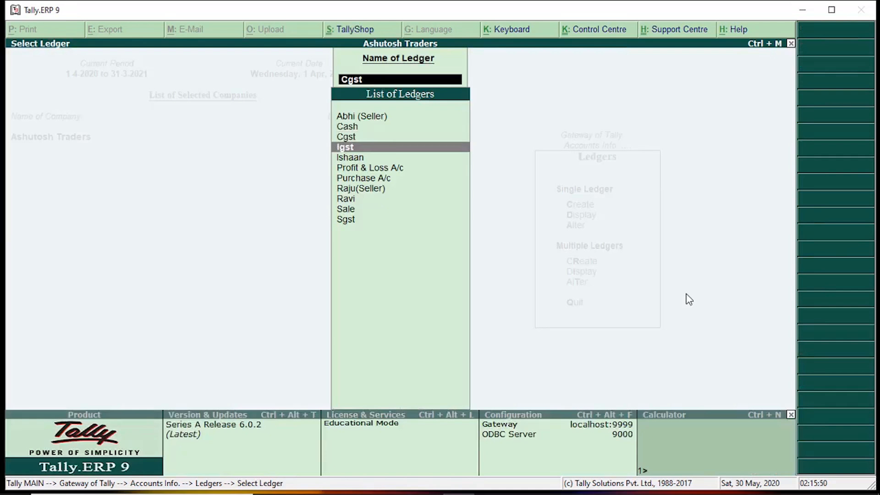
key("Return")
key("Return")
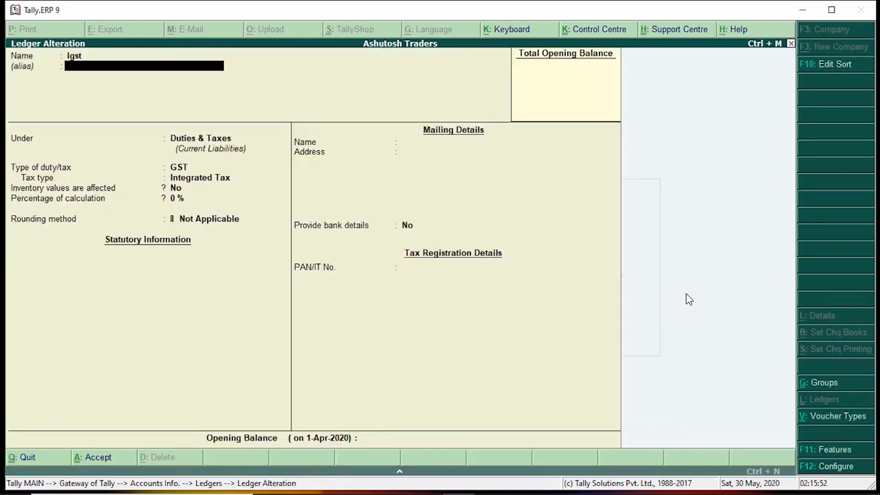
key("Return")
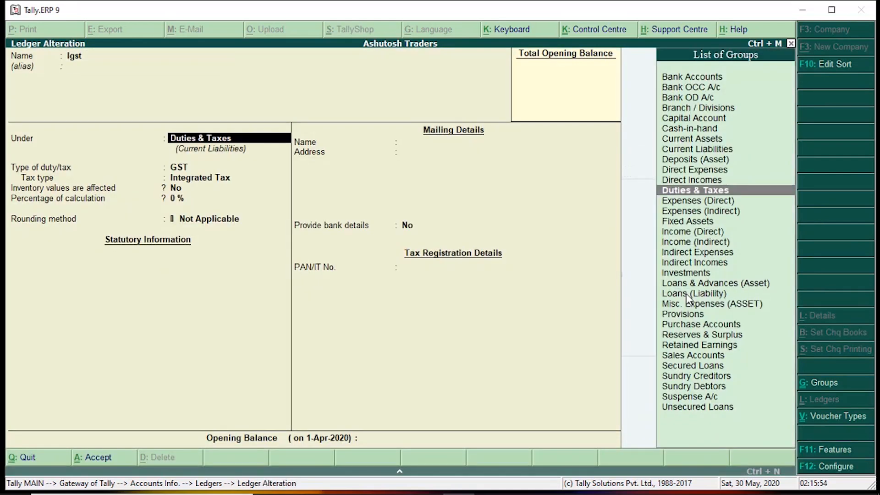
key("Return")
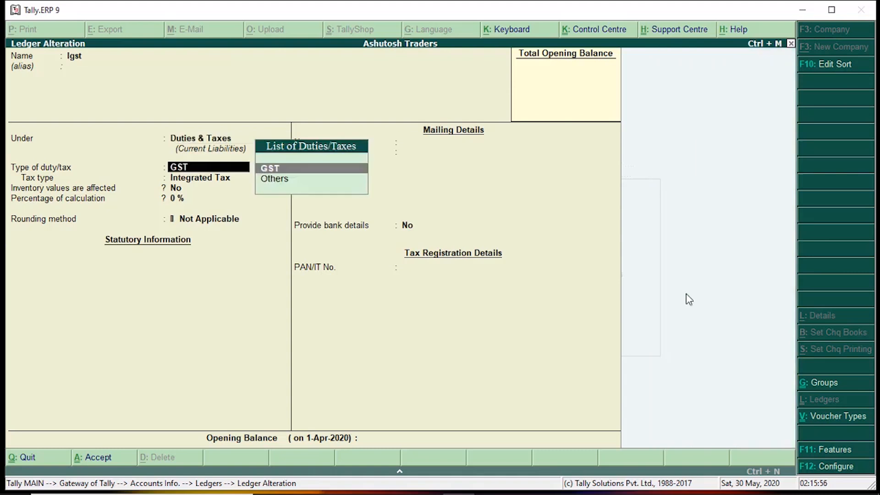
key("Return")
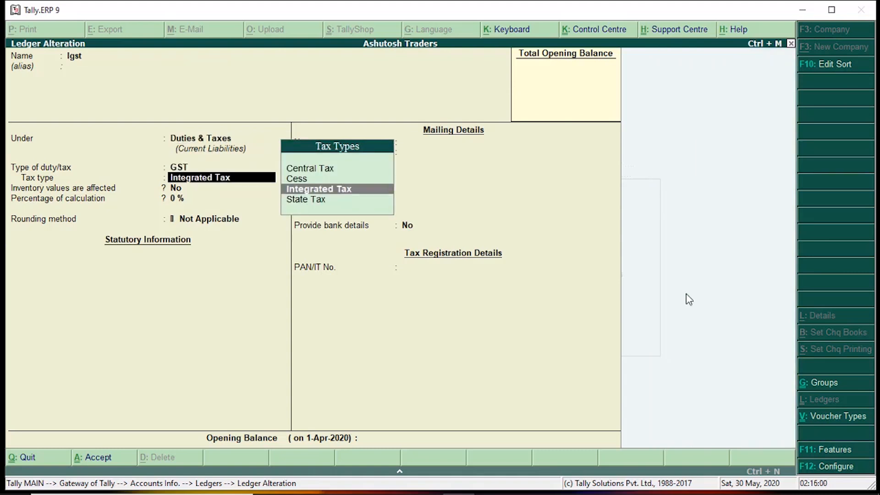
key("Return")
key("Return")
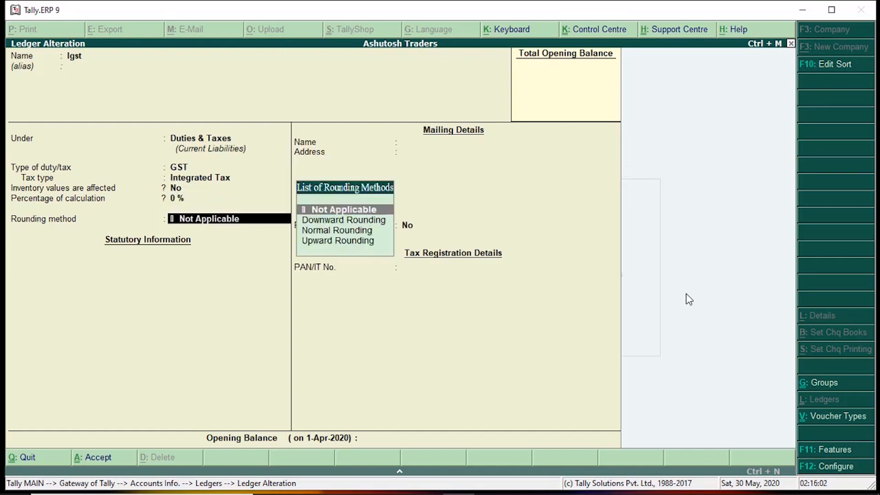
key("Return")
key("Return")
key("Return")
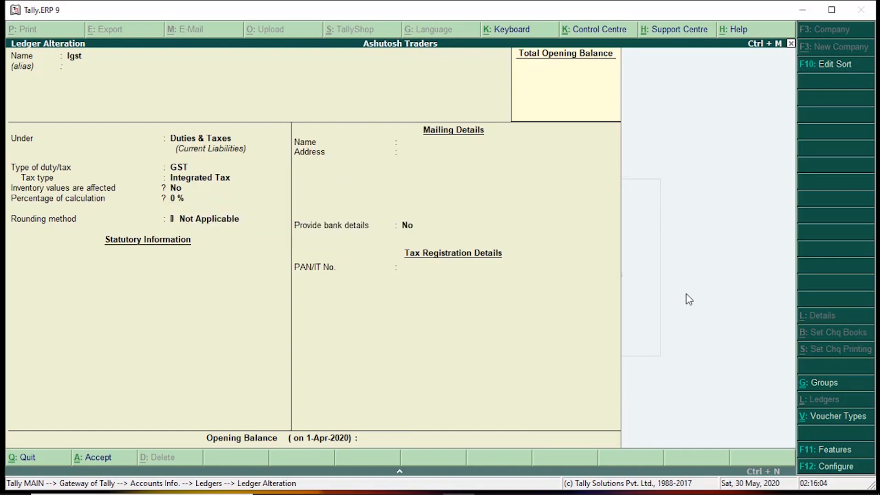
key("Return")
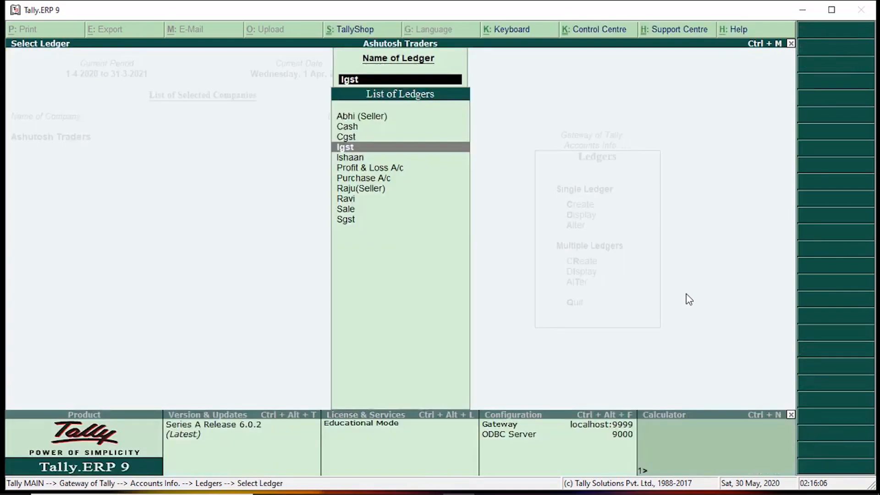
Open the Sgst ledger for alteration
key("Down")
key("Down")
key("Down")
key("Down")
key("Down")
key("Down")
key("Down")
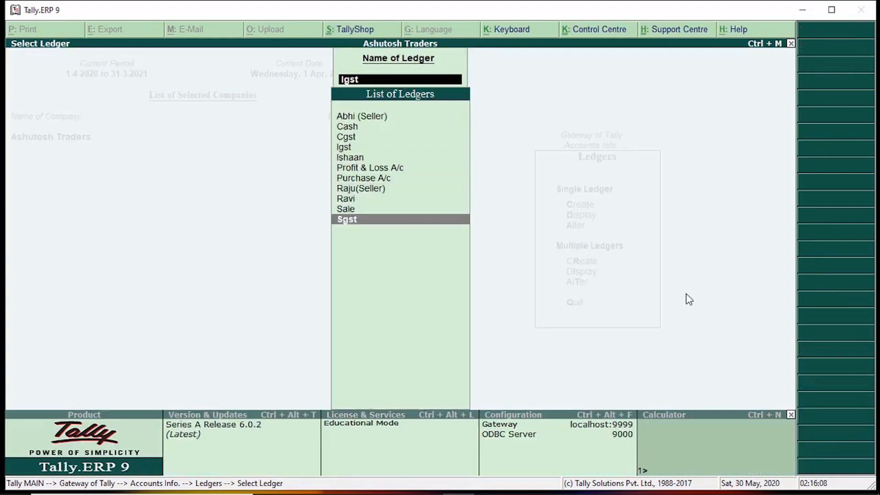
key("Return")
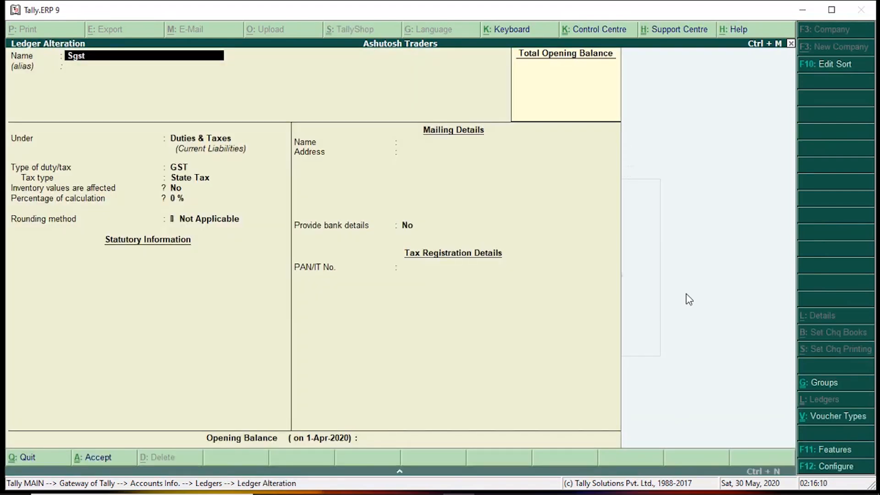
Review the Sgst ledger's group, duty type, tax type, calculation percentage and rounding method, and accept the ledger
key("Return")
key("Return")
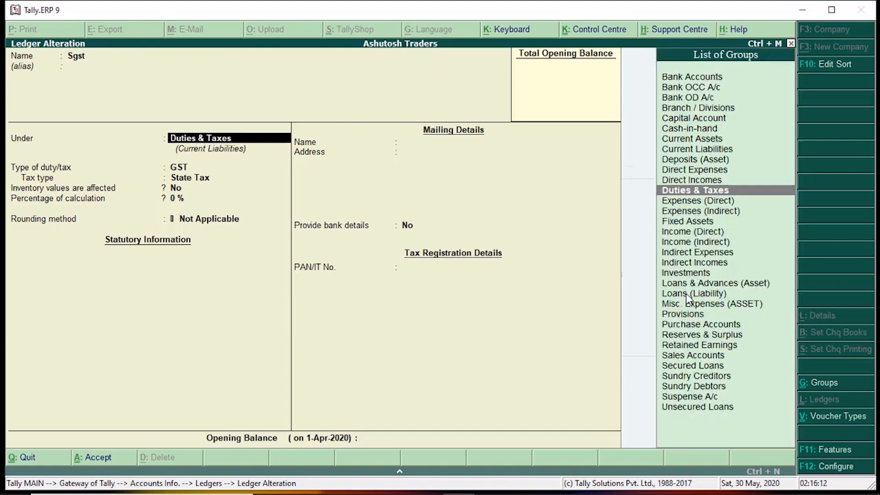
key("Return")
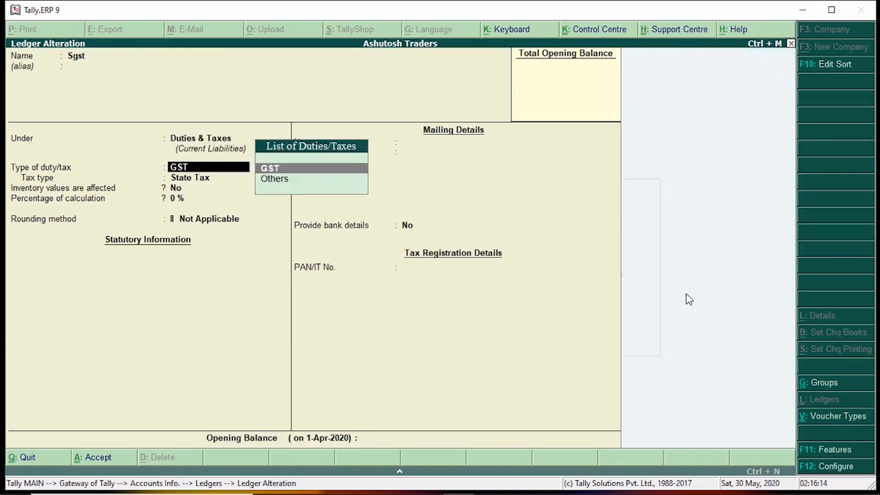
key("Return")
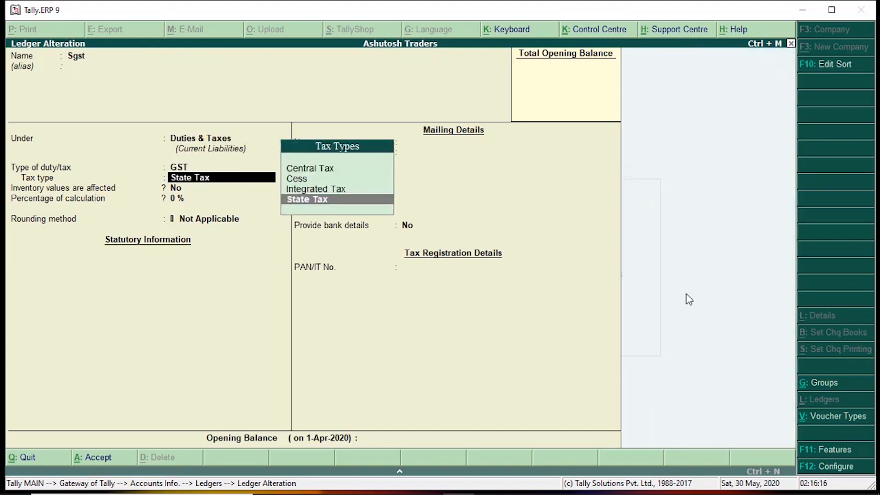
key("Return")
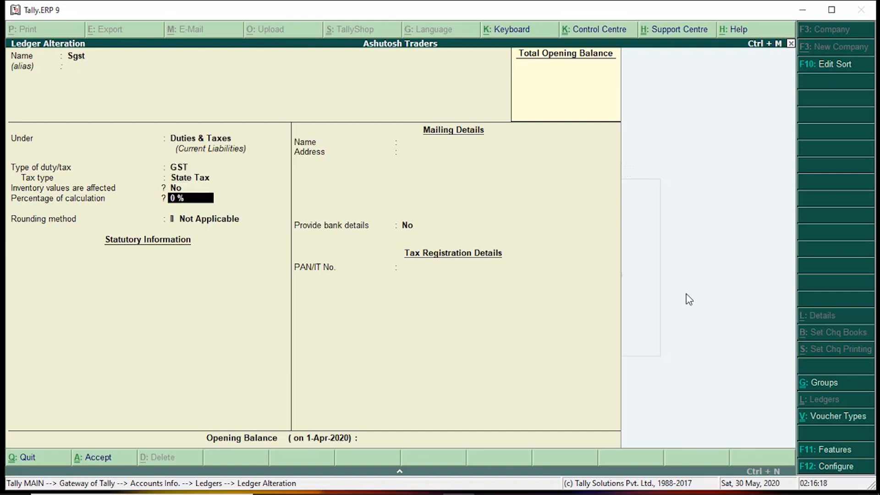
key("Return")
key("Return")
key("Return")
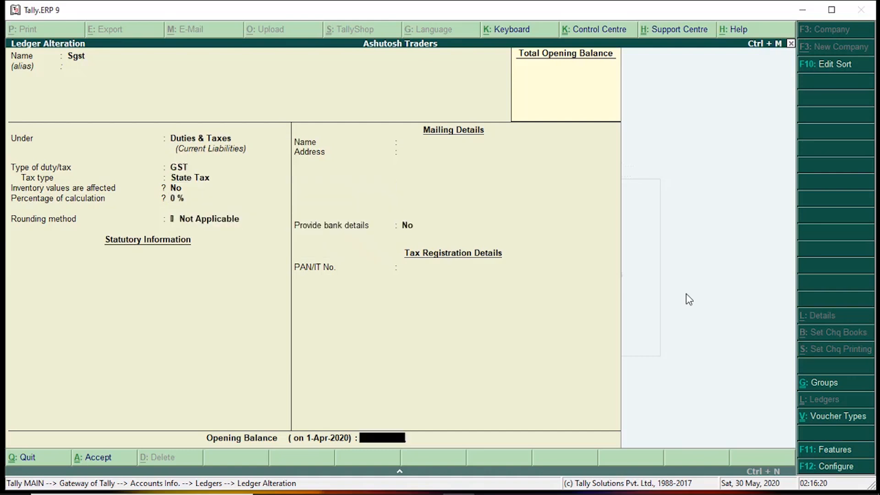
key("Return")
key("Return")
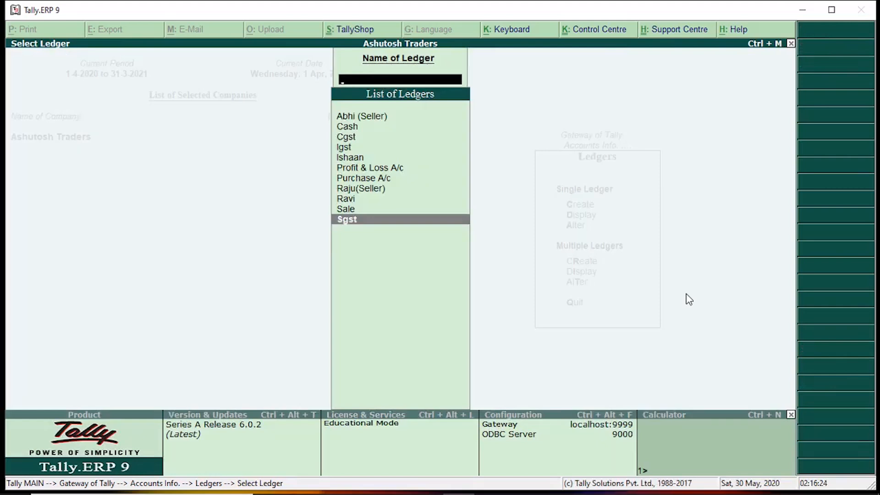
Leave the ledger masters and open the creation form for a single stock group in the inventory masters
key("Escape")
key("Escape")
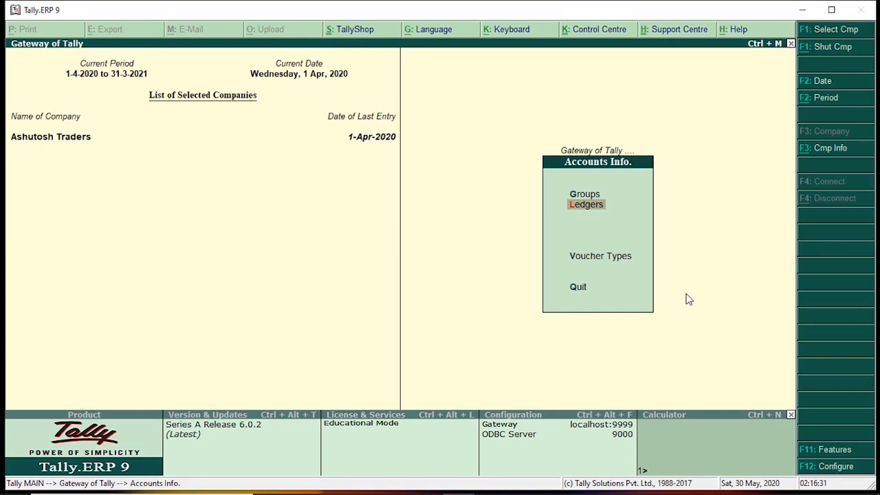
key("Escape")
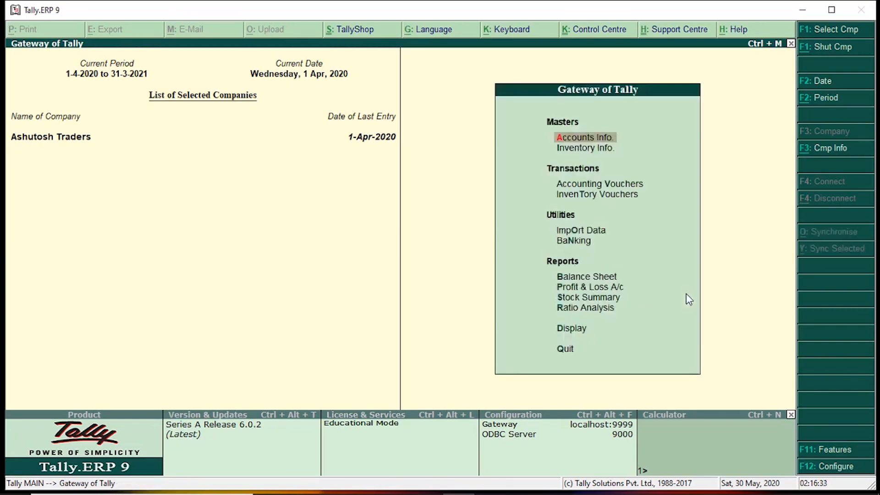
key("Down")
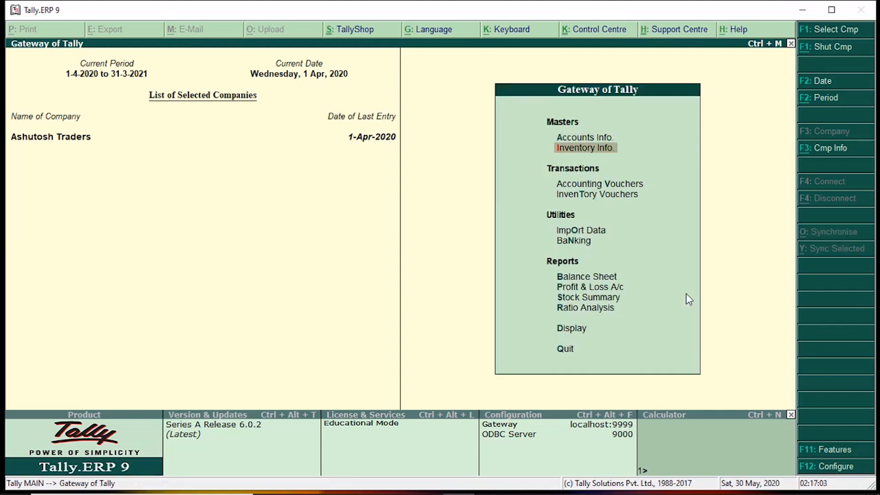
key("Return")
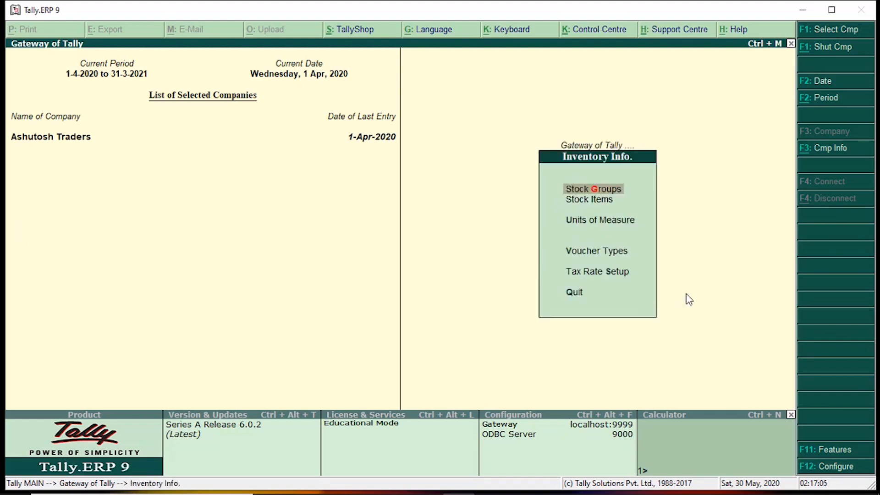
key("Return")
key("Return")
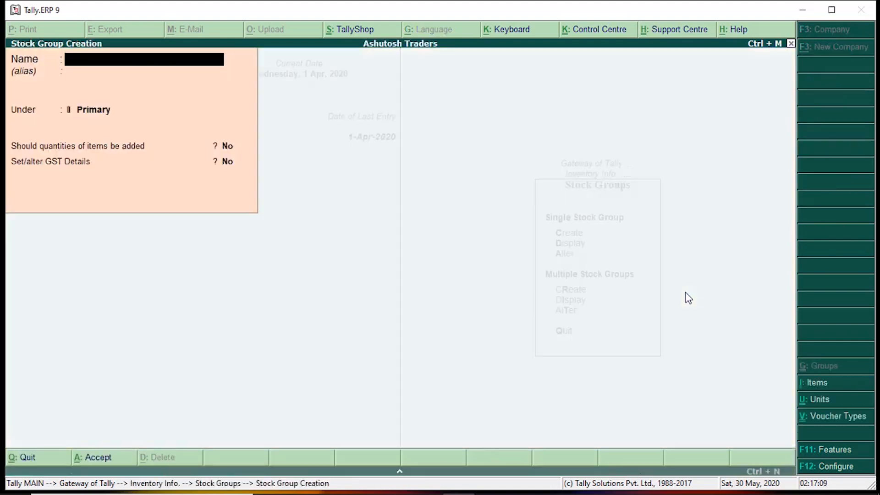
Create the stock group Finish Material under Primary, with item quantities added and no GST details set
type("Fi")
type("nish Material")
key("Return")
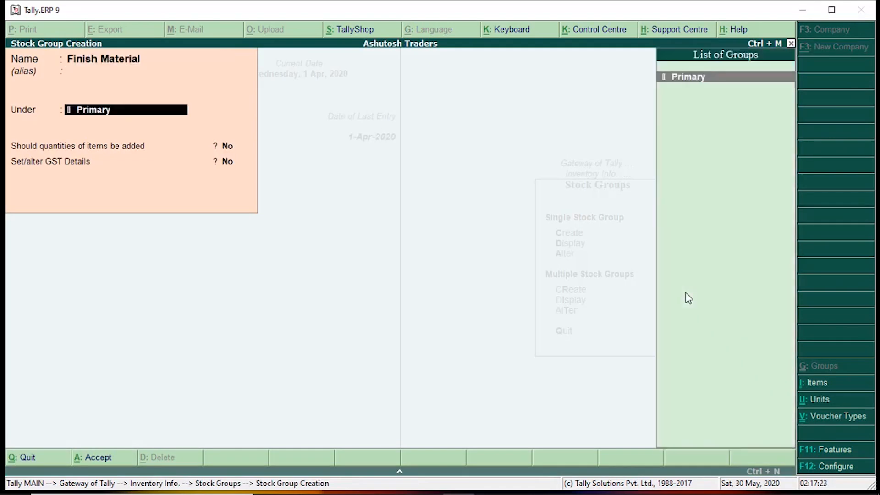
key("Return")
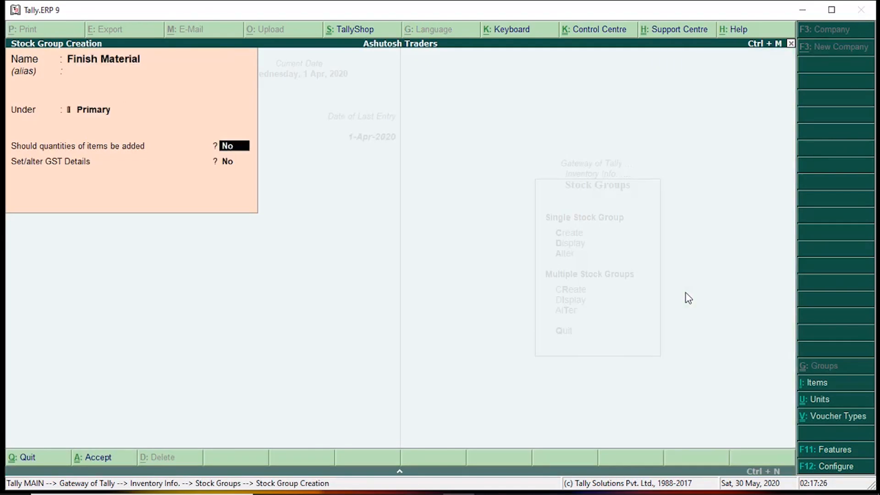
type("y")
key("Return")
key("Return")
key("Return")
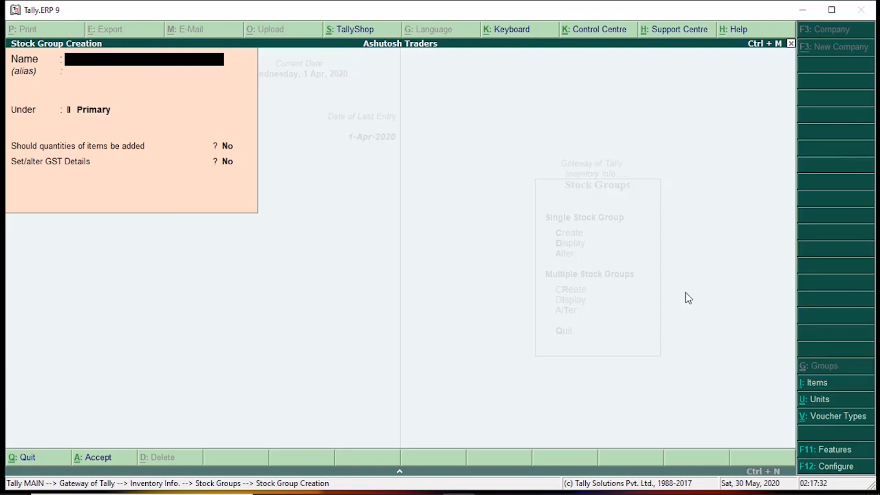
Create the stock group Raw Material under Primary, with item quantities added, and leave the stock group creation form
type("Raw Material")
key("Return")
key("Return")
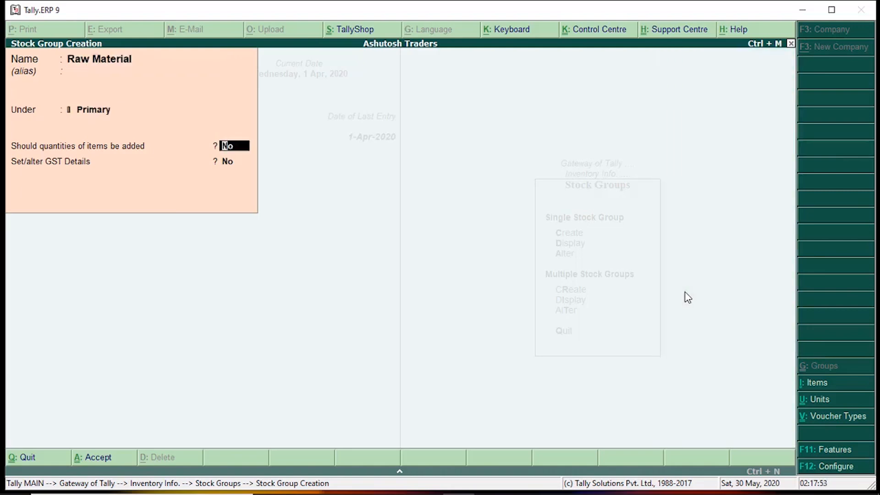
type("y")
key("Return")
key("Return")
key("Return")
key("Escape")
key("Return")
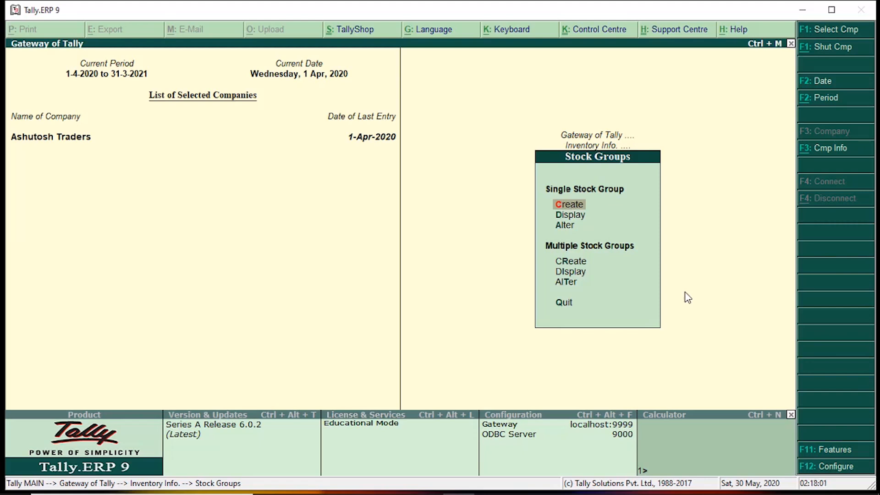
Leave the stock group masters and open the creation form for a single stock item
key("Escape")
key("Down")
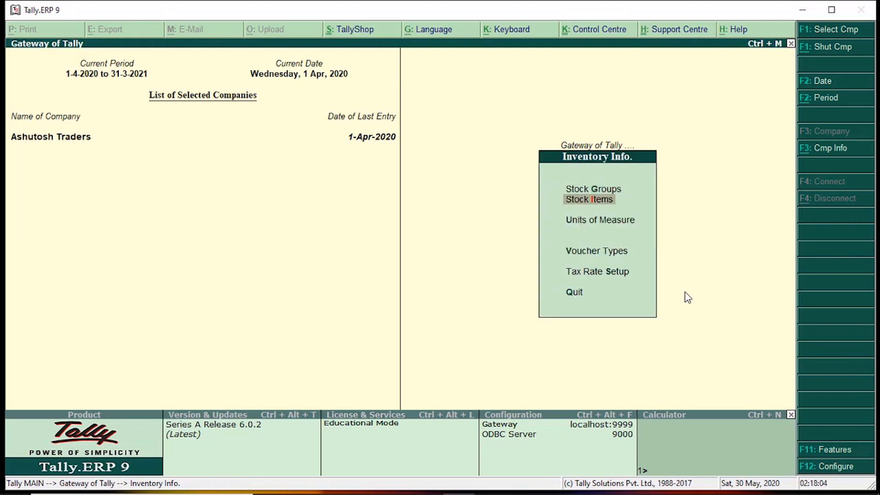
key("Return")
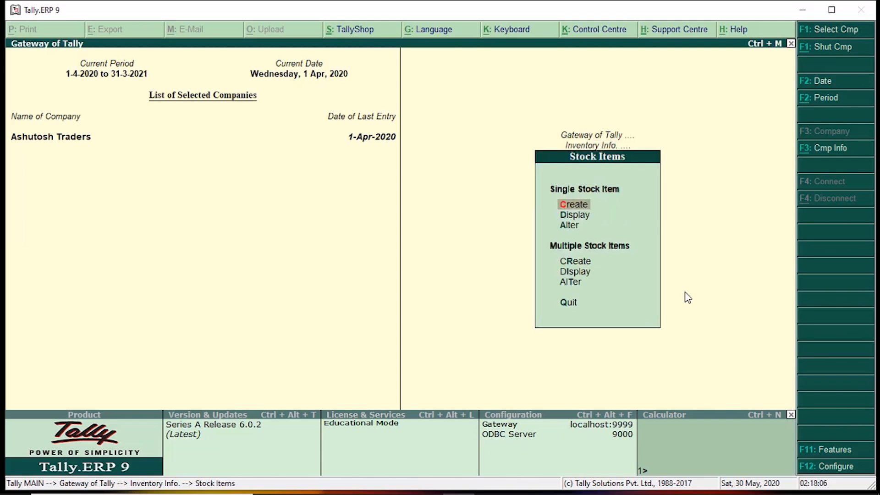
key("Return")
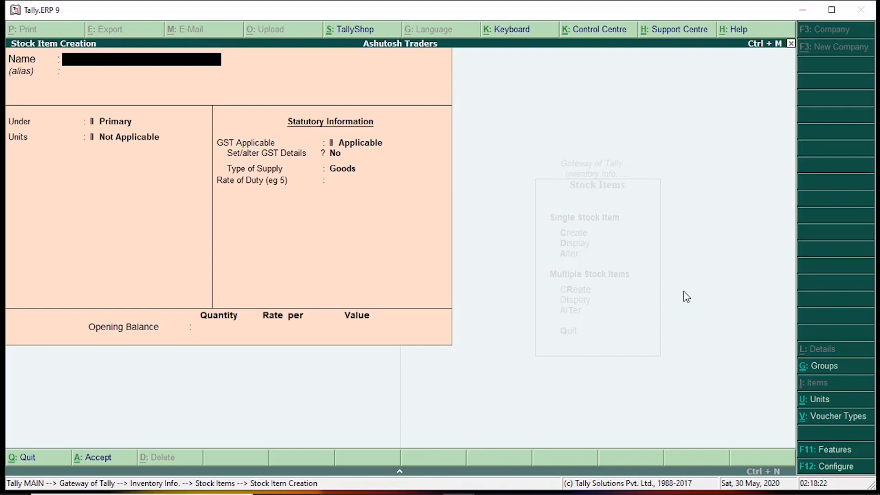
Name the new stock item Plastic Body, place it under Raw Material and set its units to pcs
type("Pl")
type("astic Bod")
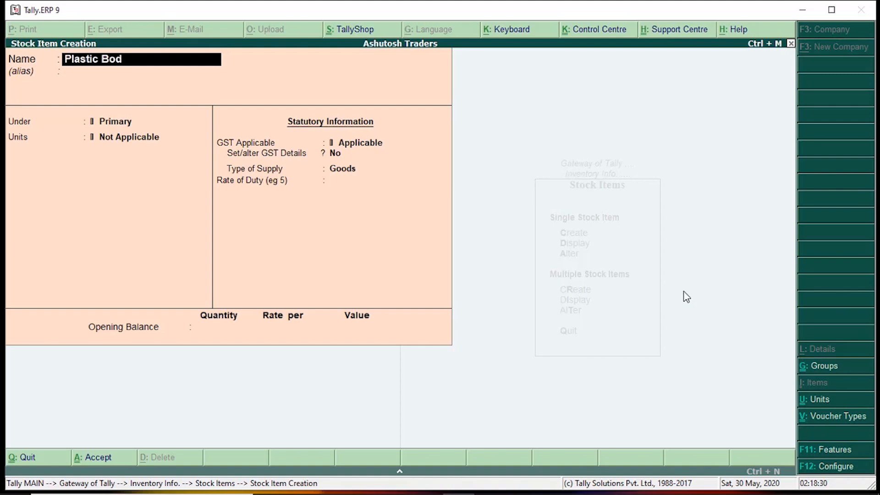
type("y")
key("Return")
key("Down")
key("Down")
key("Return")
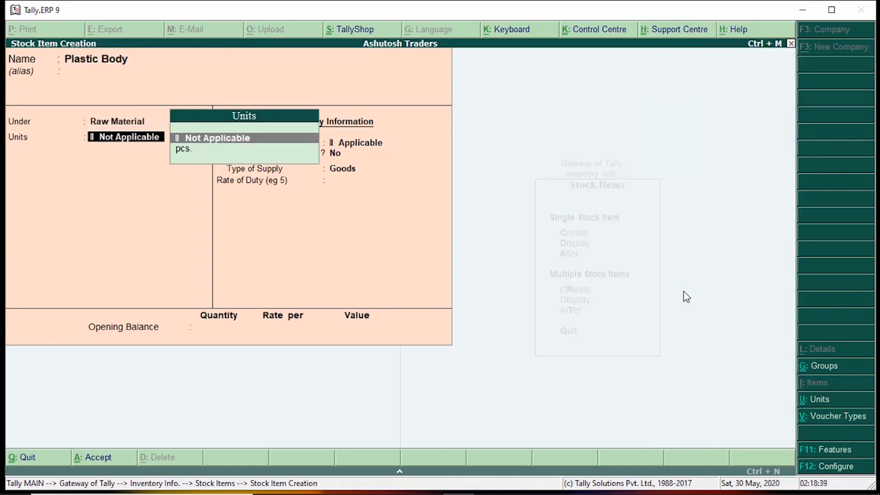
key("Down")
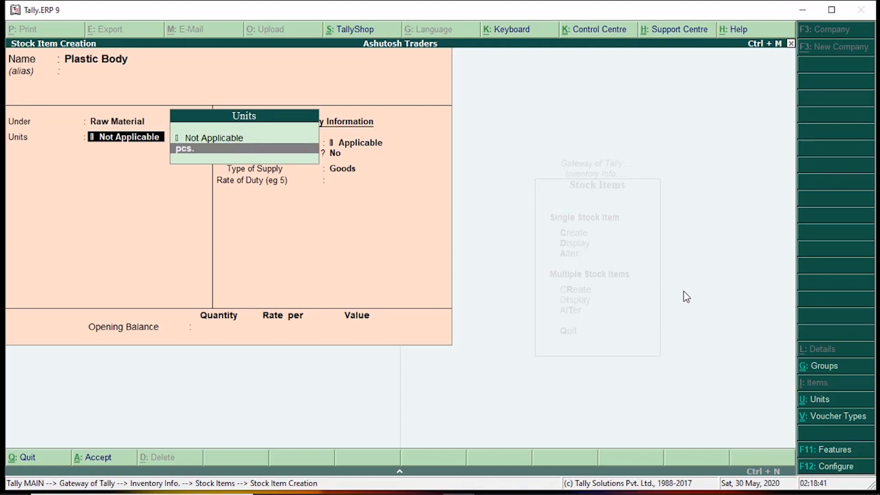
key("Return")
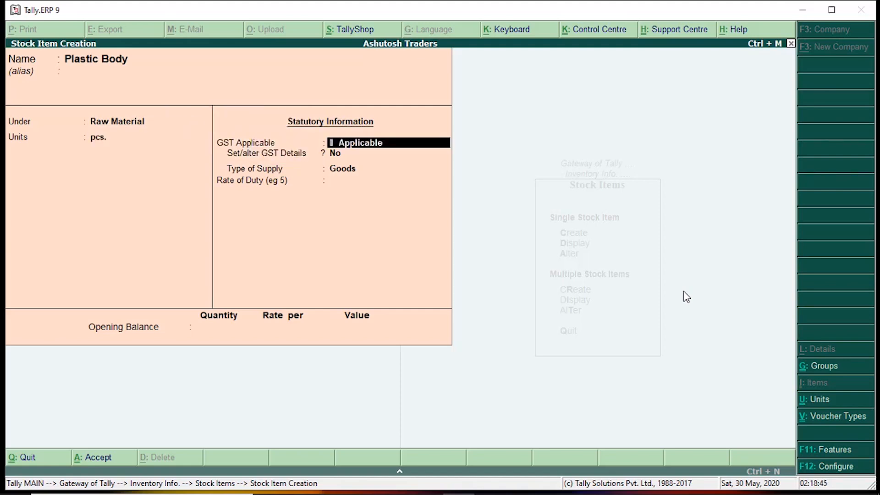
Keep GST applicable for Plastic Body, enable its GST details, and enter HSN/SAC 1 with calculation type On Value
key("Return")
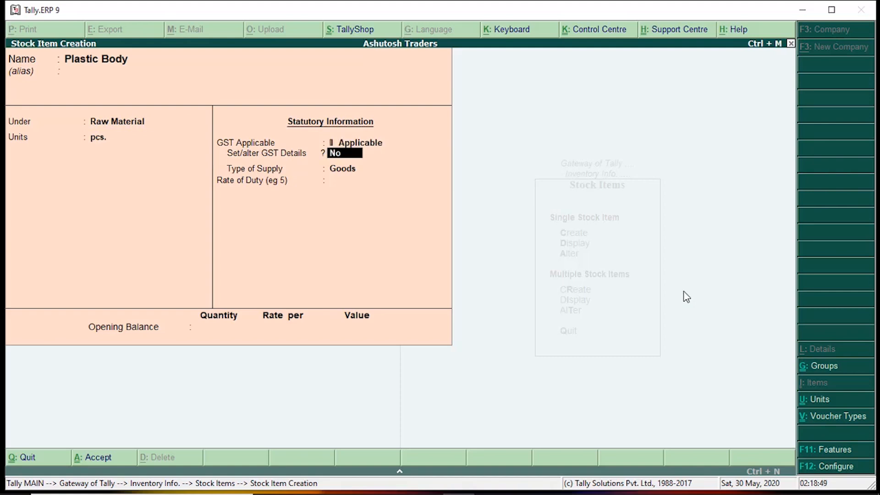
key("y")
key("Return")
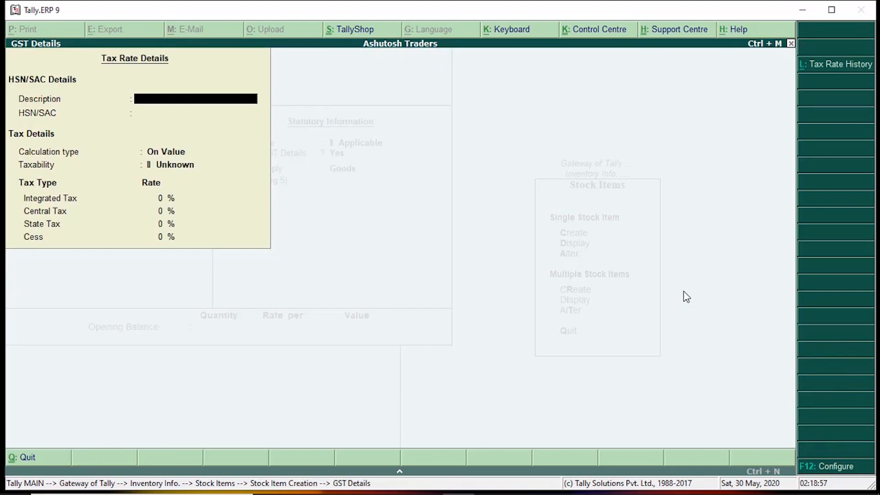
key("Return")
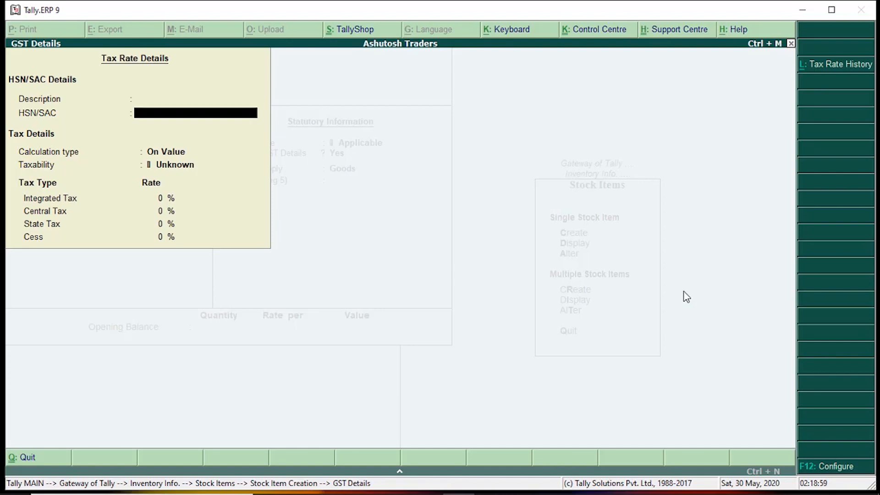
type("1")
key("Return")
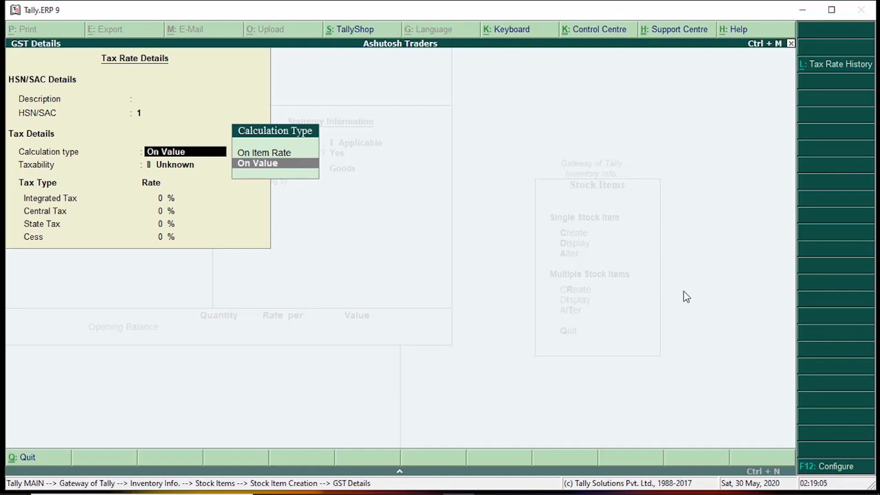
key("Return")
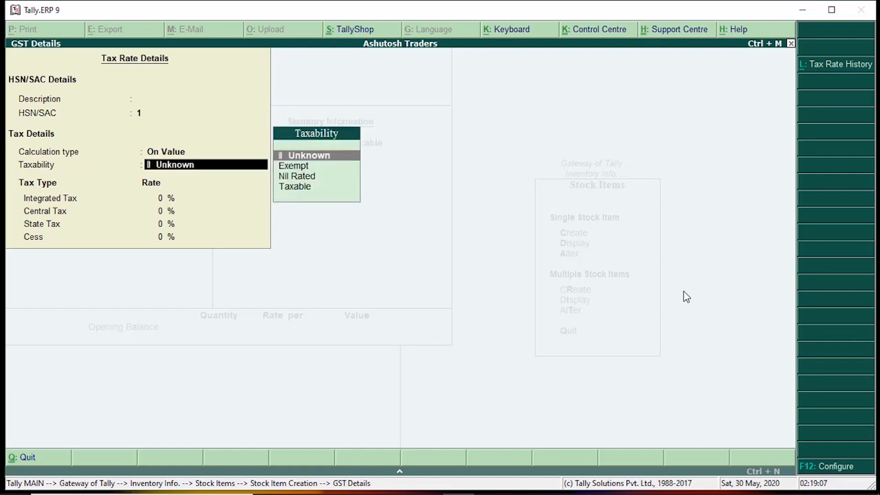
Set Plastic Body's taxability to Taxable with an integrated tax rate of 5%, and accept the GST details
key("Down")
key("Down")
key("Down")
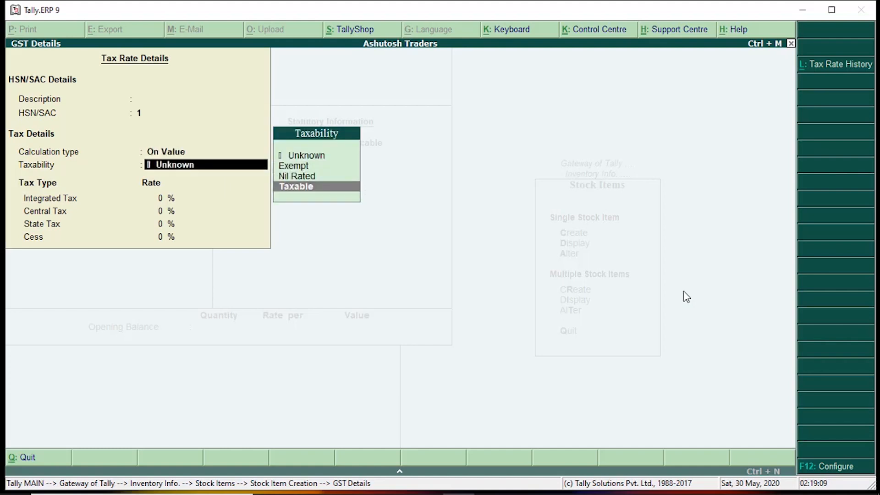
key("Return")
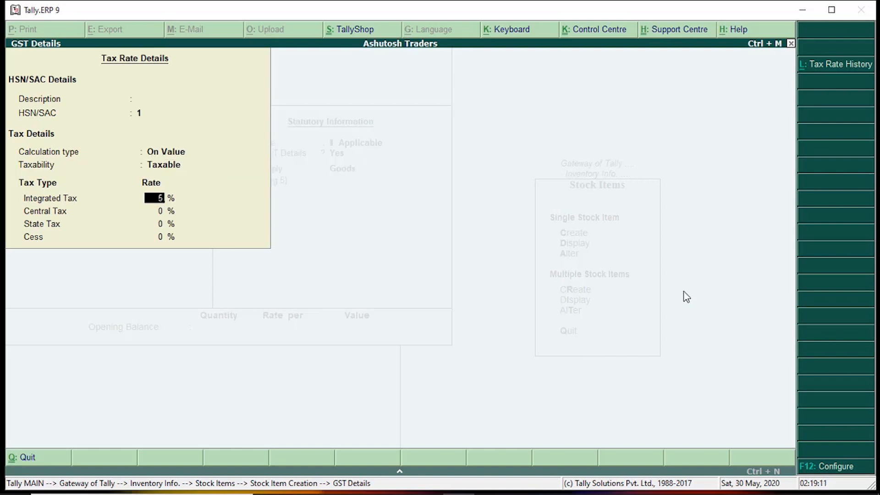
type("5")
key("Return")
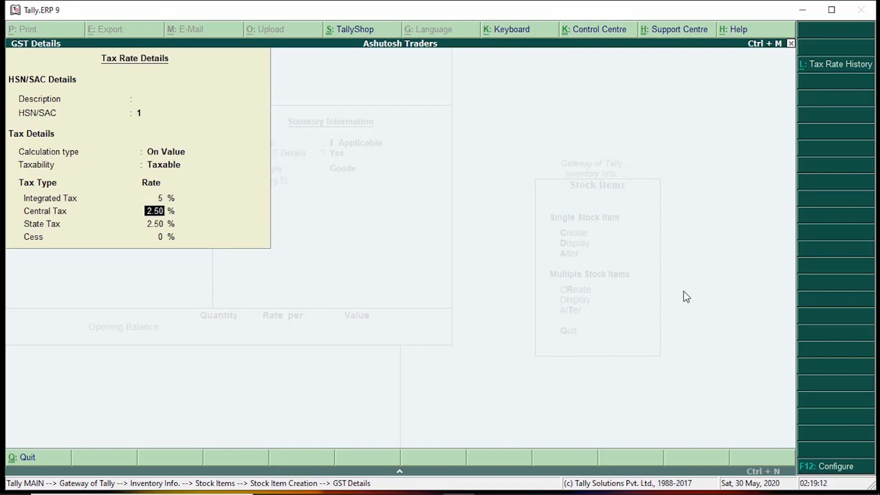
key("Return")
key("Return")
key("Return")
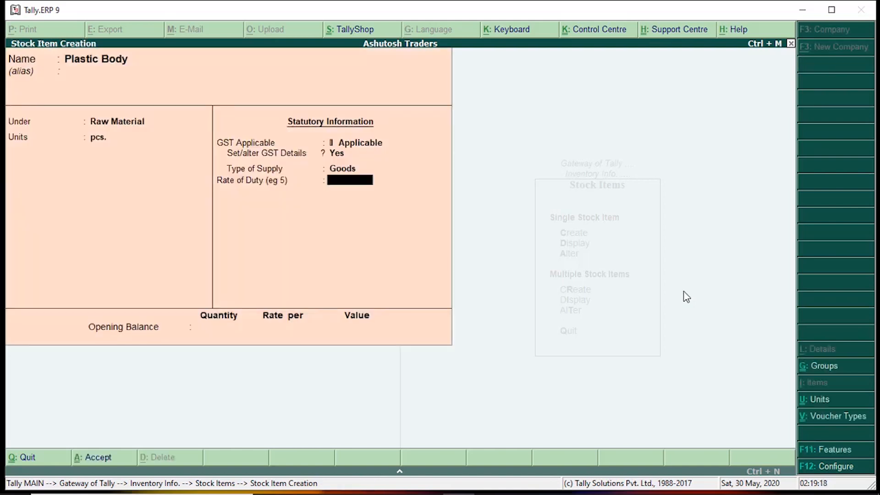
Leave Plastic Body's duty rate at 0 and its opening balance empty, and save the stock item
key("Return")
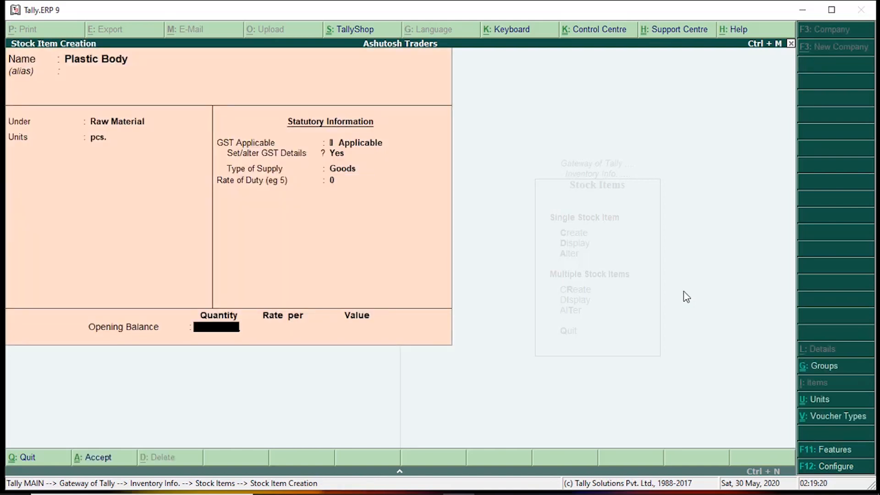
key("Return")
key("Return")
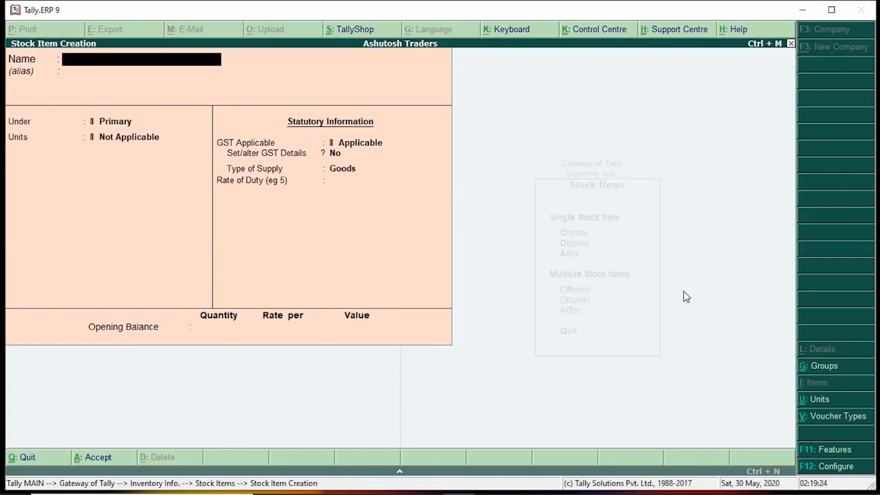
Name the next stock item Clip, place it under Raw Material and set its units to pcs
type("Cli")
type("p")
key("Return")
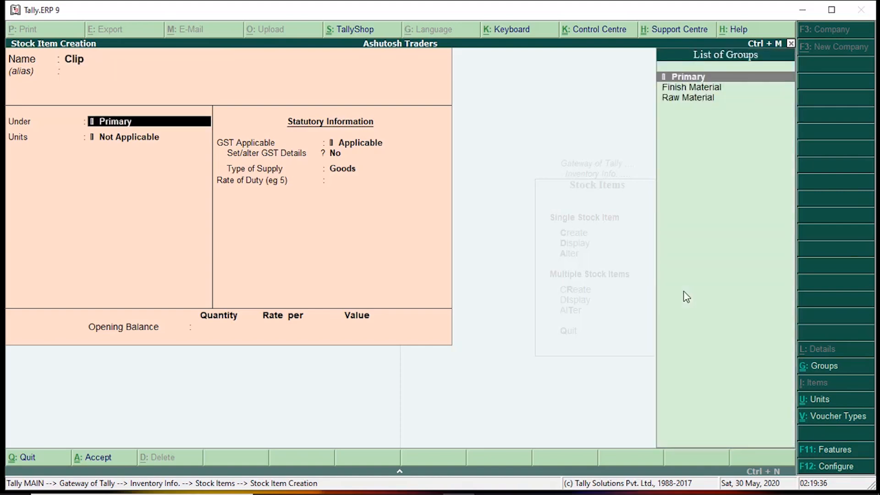
key("Down")
key("Down")
key("Return")
key("Down")
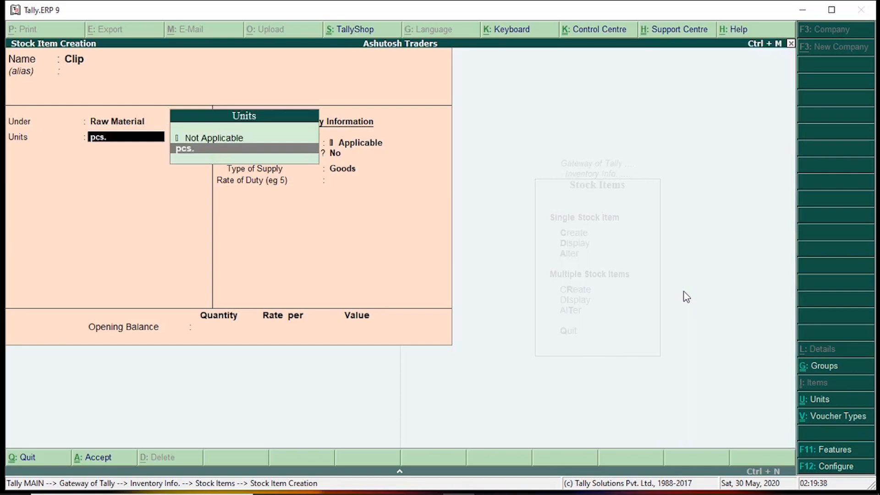
key("Return")
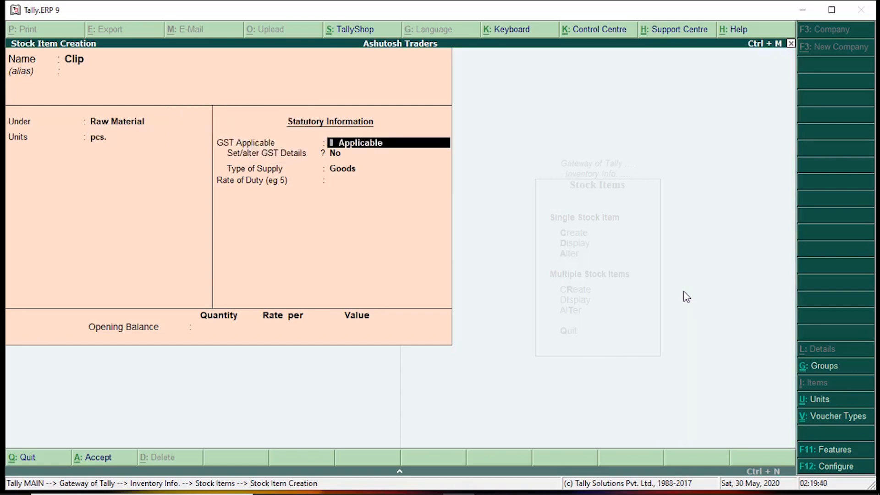
Keep GST applicable for Clip, enable its GST details, and enter HSN/SAC 2 with calculation type On Value
key("Return")
key("y")
key("Return")
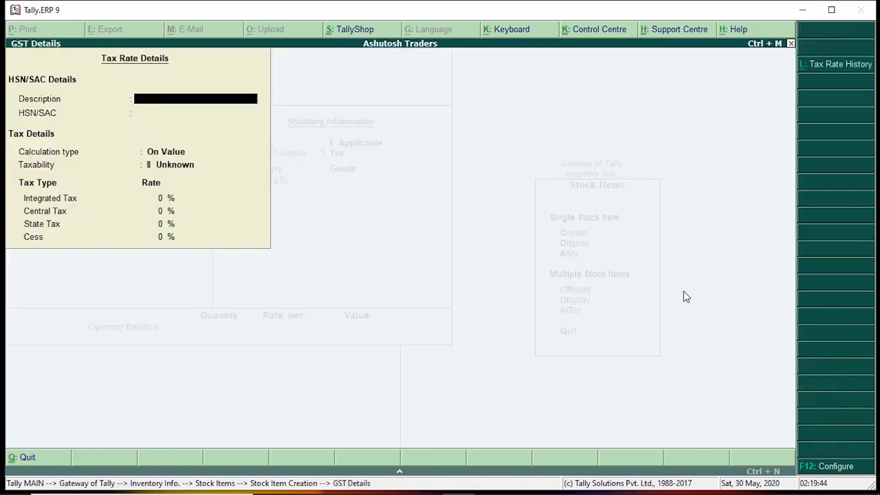
key("Return")
type("2")
key("Return")
key("Return")
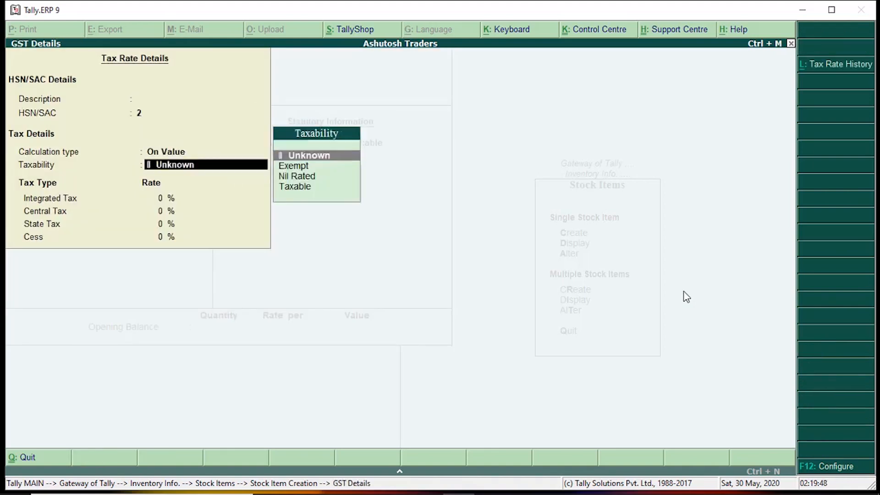
Set Clip's taxability to Taxable with an integrated tax rate of 5%, and accept the GST details
key("Down")
key("Down")
key("Down")
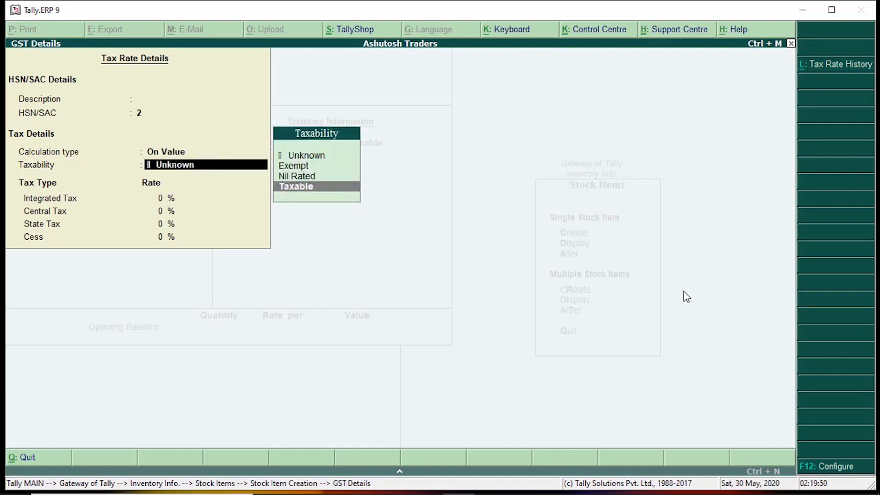
key("Return")
type("5")
key("Return")
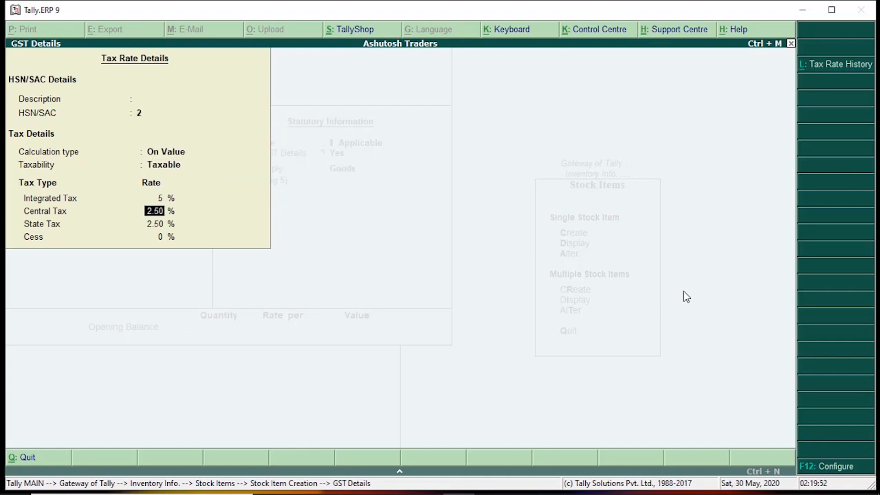
key("Return")
key("Return")
key("Return")
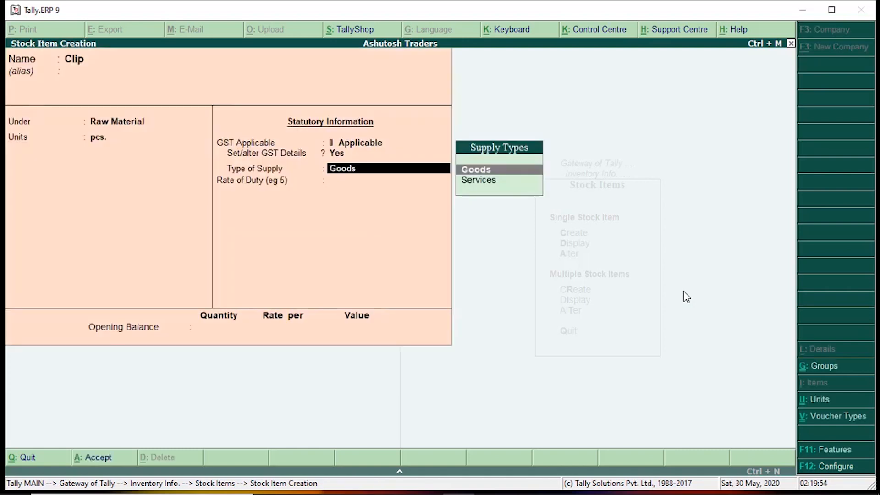
Keep Clip's supply type as Goods with duty rate 0 and no opening balance, and save the stock item
key("Return")
key("Return")
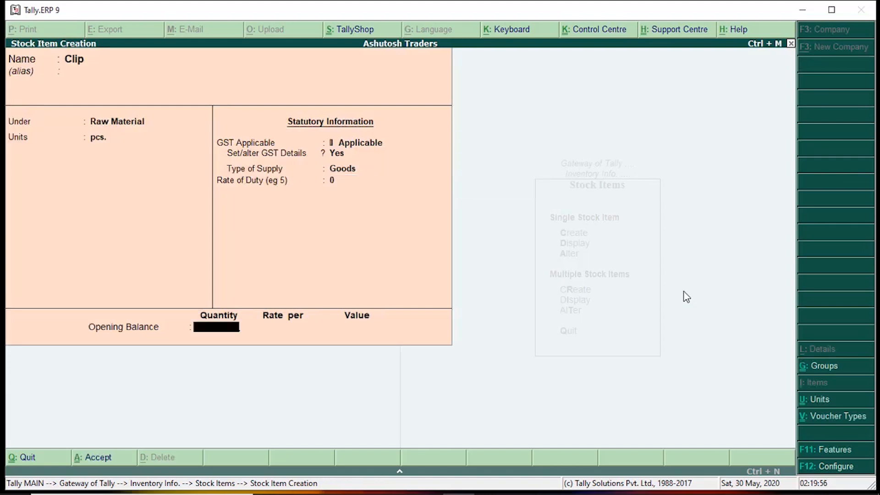
key("Return")
key("Return")
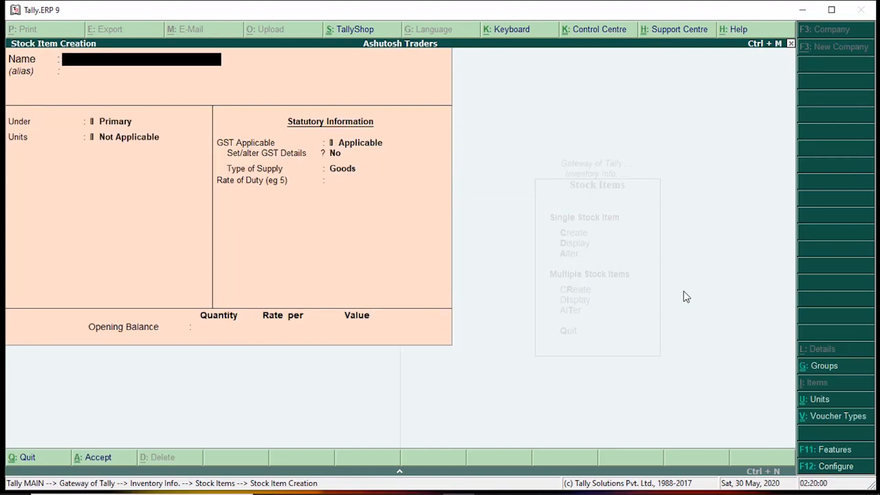
Name the next stock item Ink, without an alias, and place it under Raw Material
type("Ink")
key("Return")
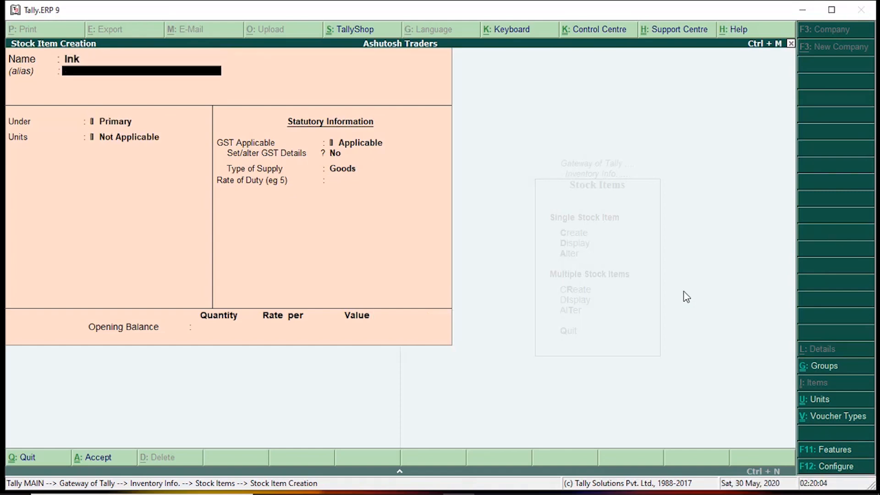
key("Return")
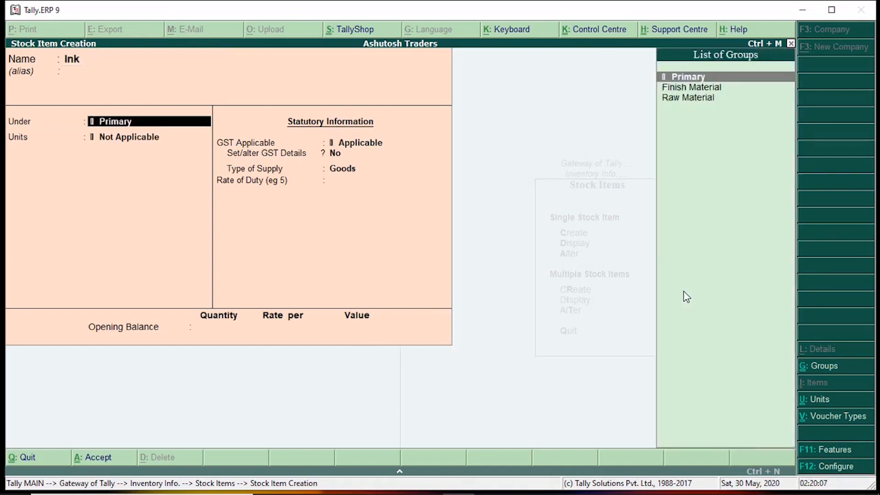
key("Down")
key("Down")
key("Return")
Create a simple unit with symbol liter and 3 decimal places from the units field, and assign it to Ink
key("Down")
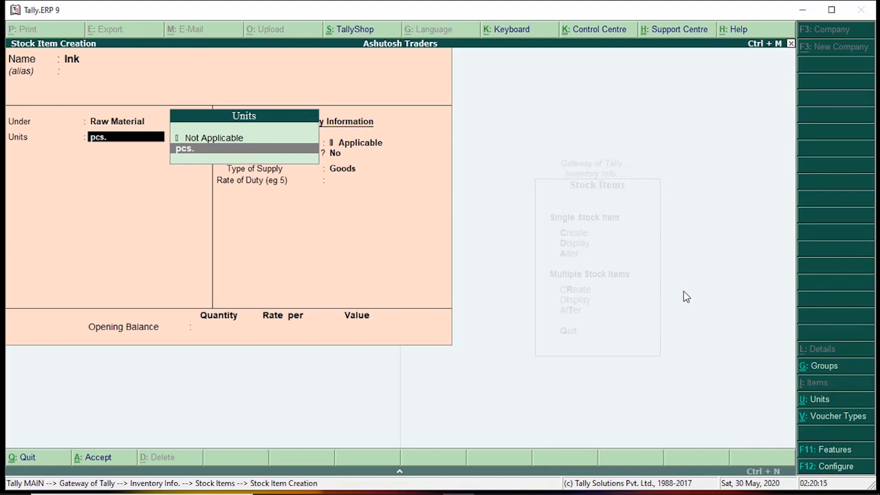
key("alt+c")
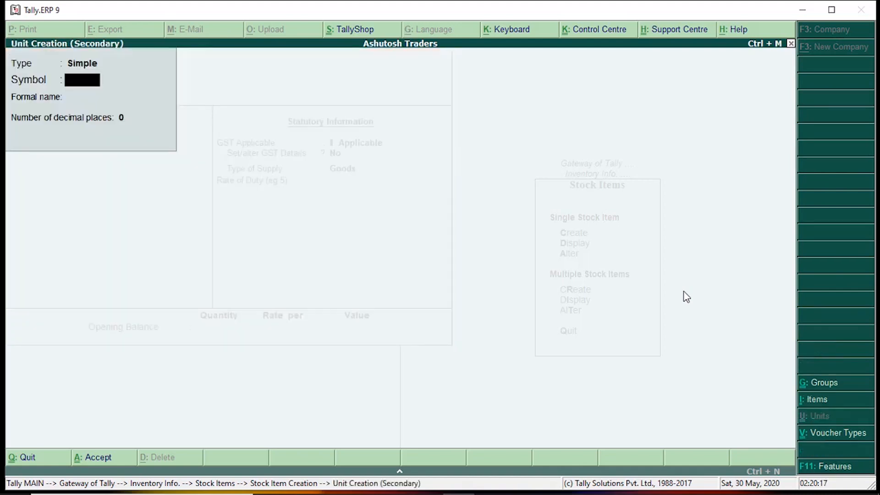
type("liter")
key("Return")
key("Return")
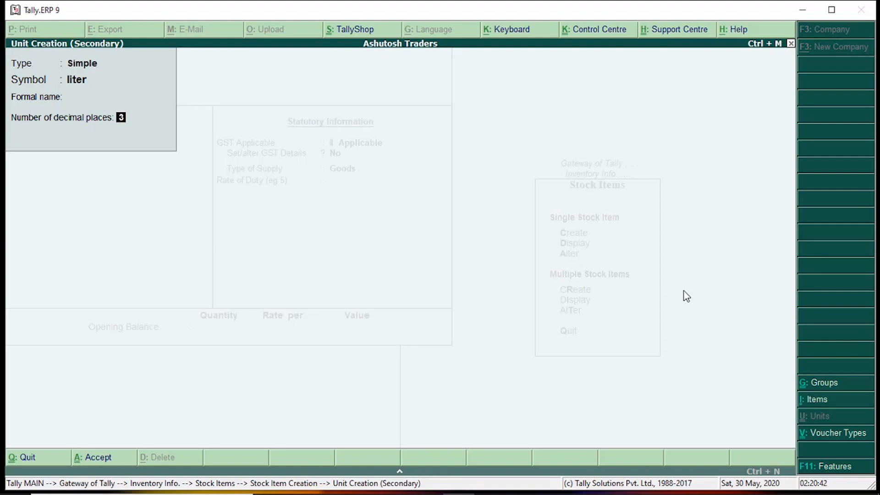
key("Return")
key("Return")
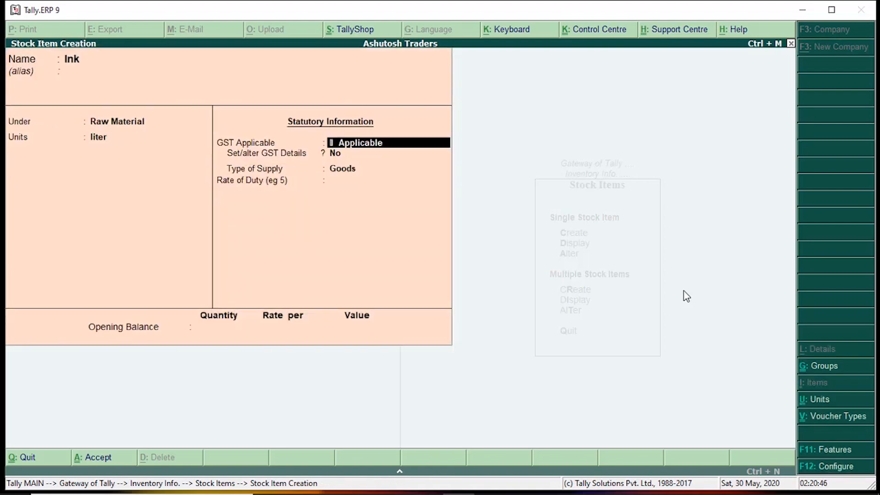
Keep GST applicable for Ink, enable its GST details, and enter HSN/SAC 3 with the description left blank
key("Return")
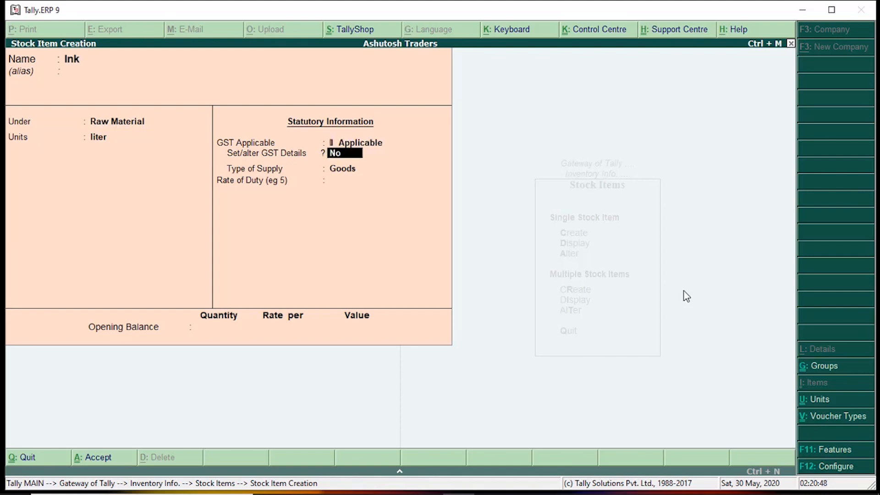
key("y")
key("Return")
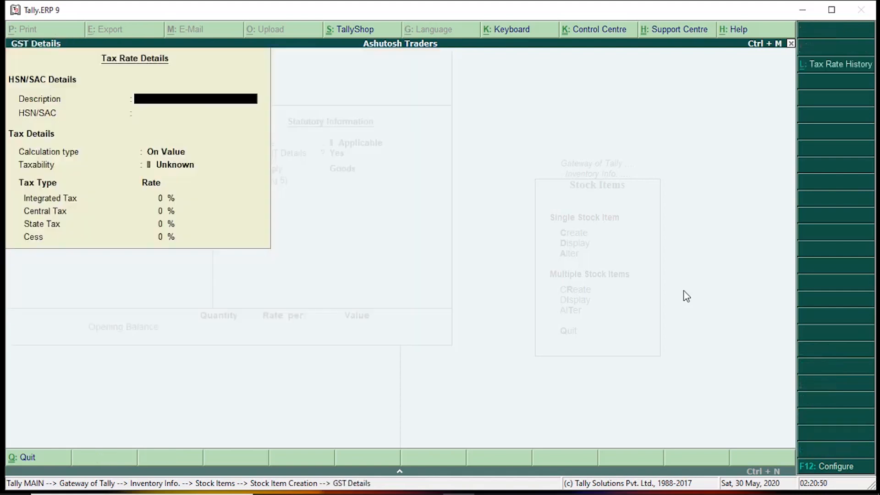
key("Return")
type("3")
key("Return")
Set Ink's taxability to Taxable with an integrated tax rate of 5%, and accept the GST details
key("Down")
key("Down")
key("Down")
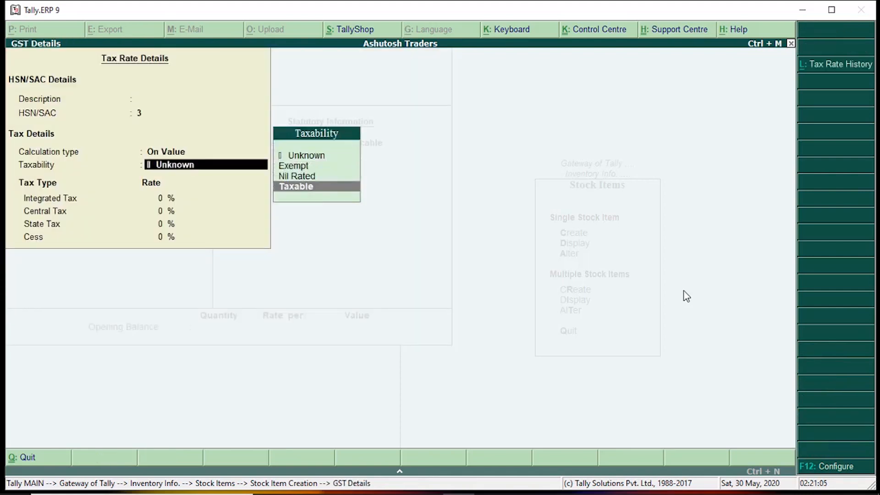
key("Return")
type("5")
key("Return")
key("Return")
key("Return")
key("Return")
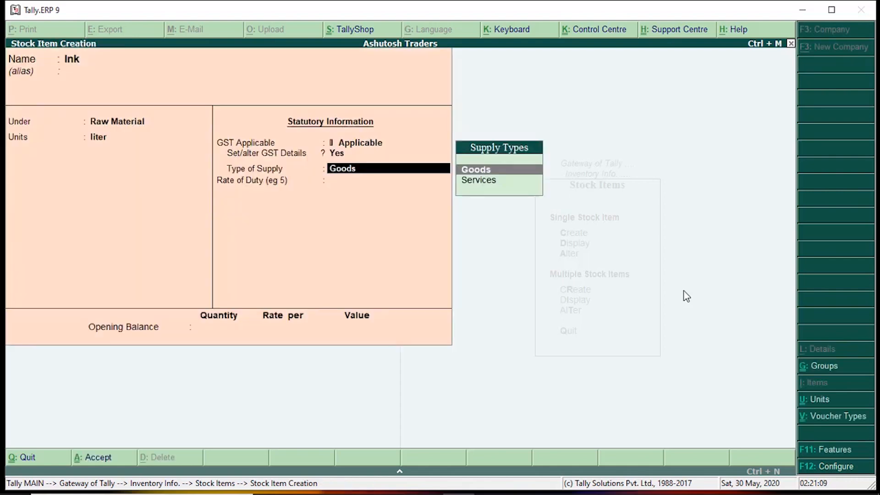
Keep Ink's supply type as Goods without entering a duty rate or opening balance, and save the stock item
key("Return")
key("Return")
key("Return")
key("Return")
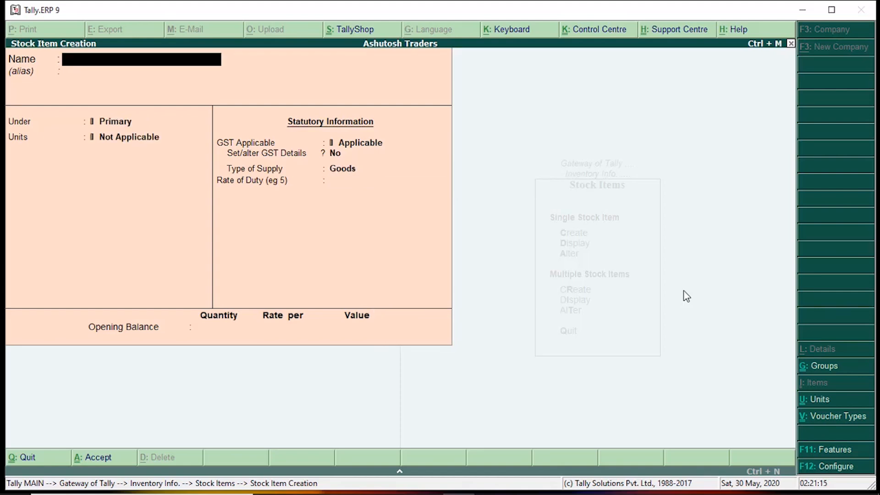
Name the next stock item Refill, place it under Raw Material, and set its unit to pcs
type("Refill")
key("Return")
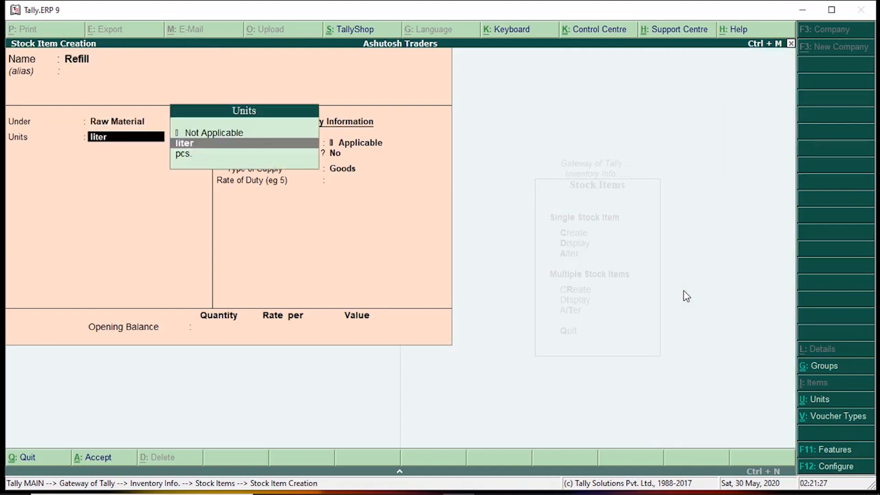
key("Down")
key("Return")
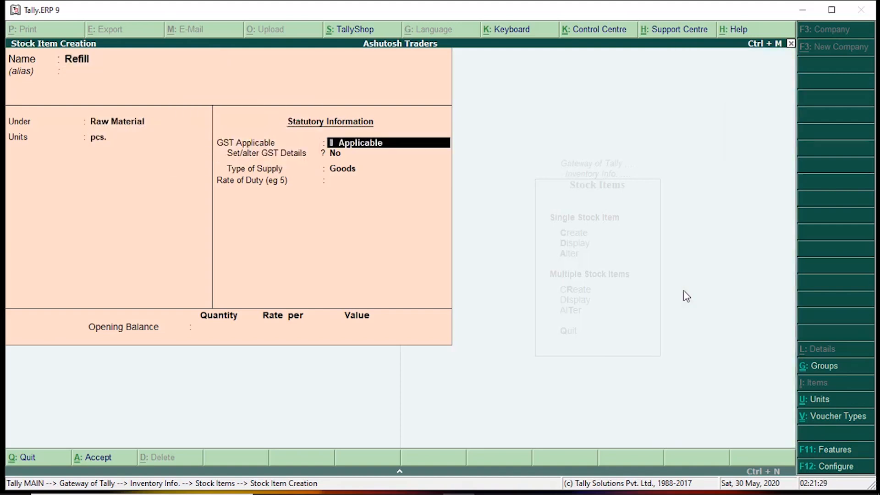
Keep GST applicable for Refill and open its GST details
key("Return")
type("y")
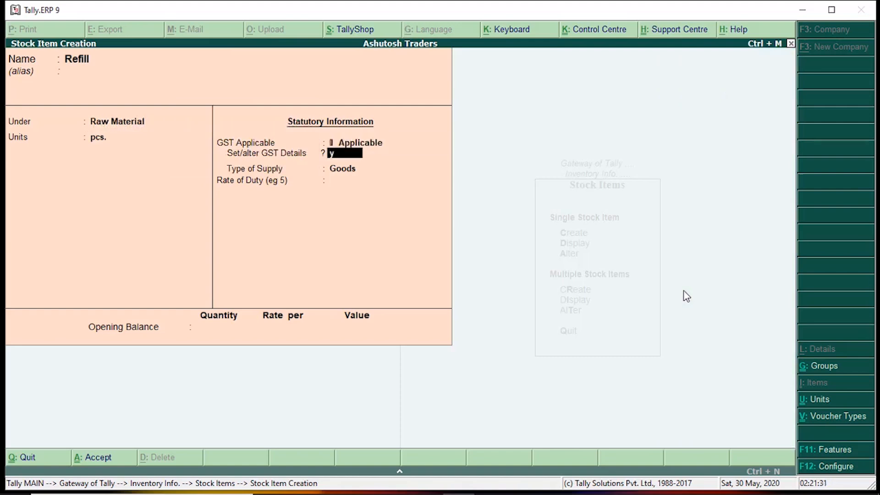
key("Return")
type("4")
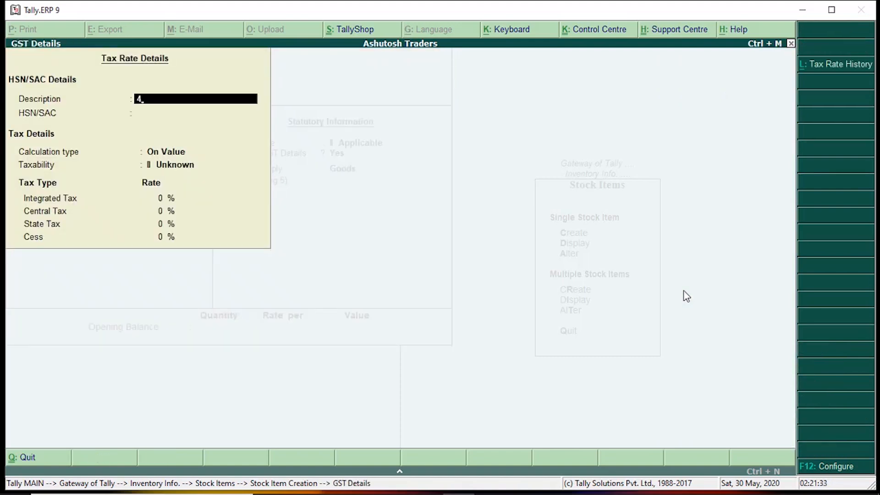
key("Return")
key("Up")
key("Escape")
Leave the description blank in Refill's GST details, enter HSN/SAC 4, and keep the calculation type On Value
key("Return")
key("Return")
type("4")
key("Return")
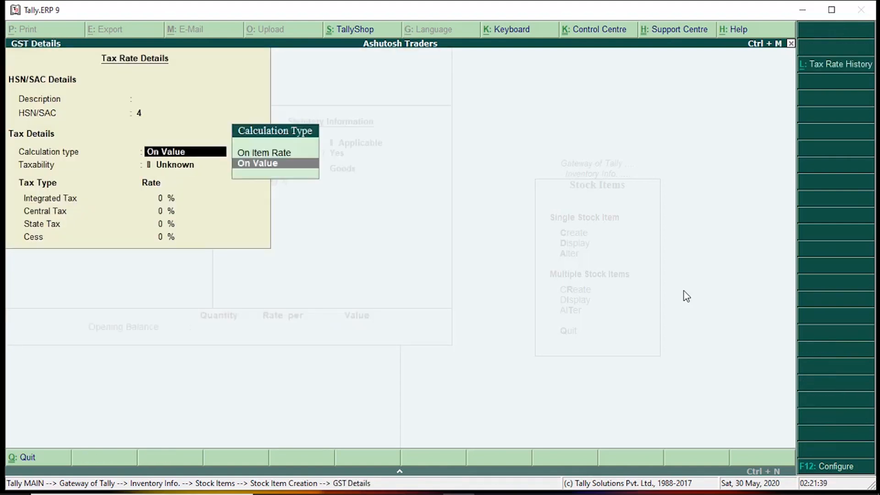
key("Return")
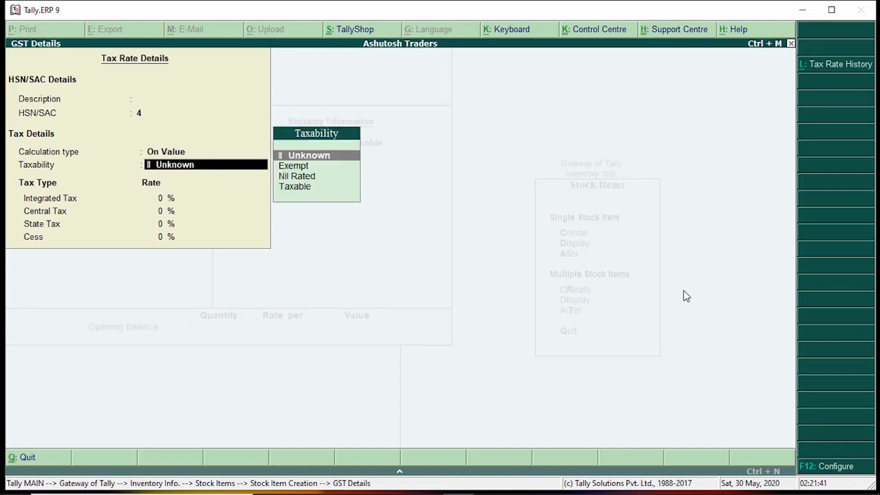
Set Refill's taxability to Taxable with an integrated tax rate of 5%, and accept the GST details
key("Down")
key("Down")
key("Down")
key("Return")
type("5")
key("Return")
key("Return")
key("Return")
key("Return")
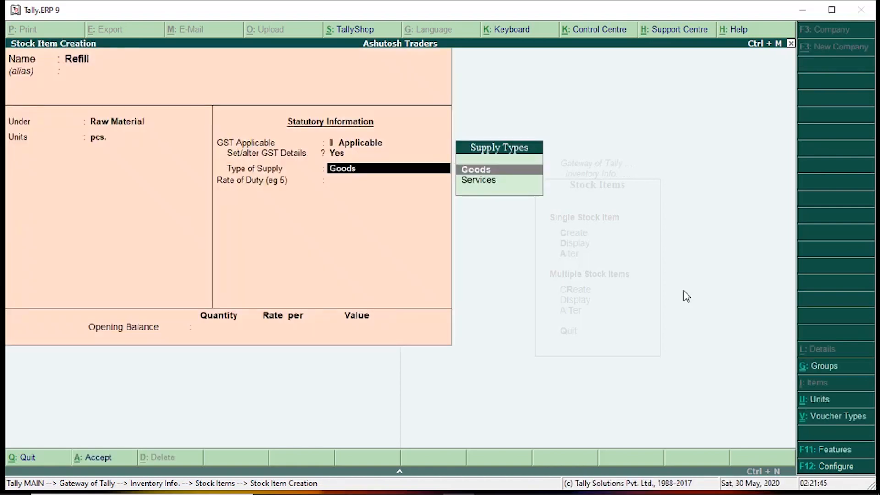
Keep Refill's supply type as Goods without entering a duty rate or opening balance, and save the stock item
key("Return")
key("Return")
key("Return")
key("Return")
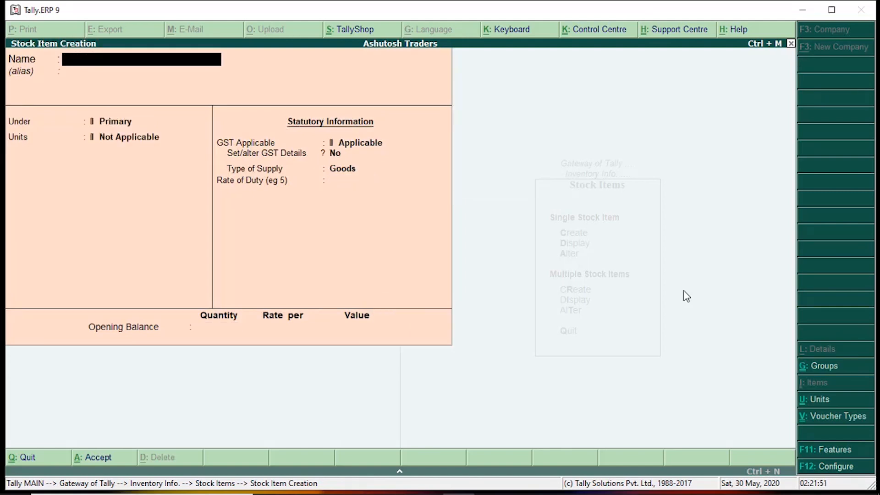
Name the next stock item Spring, place it under Raw Material, and set its unit to pcs
type("Spring")
key("Return")
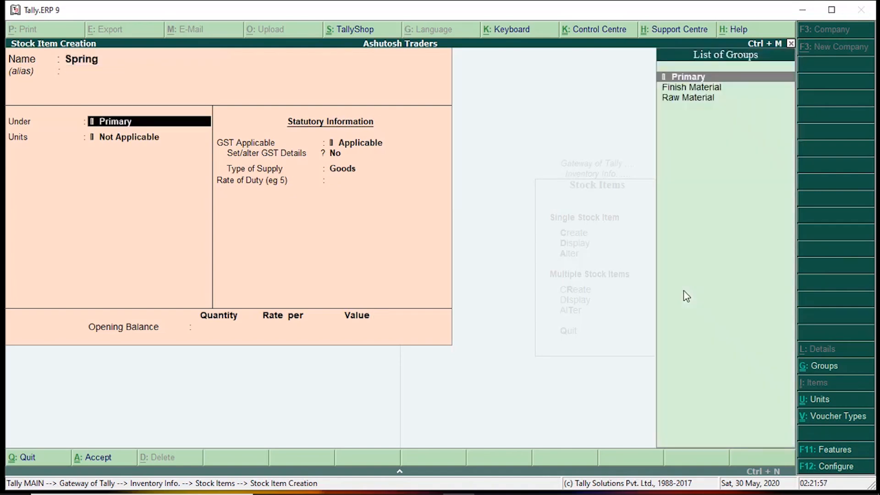
key("Down")
key("Down")
key("Return")
key("Down")
key("Down")
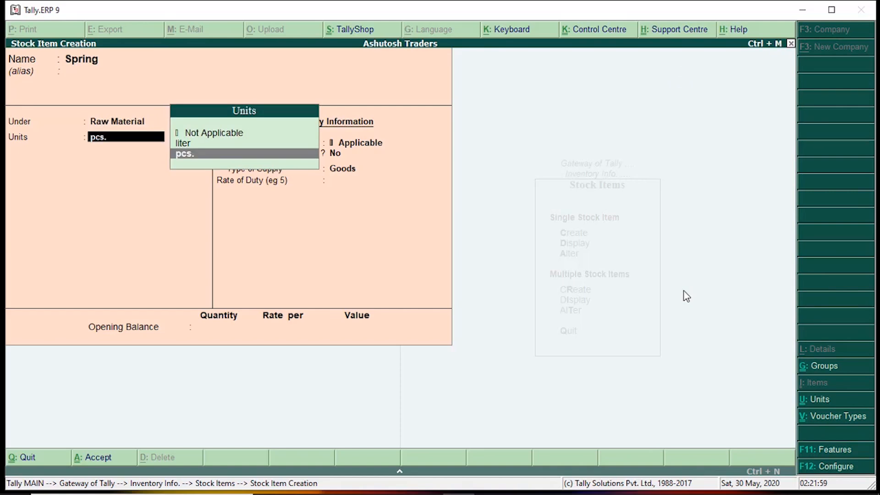
key("Return")
Enable GST details for Spring and enter HSN/SAC 5 with no description, keeping the calculation type On Value
key("Return")
key("y")
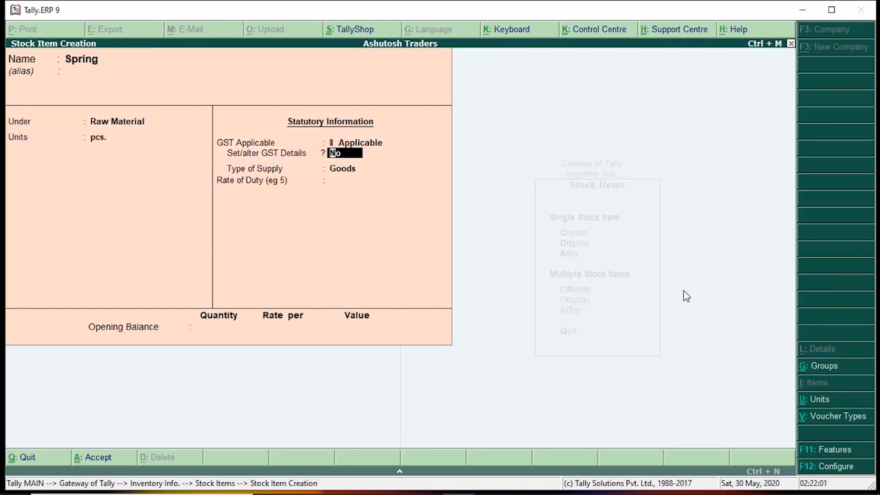
key("Return")
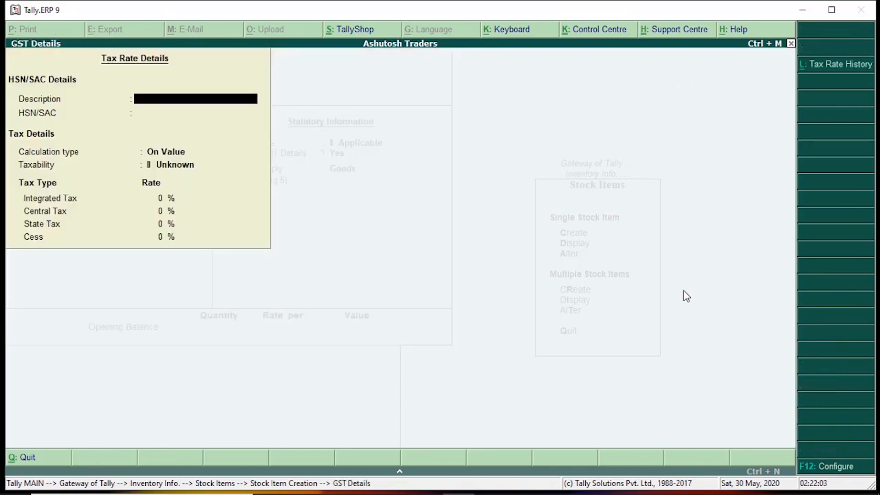
key("Return")
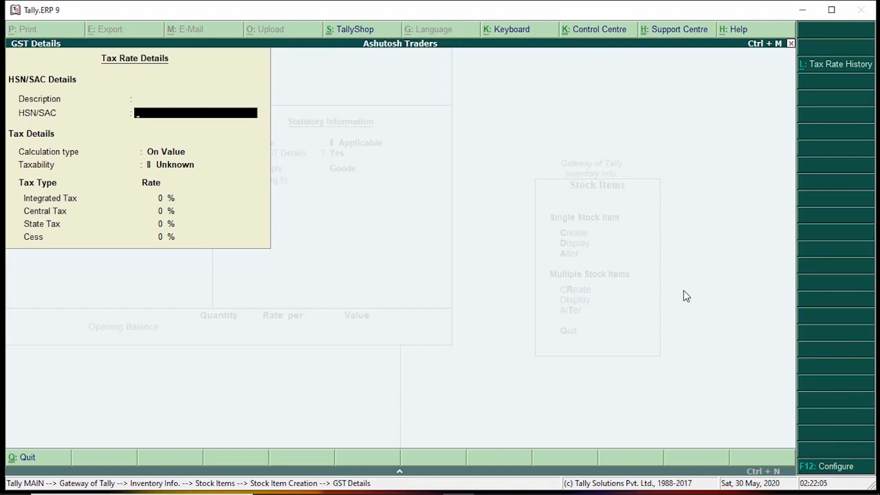
type("5")
key("Return")
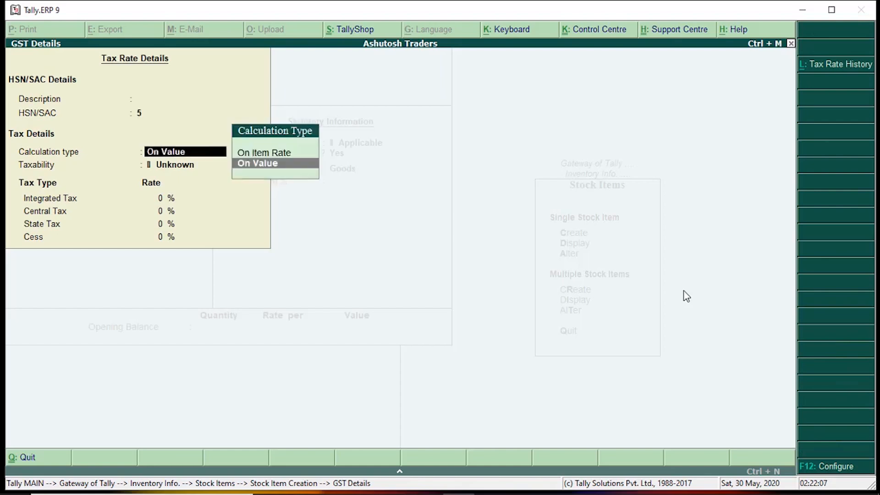
key("Return")
Set Spring's taxability to Taxable with an integrated tax rate of 5%, and accept the GST details
key("Down")
key("Down")
key("Down")
key("Return")
type("5")
key("Return")
key("Return")
key("Return")
key("Return")
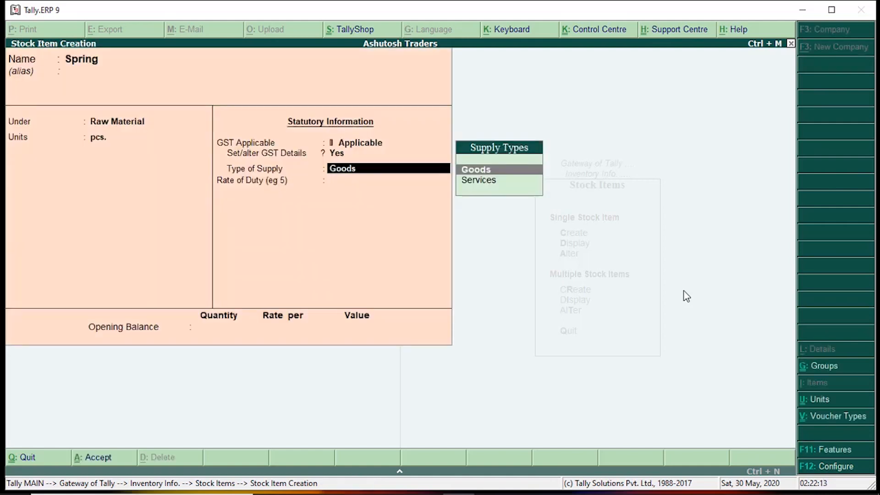
Keep Spring's supply type as Goods without entering a duty rate or opening balance, and save the stock item
key("Return")
key("Return")
key("Return")
key("Return")
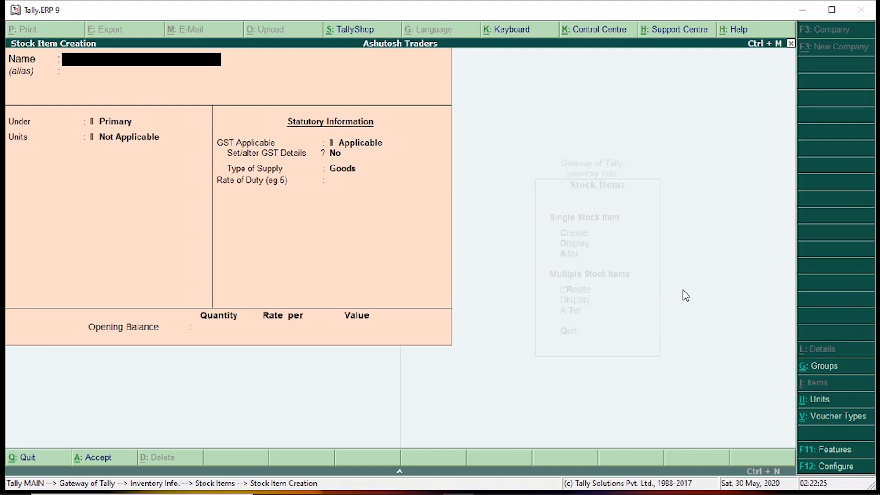
Name the next stock item Dot Pen without an alias, place it under Finish Material, and set its unit to pcs
type("Dot Pen")
key("Return")
key("Return")
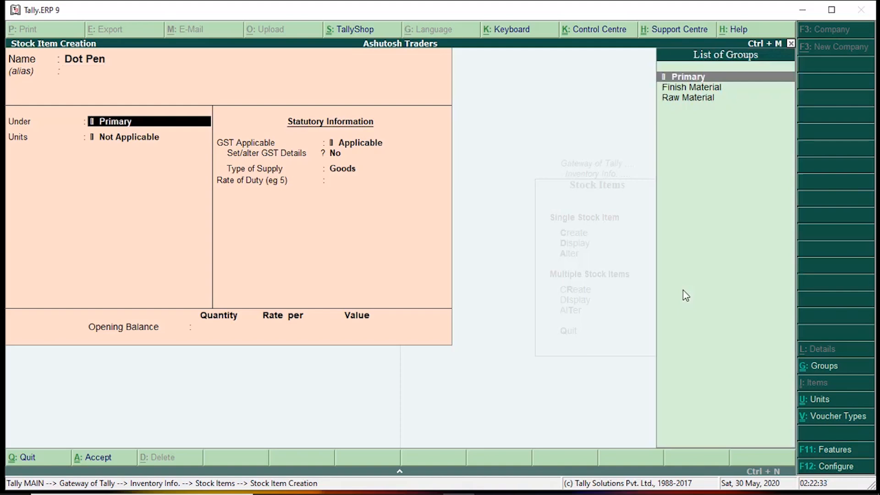
key("Down")
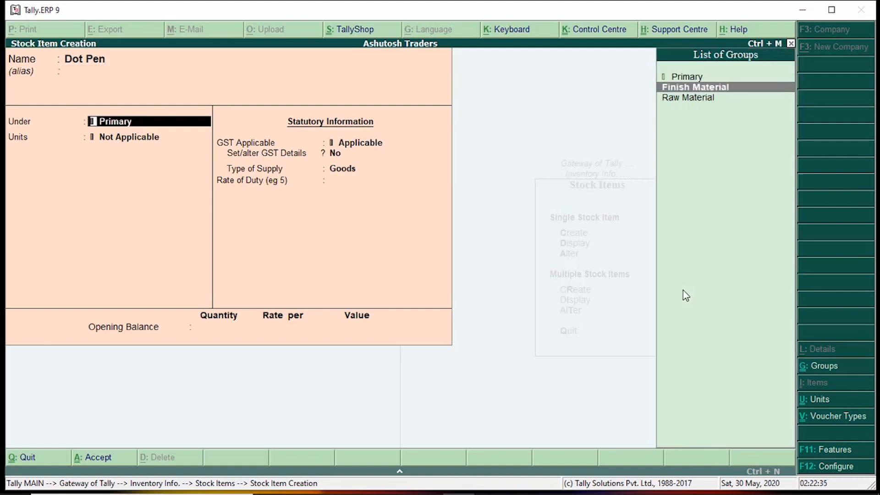
key("Return")
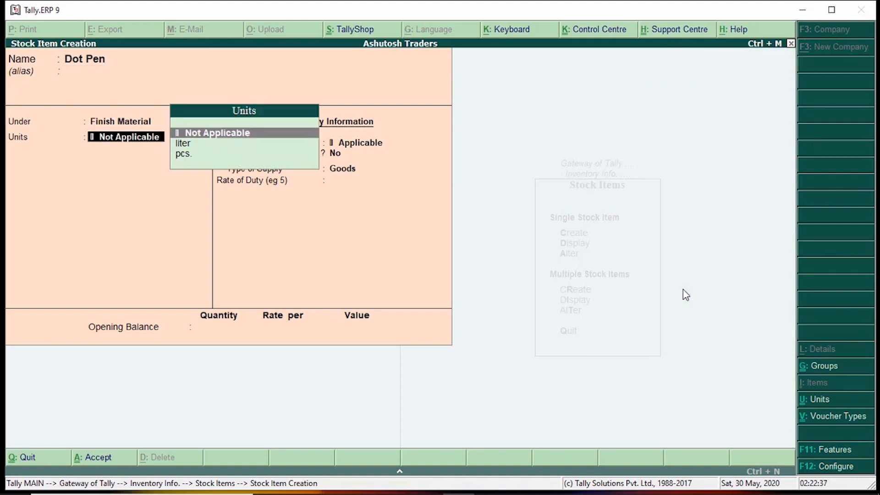
key("Down")
key("Down")
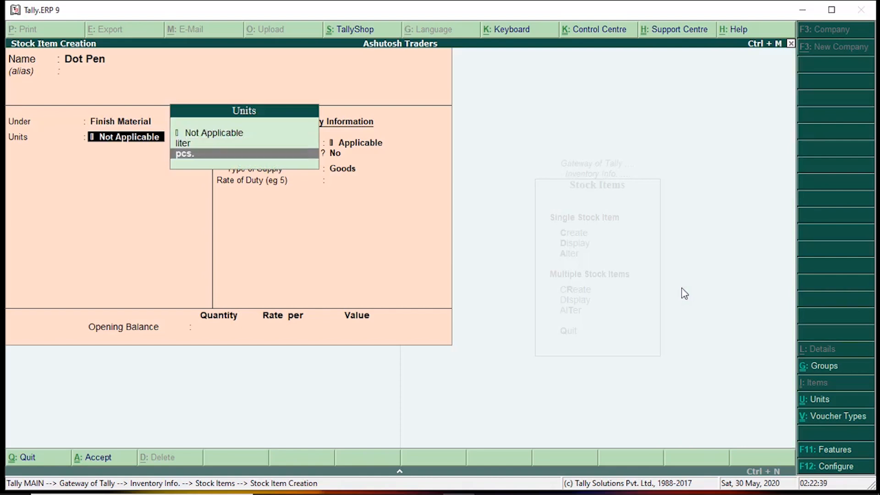
key("Return")
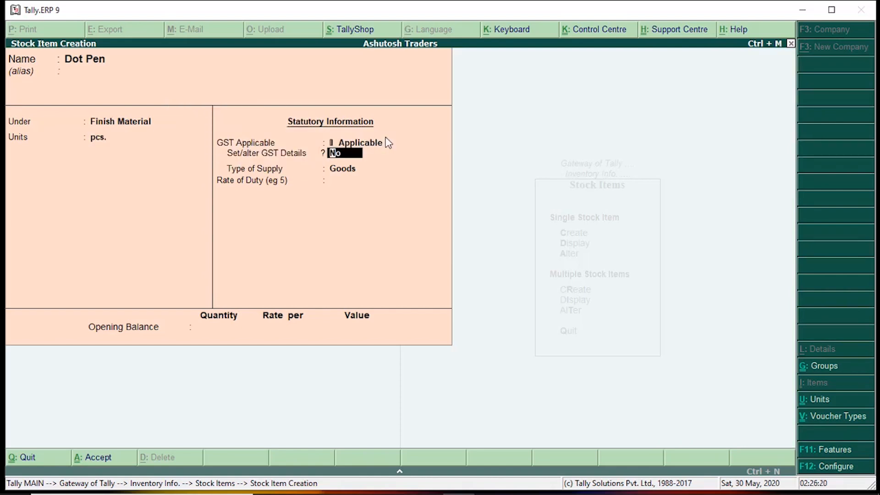
Enable GST details for Dot Pen and enter Pen as the HSN/SAC with no description, keeping the calculation type On Value
key("y")
key("Return")
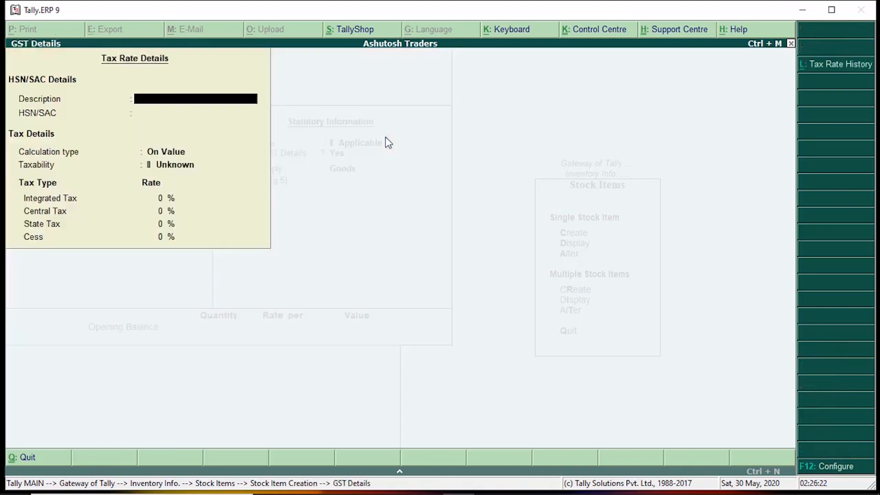
key("Return")
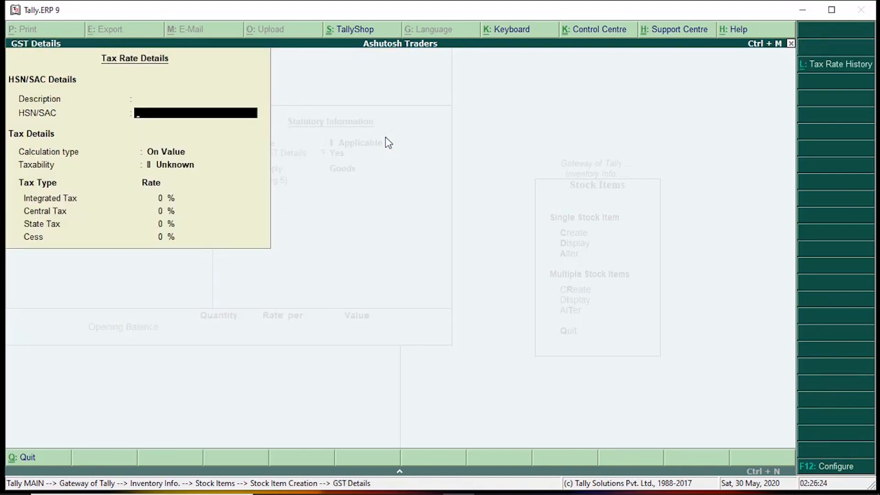
type("Pen")
key("Return")
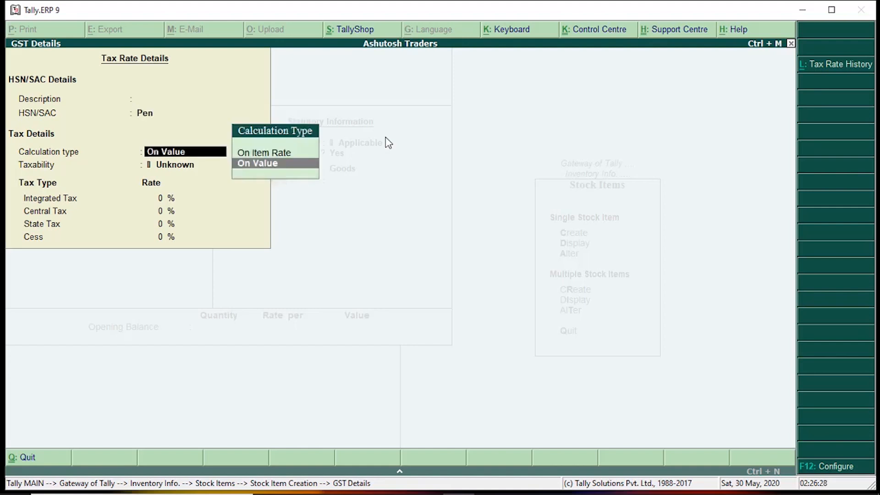
key("Return")
Set Dot Pen's taxability to Taxable with an integrated tax rate of 5%, and accept the GST details
key("Down")
key("Down")
key("Down")
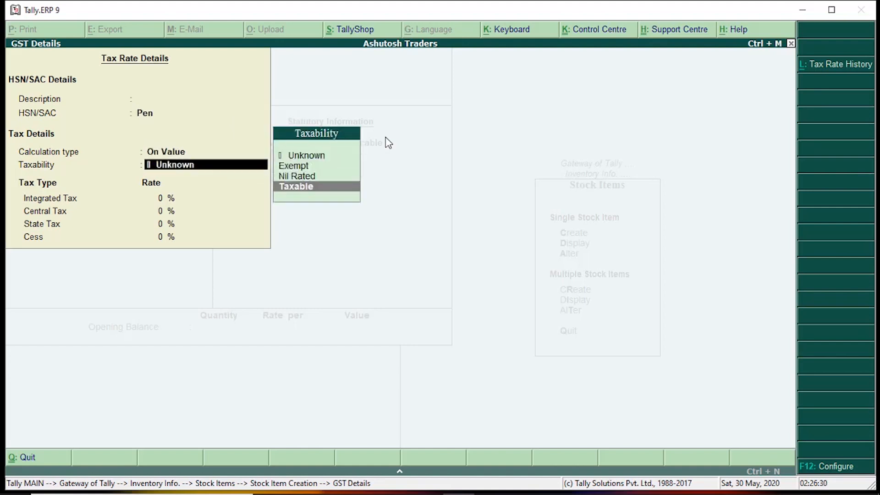
key("Return")
type("5")
key("Return")
key("Return")
key("Return")
key("Return")
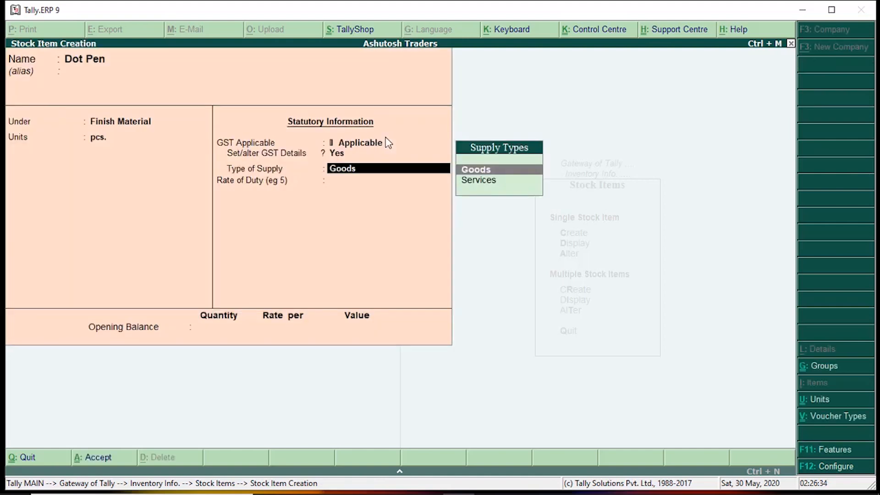
Keep Dot Pen's supply type as Goods without entering a duty rate or opening balance, and save the stock item
key("Return")
key("Return")
key("Return")
key("Return")
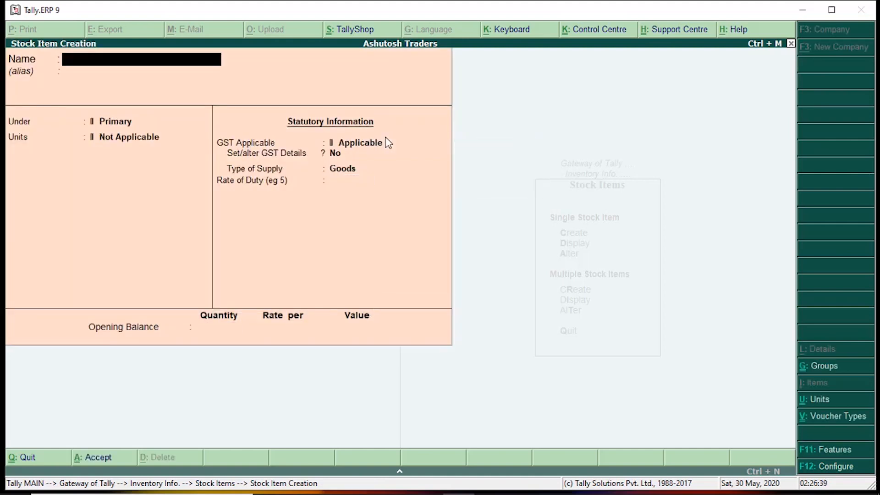
Quit stock item creation, return to the Gateway of Tally, and open a new purchase voucher under Accounting Vouchers
key("Escape")
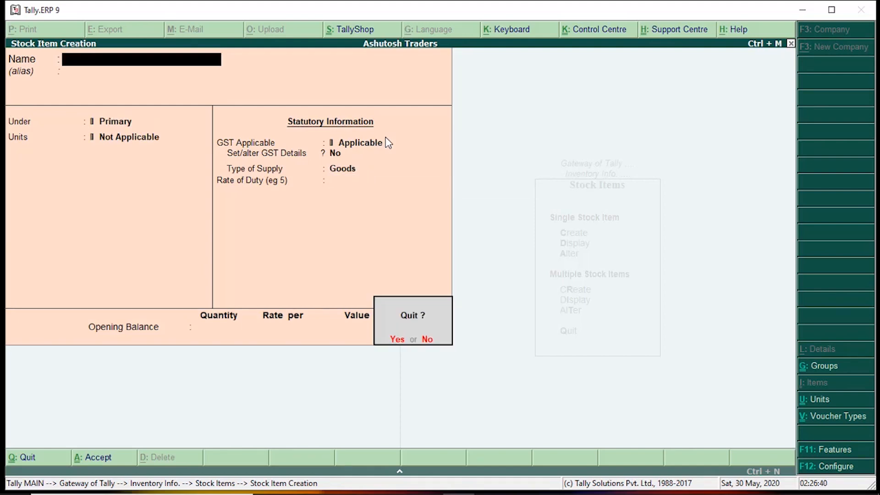
key("y")
key("Escape")
key("Escape")
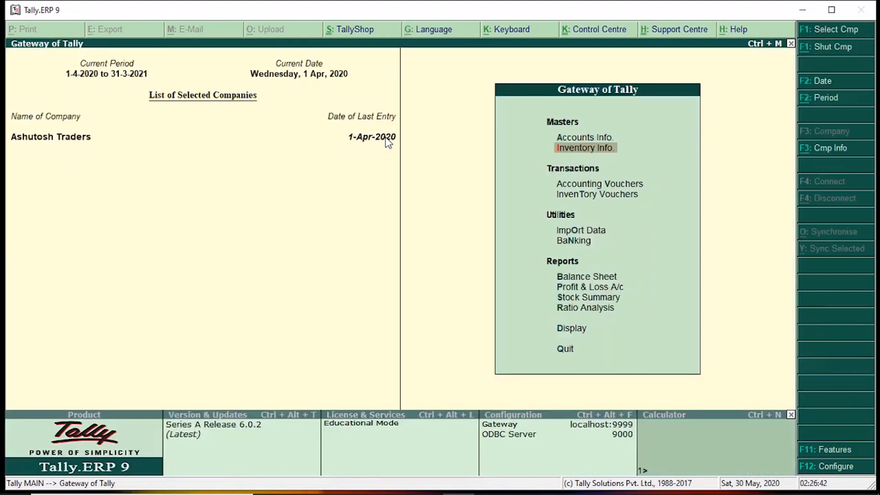
key("Down")
key("Return")
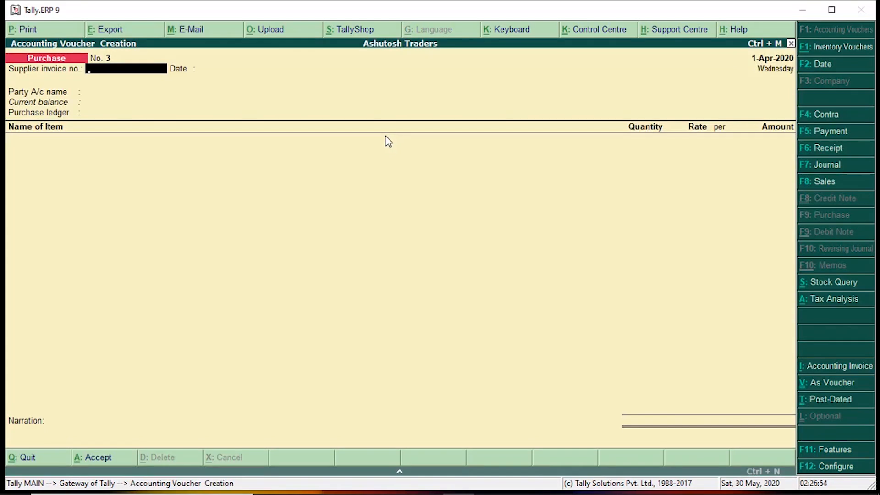
Enter supplier invoice number 1 dated 1-Apr-2020 on the purchase voucher and choose the first listed seller as the party account
type("1")
key("Return")
key("Return")
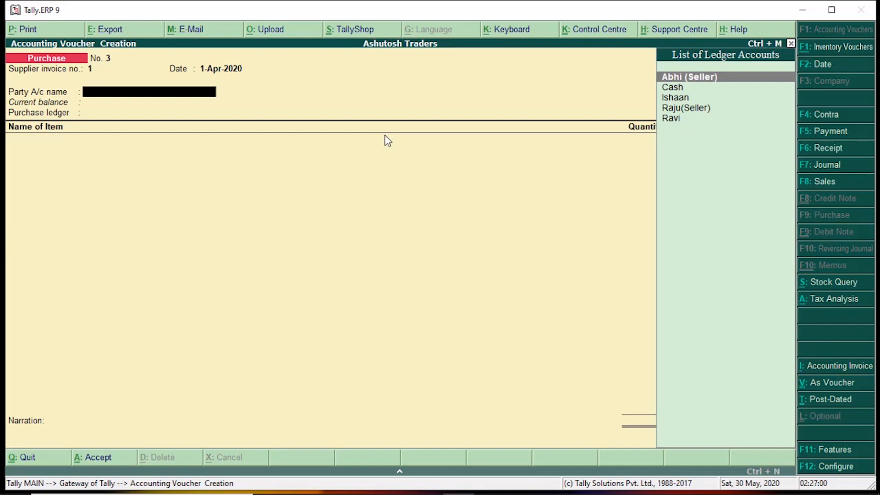
key("Return")
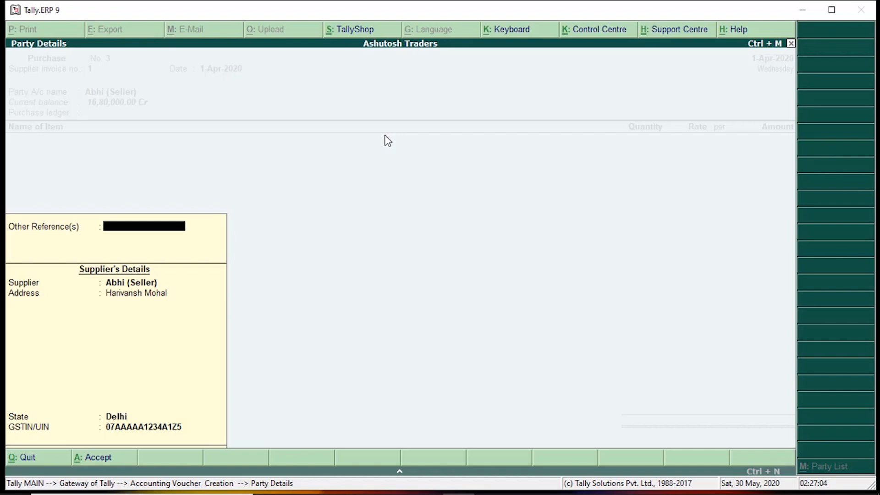
Accept the supplier's party details without other references and choose Purchase A/c as the purchase ledger
key("Return")
key("Return")
key("Return")
key("Return")
key("Return")
key("Return")
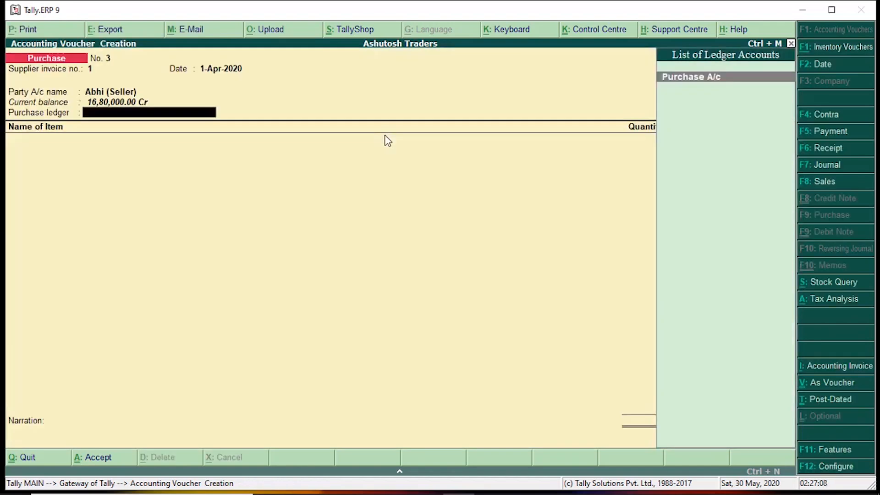
key("Return")
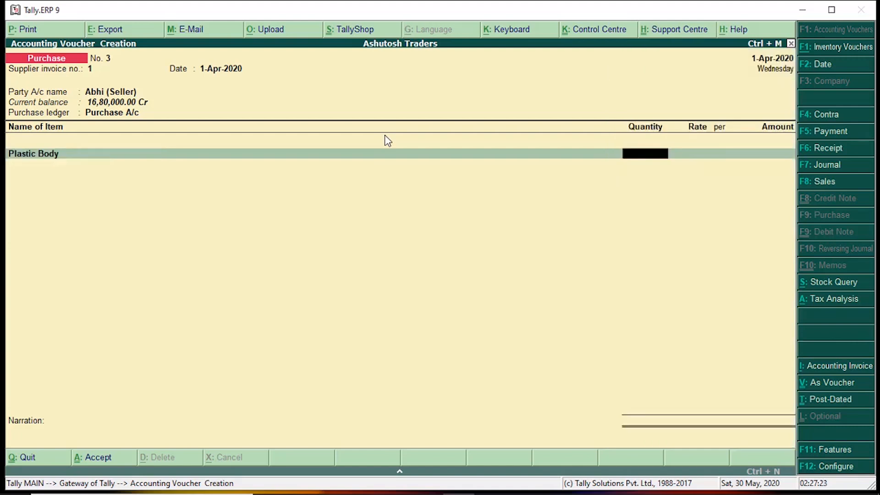
Record Plastic Body as the first purchased item, with 1,000 pcs at a rate of 5.00 per piece
type("1000")
key("Return")
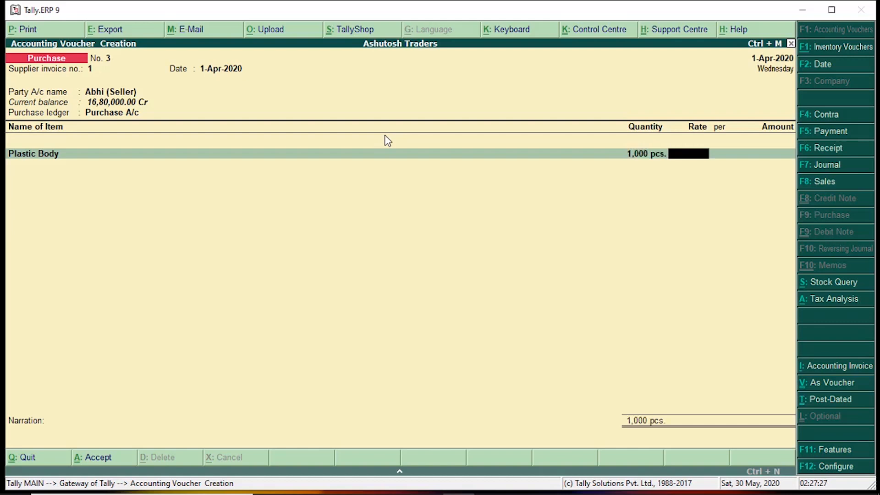
type("5")
key("Return")
key("Return")
key("Return")
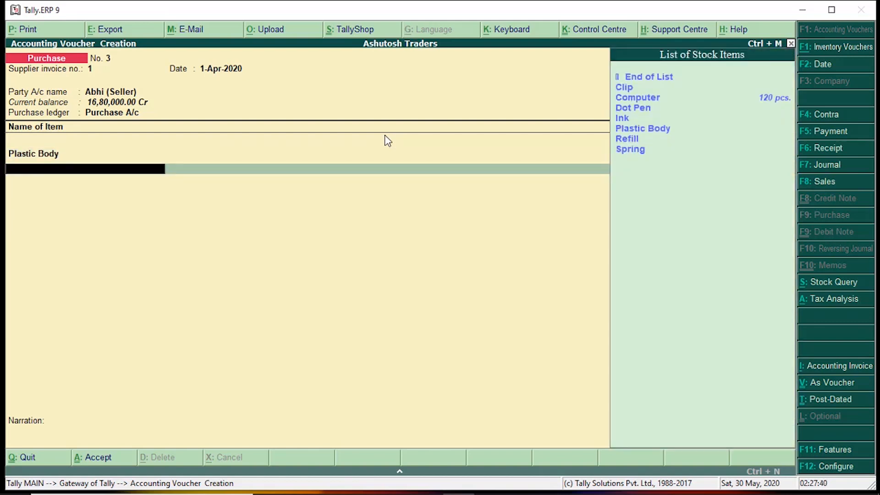
Add Clip to the purchase voucher with a quantity of 1,000 pcs at 2.00 per piece
key("Down")
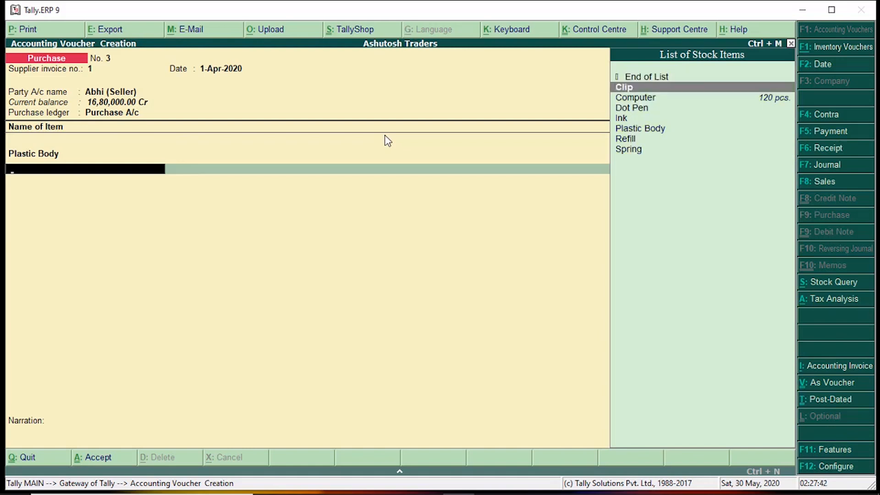
key("Return")
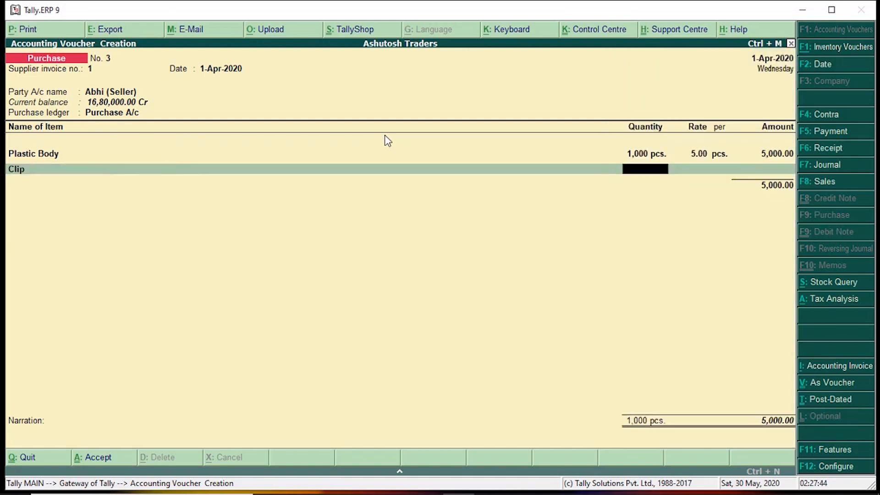
type("1000")
key("Return")
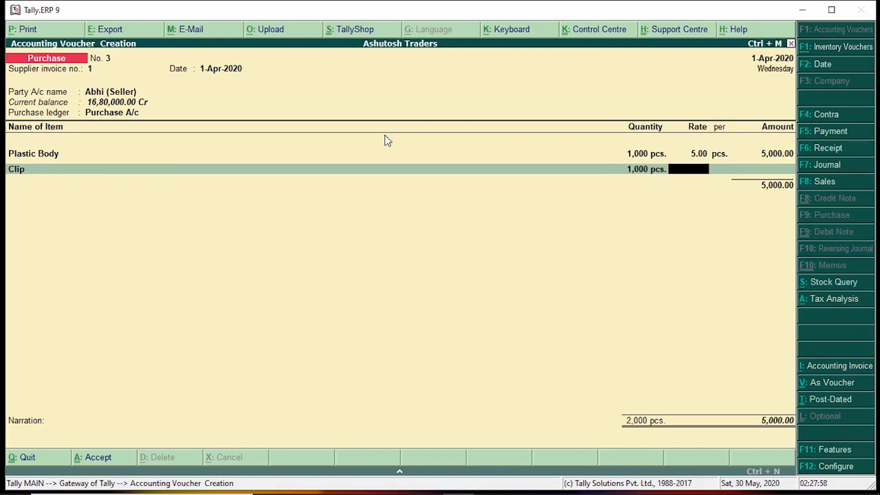
type("2")
key("Return")
key("Return")
key("Return")
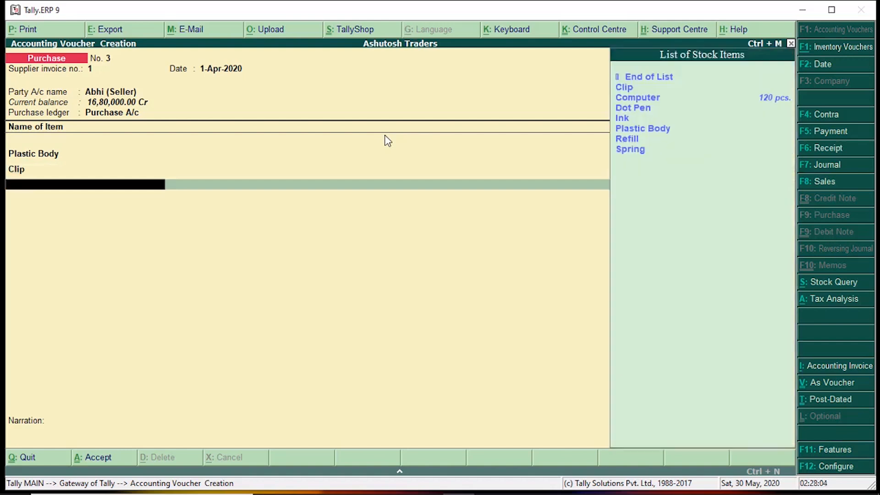
Add Ink to the purchase voucher with a quantity of 2 liters at 250.00 per liter
key("Down")
key("Down")
key("Down")
key("Down")
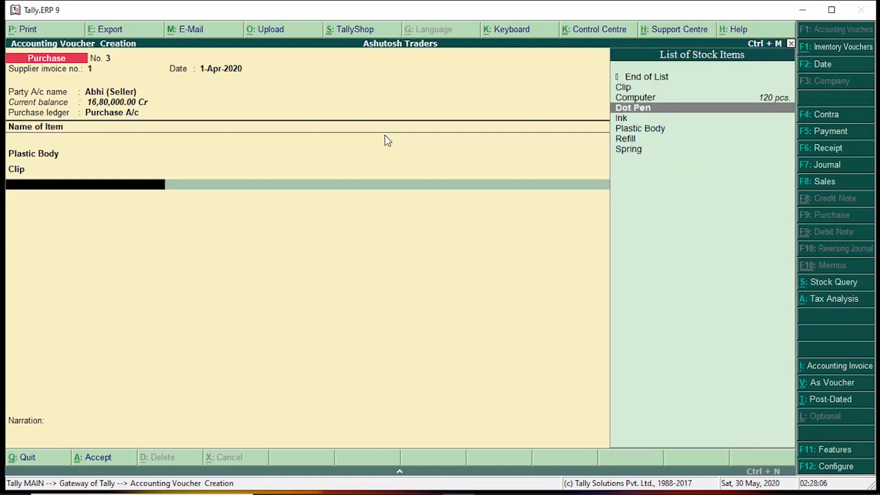
key("Return")
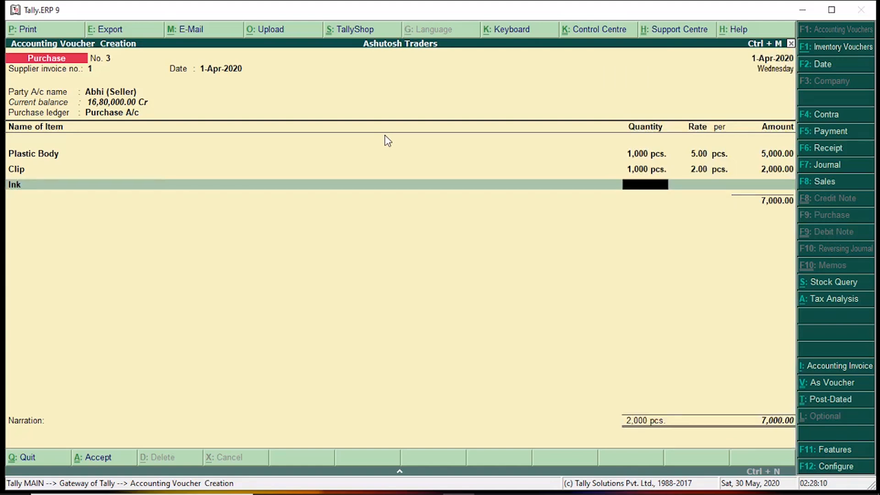
type("2")
key("Return")
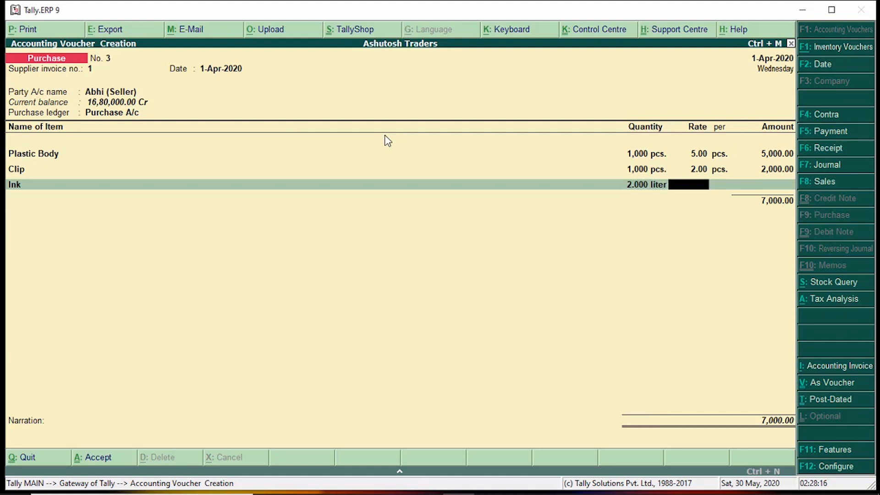
type("250")
key("Return")
key("Return")
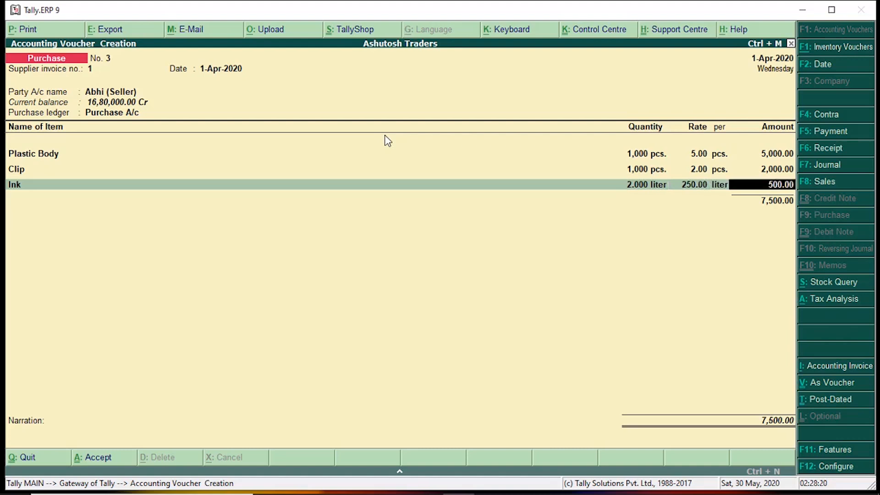
key("Return")
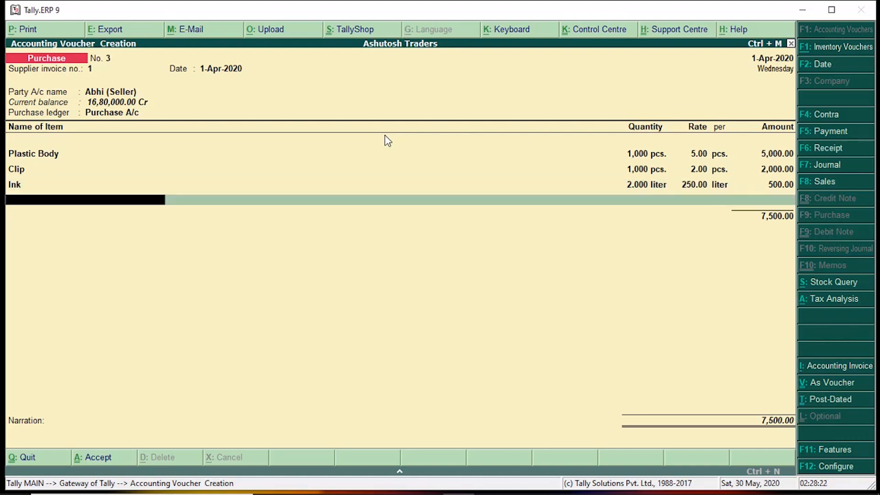
Add Refill to the purchase voucher with a quantity of 1,000 pcs at 1.00 per piece
key("space")
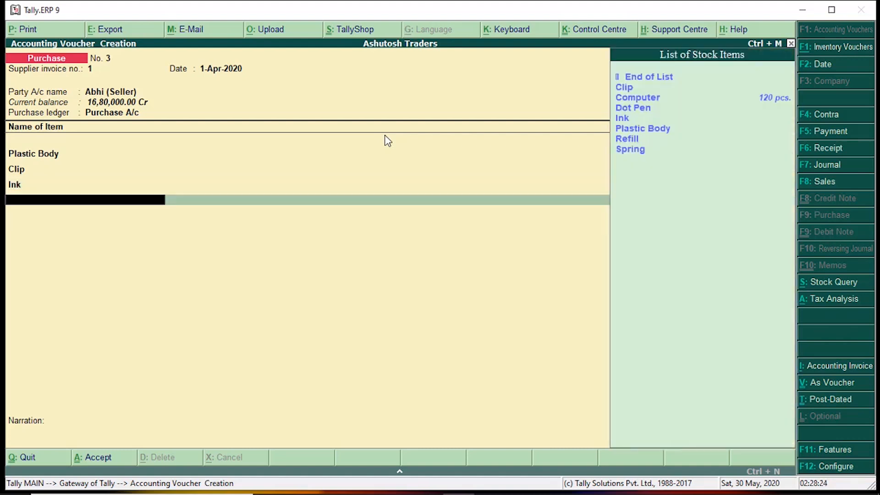
key("Down")
key("Down")
key("Down")
key("Down")
key("Down")
key("Down")
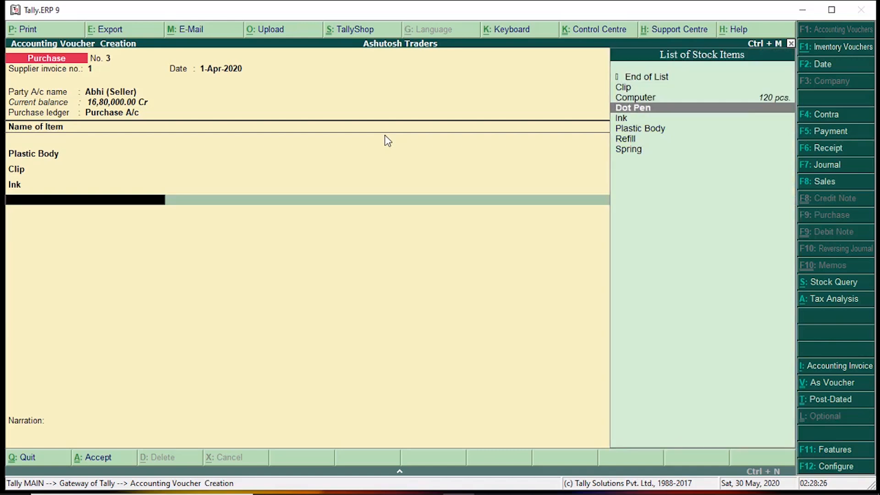
key("Down")
key("Return")
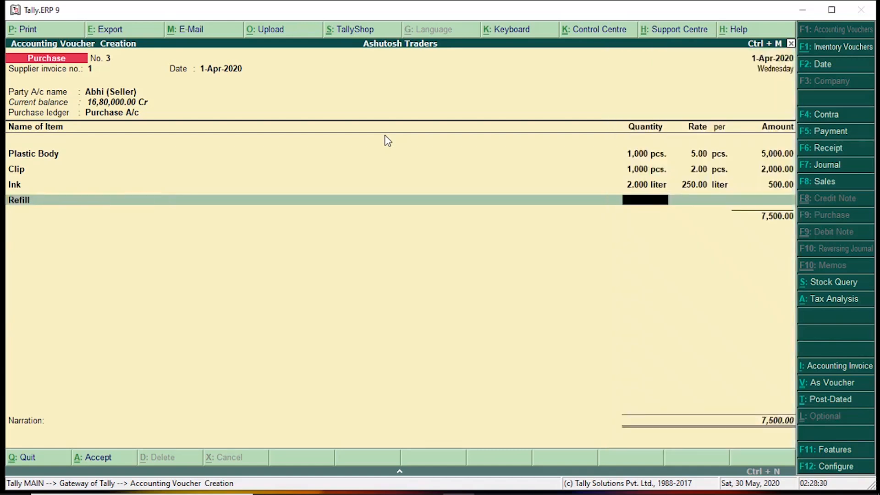
type("1000")
key("Return")
type("1")
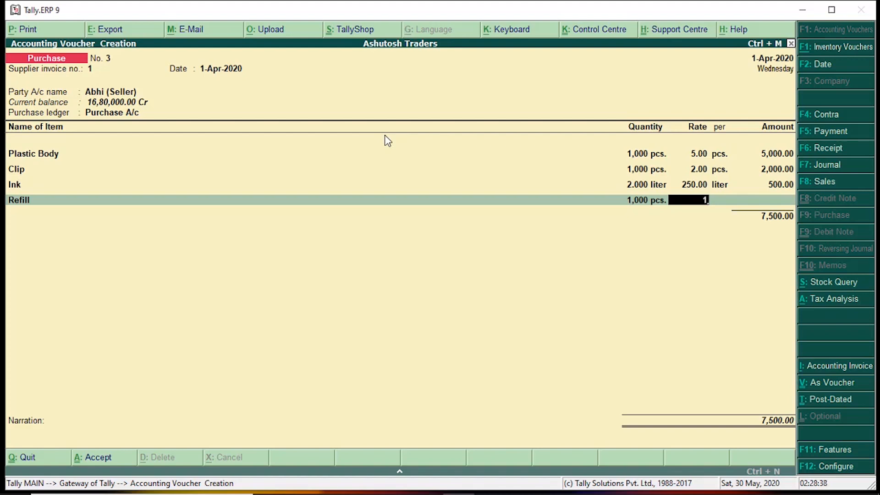
key("Return")
key("Return")
key("Return")
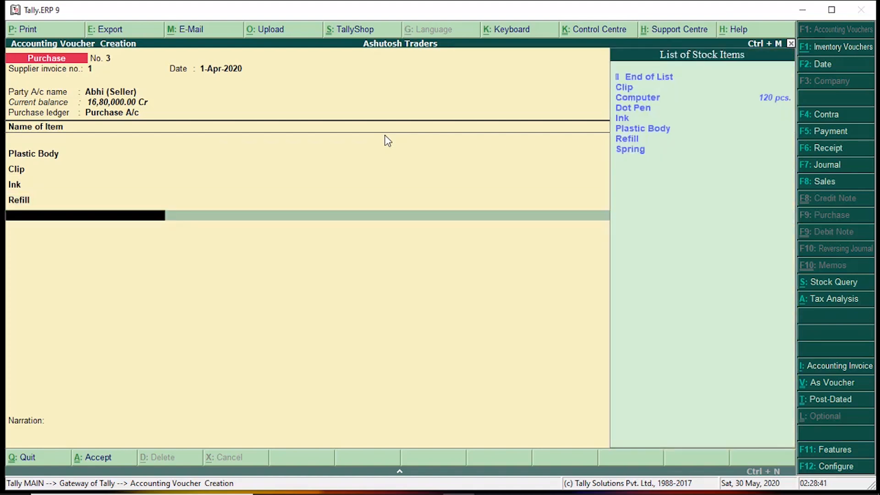
Add Spring to the purchase voucher with a quantity of 1,000 pcs at 1.00 per piece
key("Down")
key("Down")
key("Down")
key("Down")
key("Down")
key("Down")
key("Down")
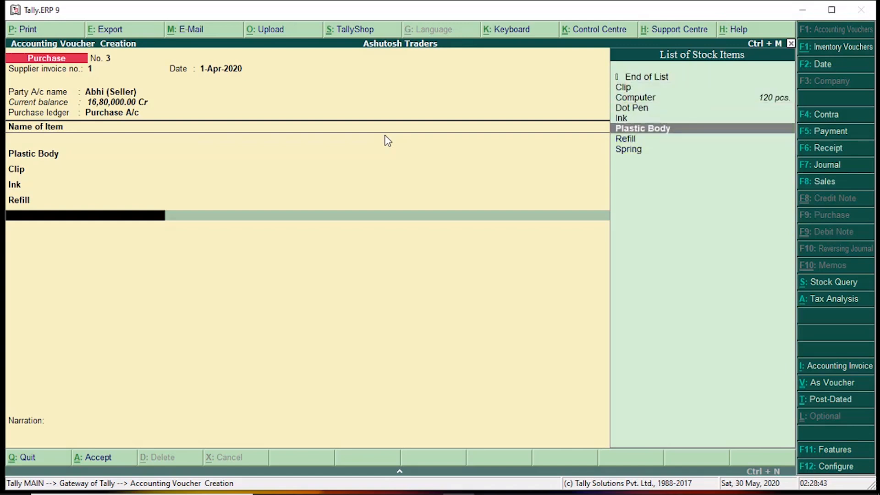
key("Return")
type("1000")
key("Return")
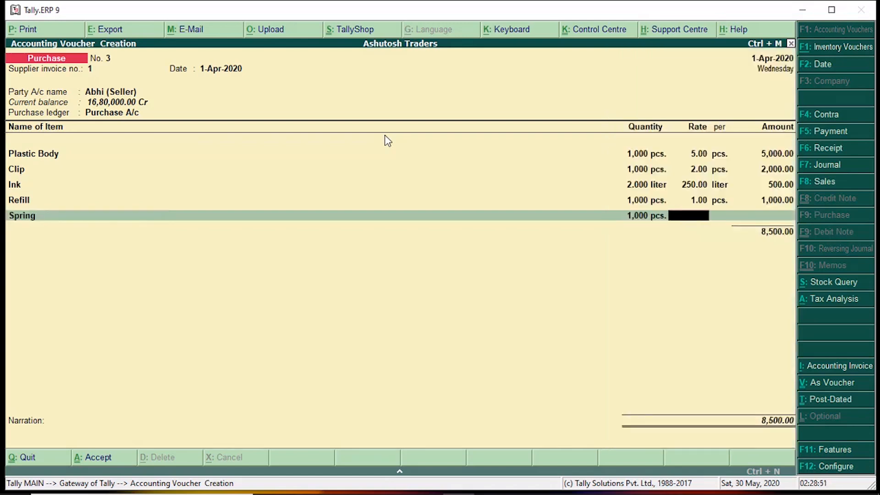
type("1")
key("Return")
key("Return")
key("Return")
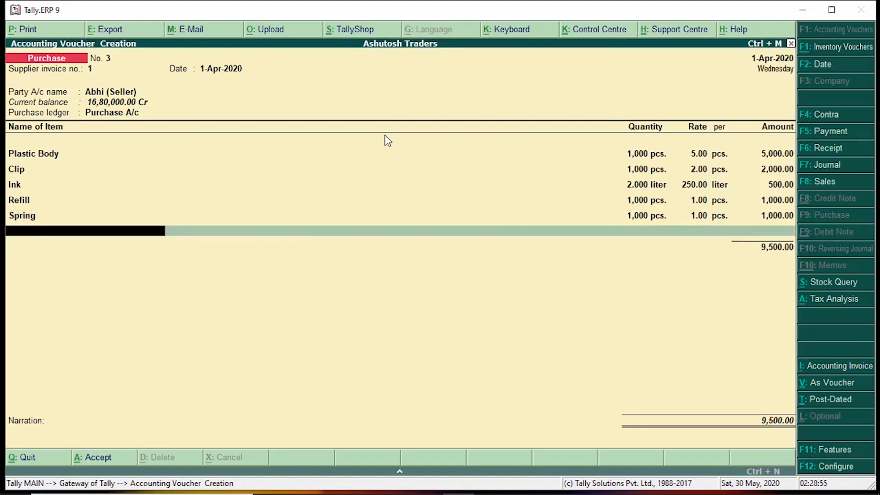
End the item list and add the Igst ledger with its calculated tax amount to the purchase voucher
key("Return")
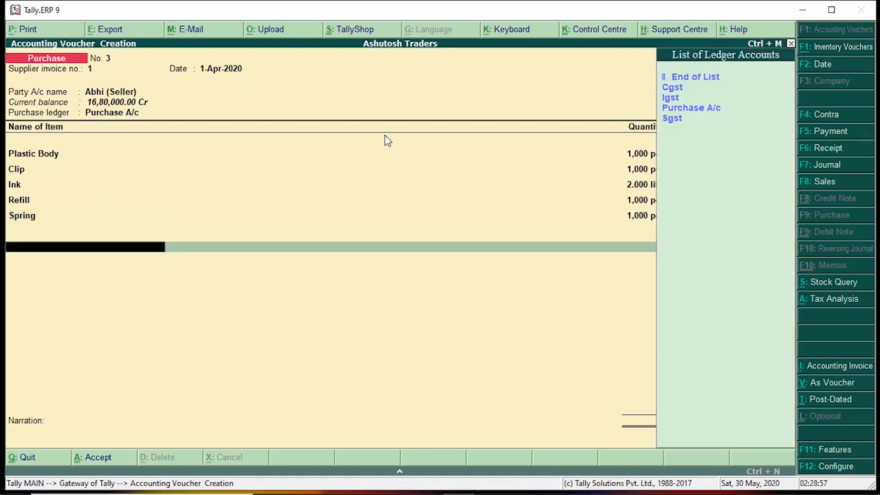
key("Down")
key("Down")
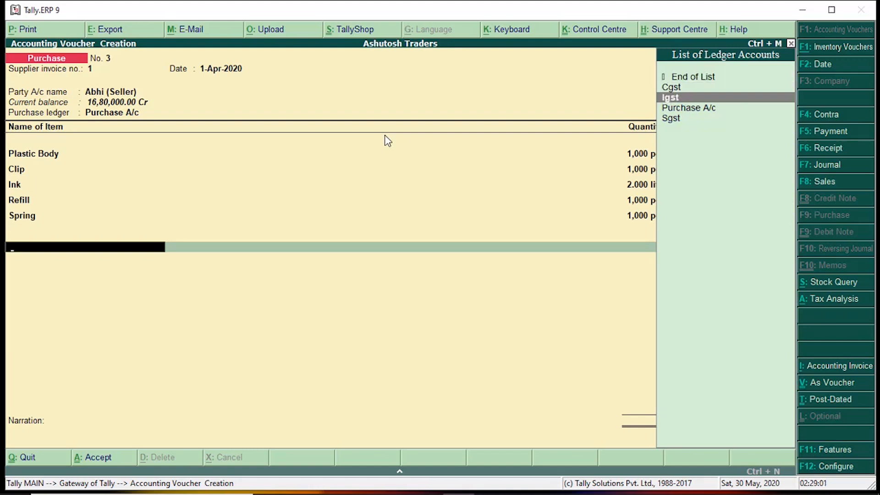
key("Return")
key("Return")
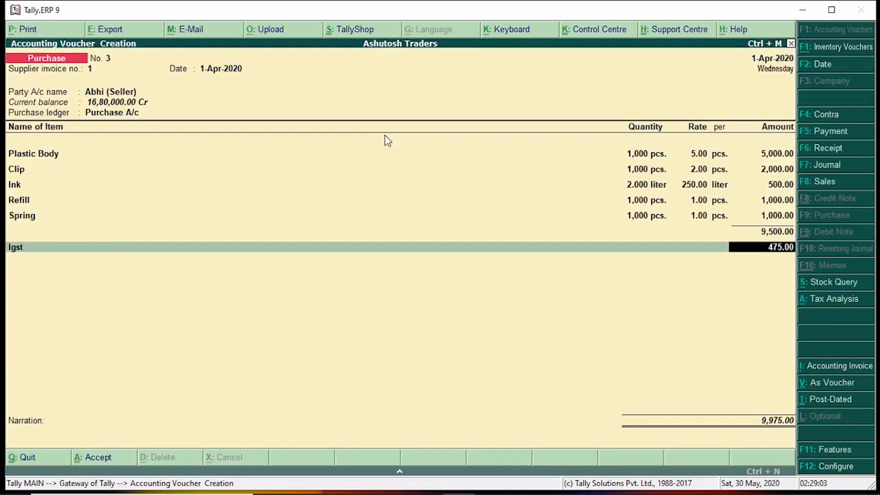
key("Return")
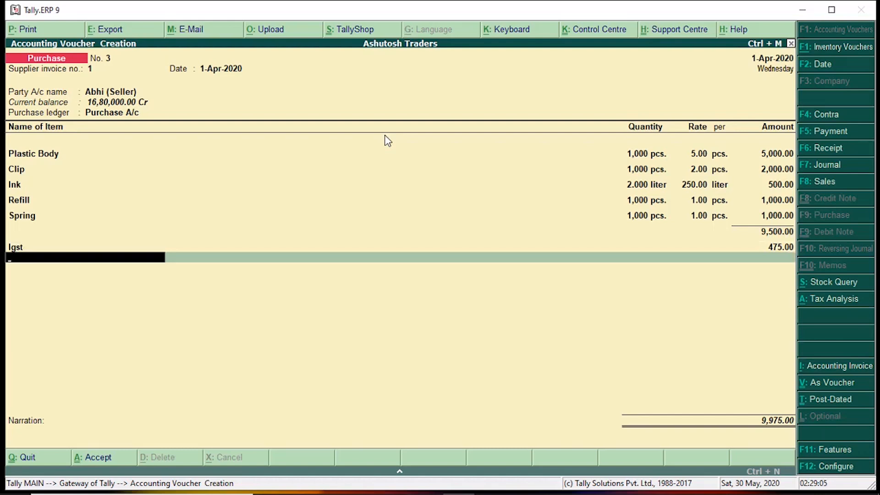
key("Return")
key("Return")
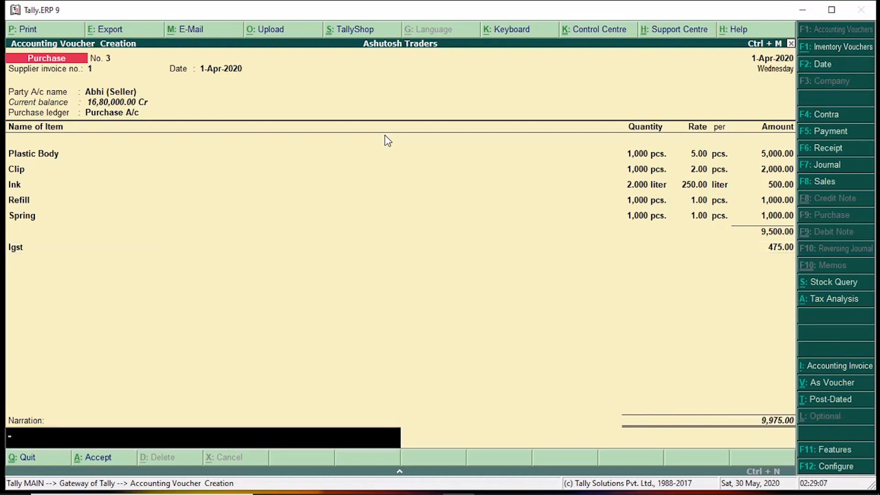
Save the purchase voucher without a narration and return to the Gateway of Tally
key("Return")
key("Escape")
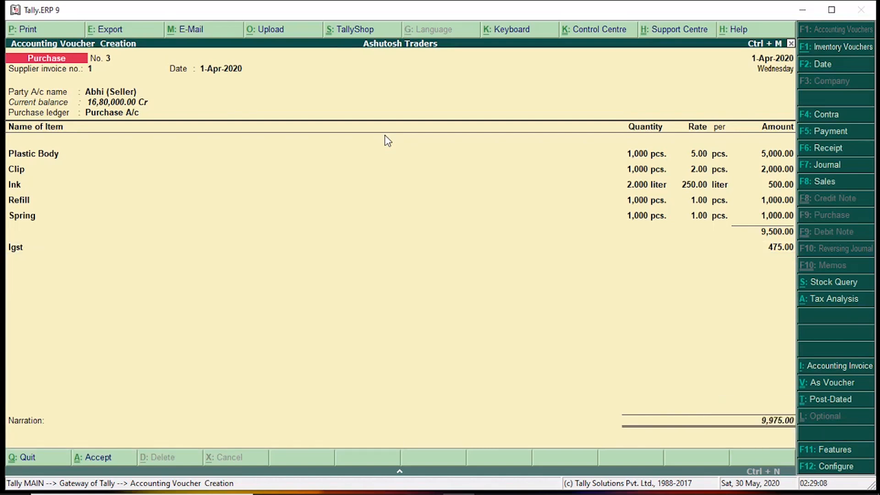
key("ctrl+a")
key("Escape")
key("Return")
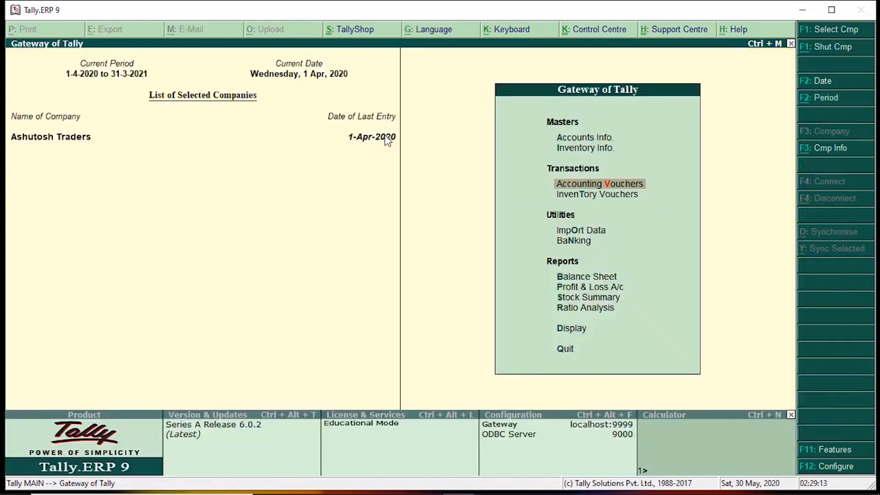
Open the stock item Dot Pen for alteration and keep its name, Finish Material group and pcs. unit
key("Up")
key("Return")
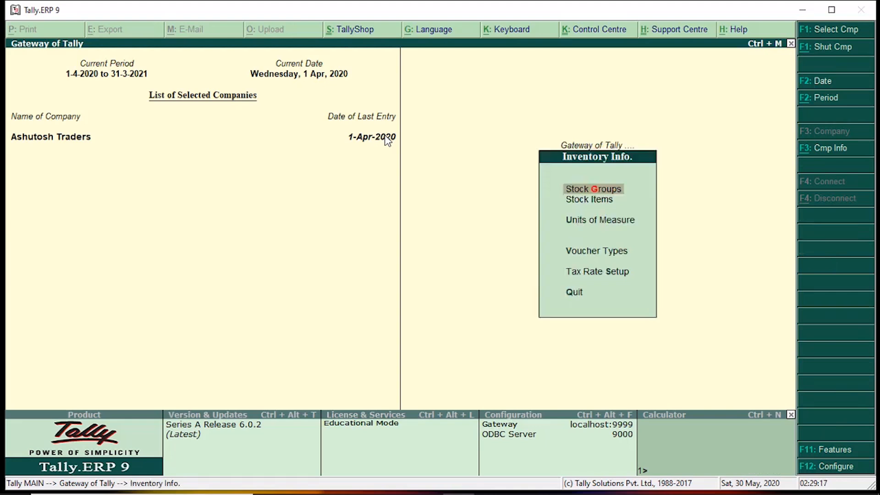
key("Down")
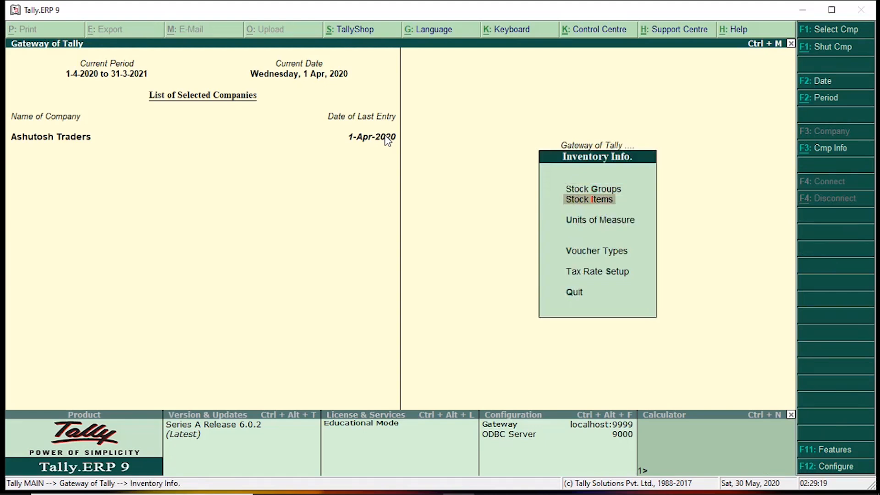
key("Return")
key("Down")
key("Down")
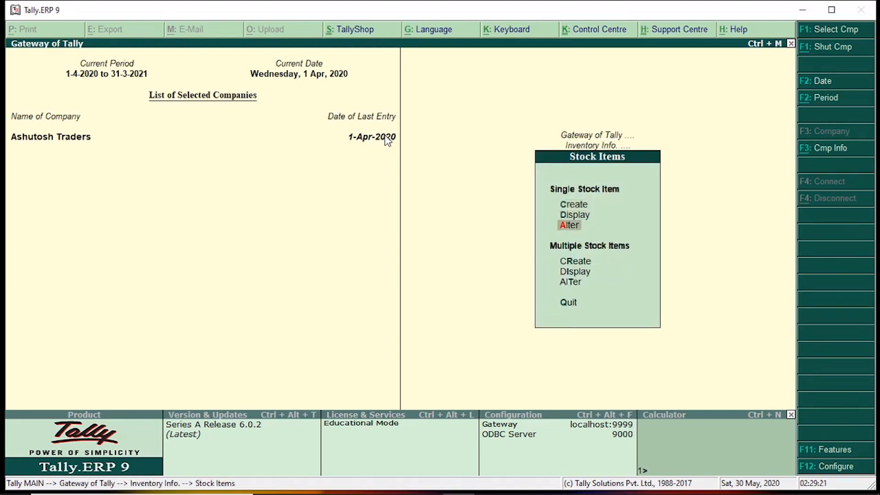
key("Return")
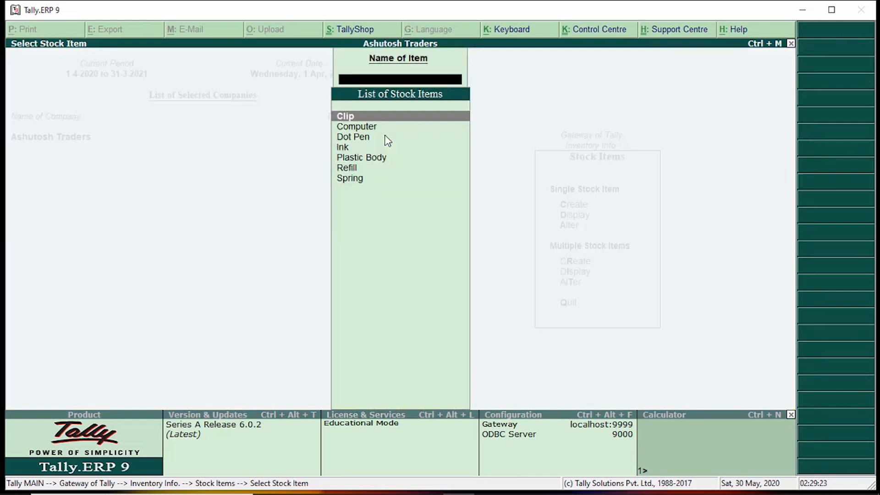
key("Down")
key("Down")
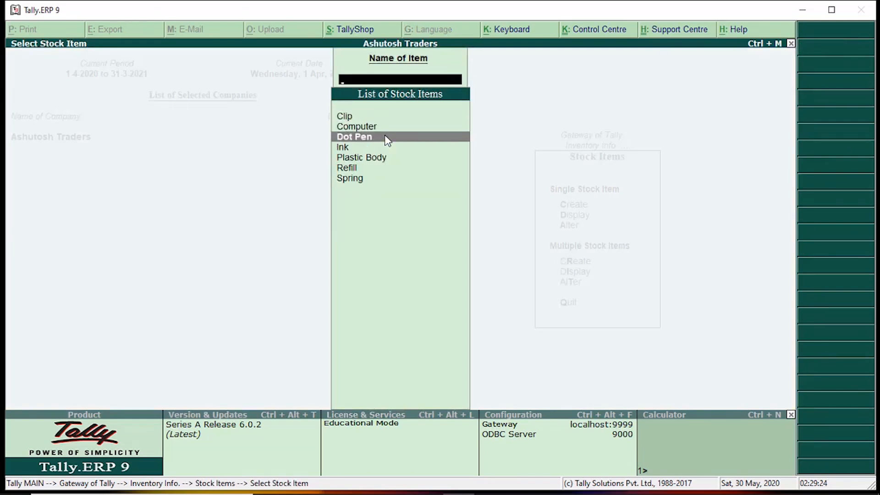
key("Return")
key("Return")
key("Return")
key("Return")
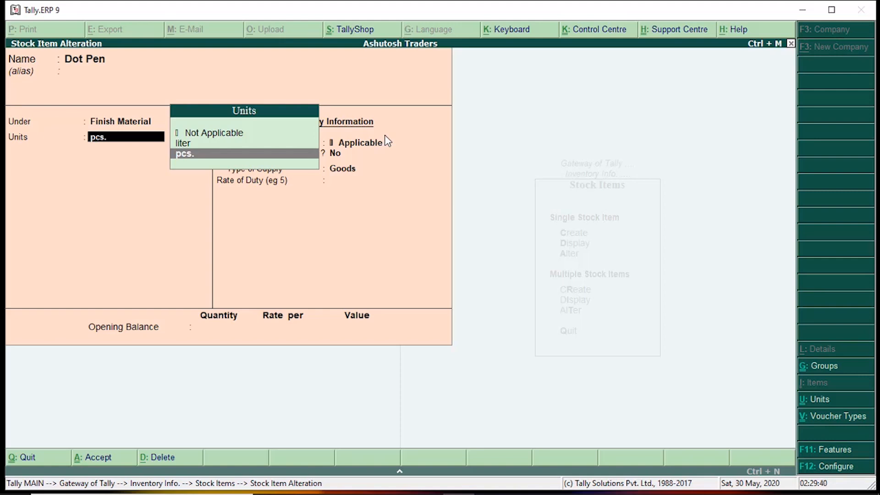
Enable component list details (Bill of Materials) in the stock item configuration
key("F12")
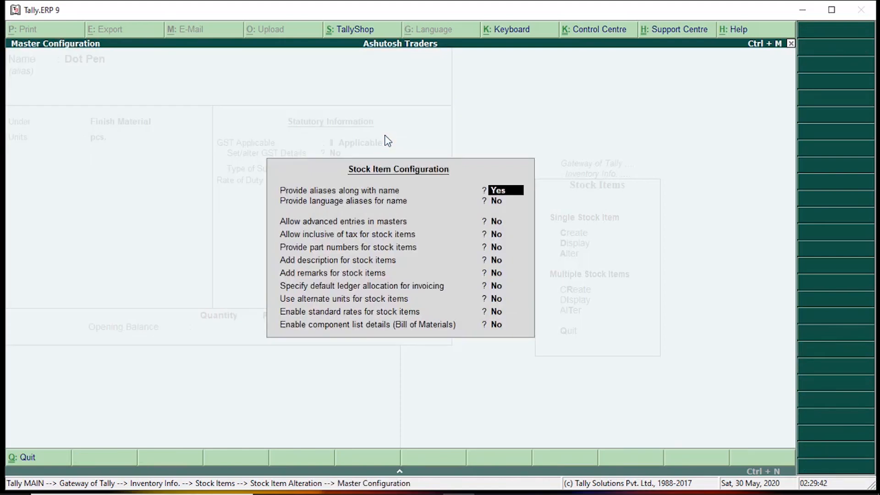
key("Down")
key("Down")
key("Down")
key("Down")
key("Down")
key("Down")
key("Down")
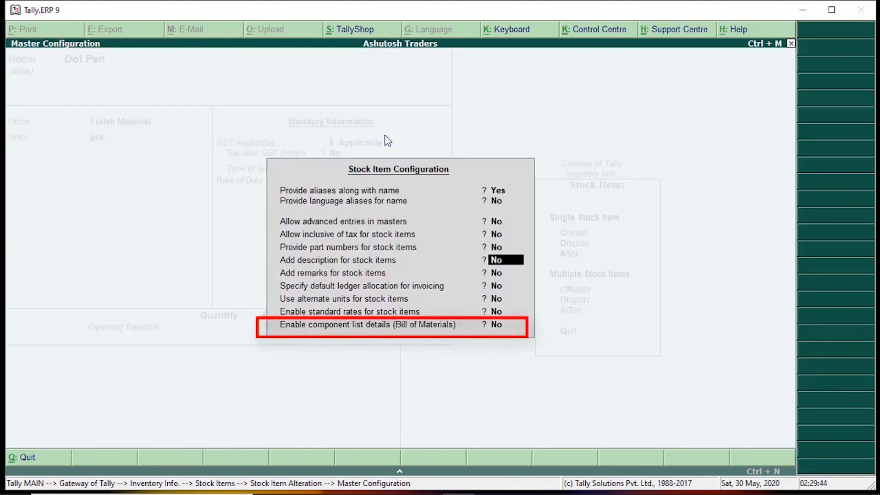
key("Down")
key("Down")
key("Down")
type("y")
key("Return")
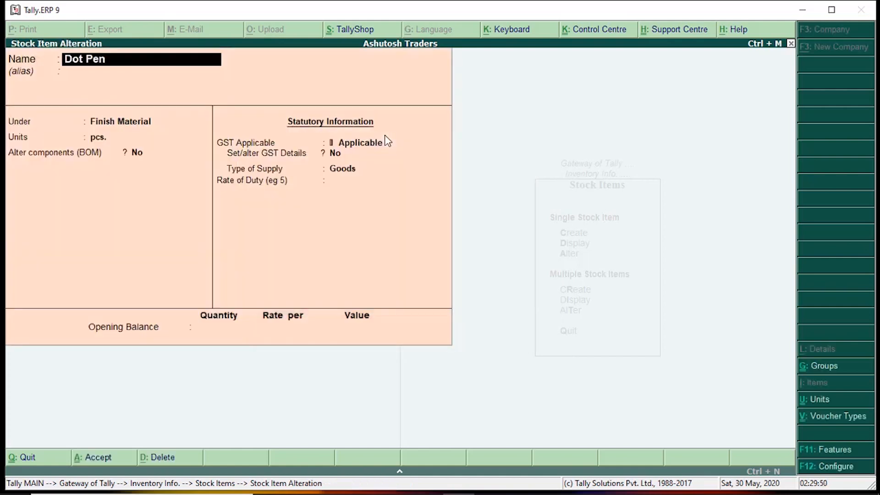
Set Alter components (BOM) to Yes for Dot Pen, keeping its name, group and unit
key("Return")
key("Return")
key("Return")
key("Return")
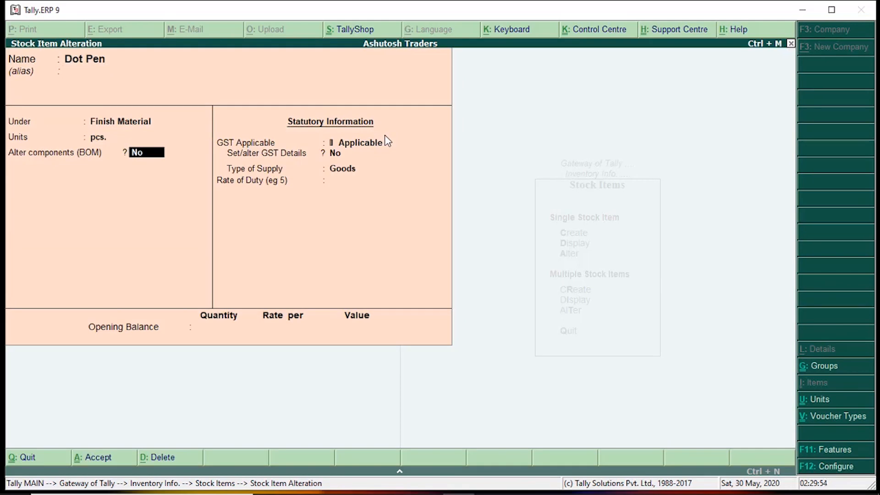
key("y")
key("Return")
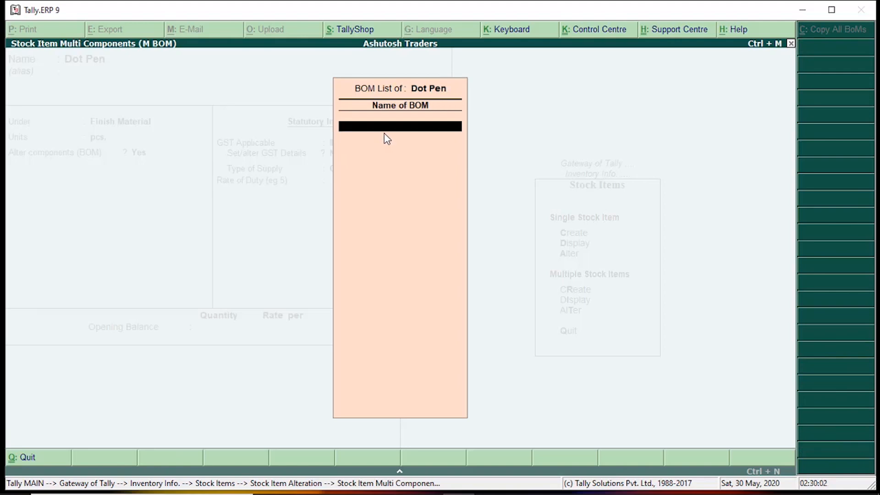
Name the bill of materials Dot Pen and set its unit of manufacture to 1 pcs
type("Dot")
type(" P")
type("1")
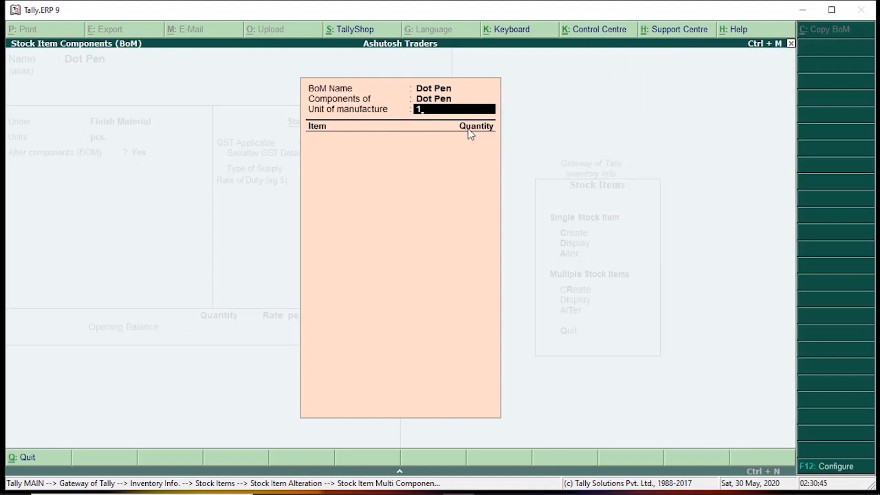
key("BackSpace")
type("1")
key("Return")
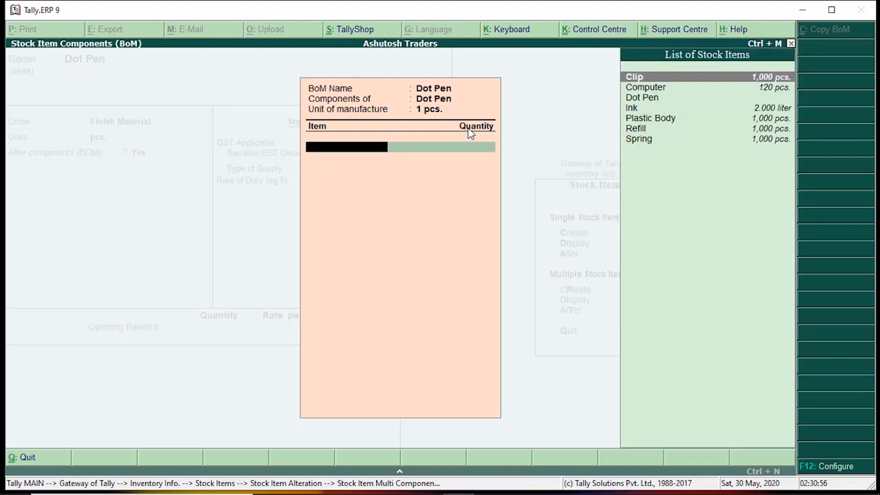
Add Plastic Body to the Dot Pen bill of materials with a quantity of 1 pcs
key("Down")
key("Down")
key("Down")
key("Down")
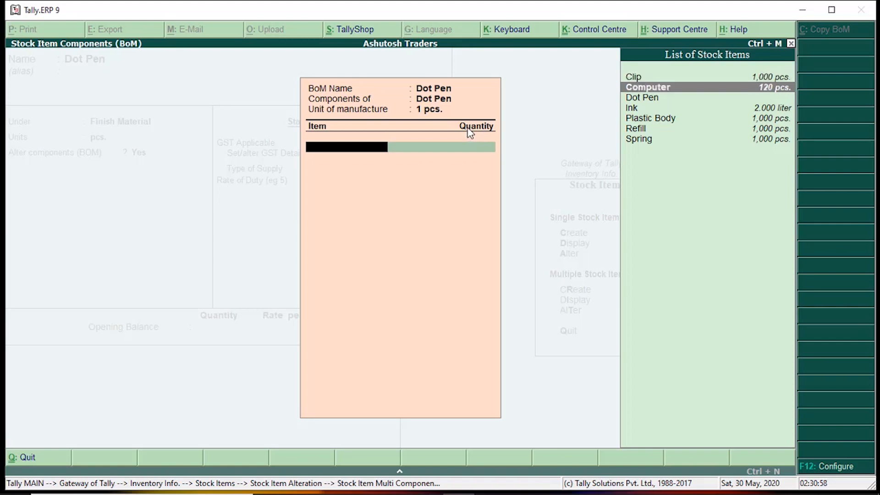
key("Return")
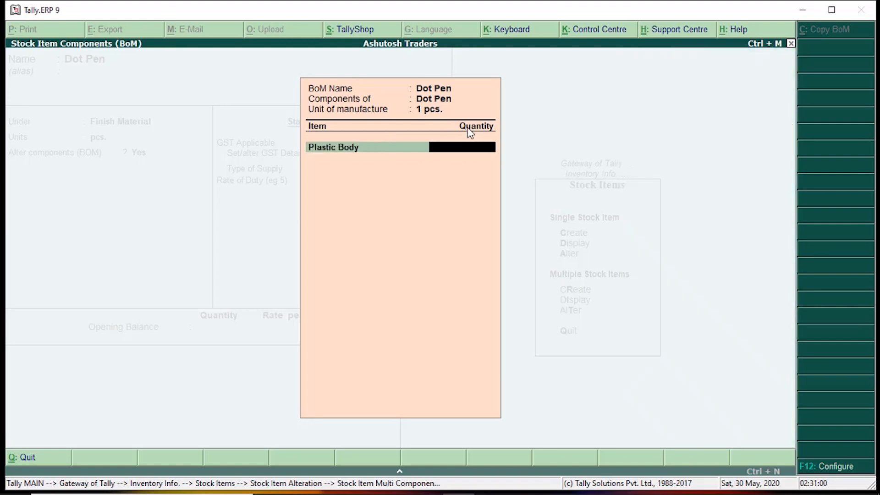
type("1")
key("Return")
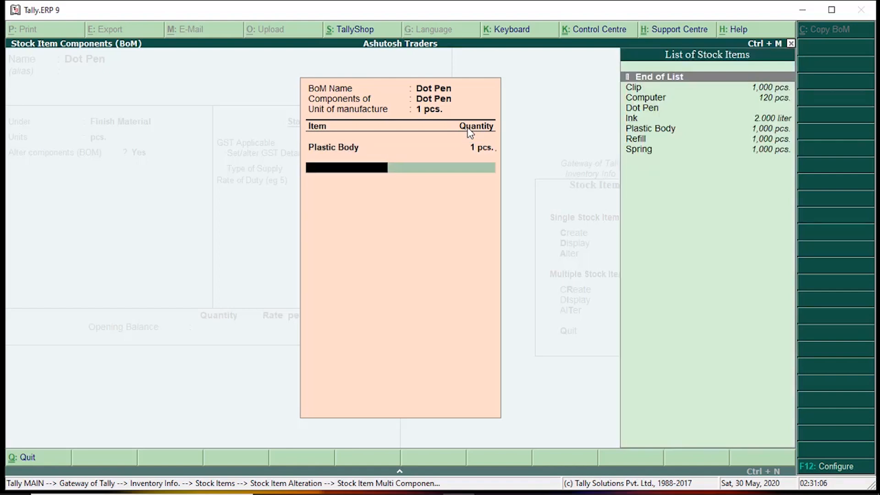
Add Clip to the Dot Pen bill of materials with a quantity of 1 pcs
key("Down")
key("Return")
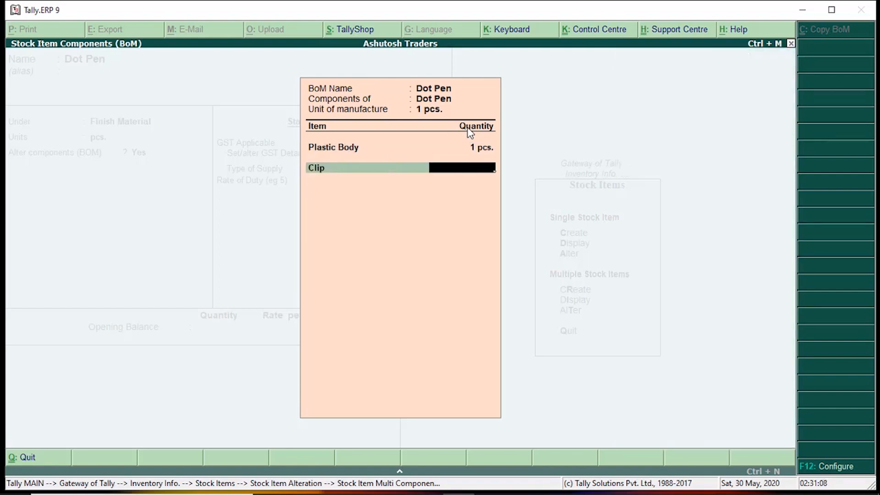
type("1")
key("Return")
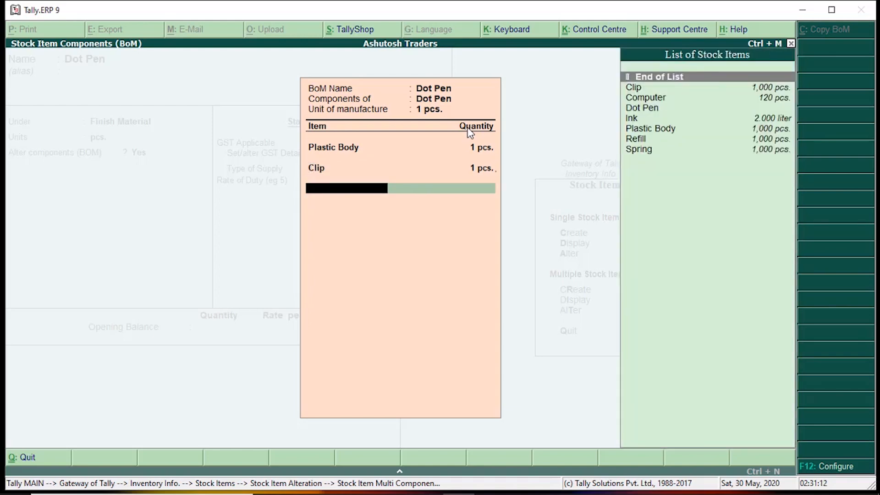
Add Ink to the Dot Pen bill of materials with a quantity of 0.050 liter
key("Down")
key("Down")
key("Down")
key("Down")
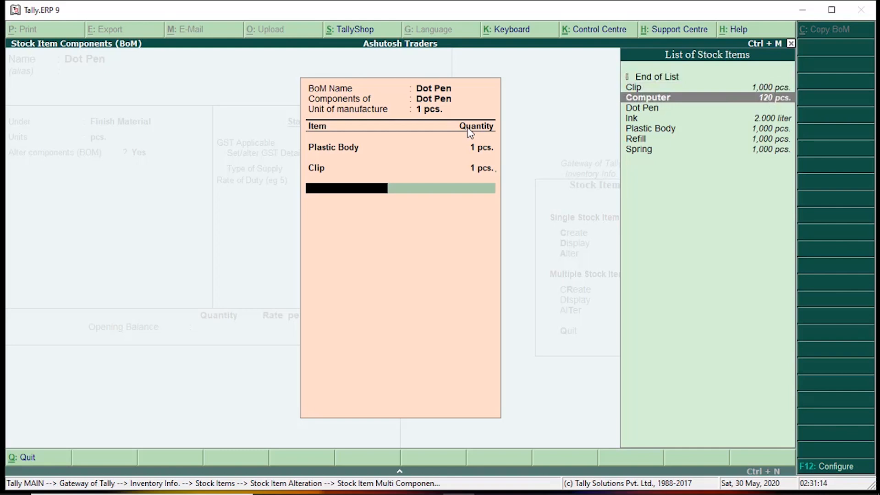
key("Return")
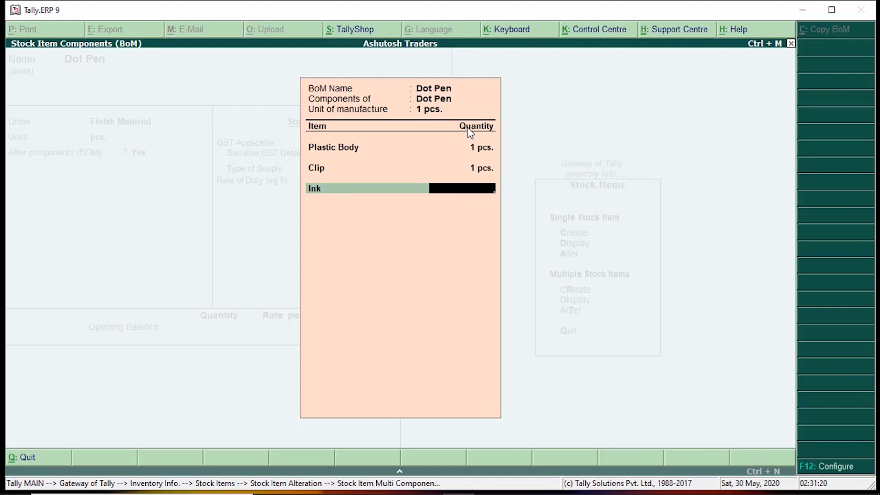
type(".050")
key("Return")
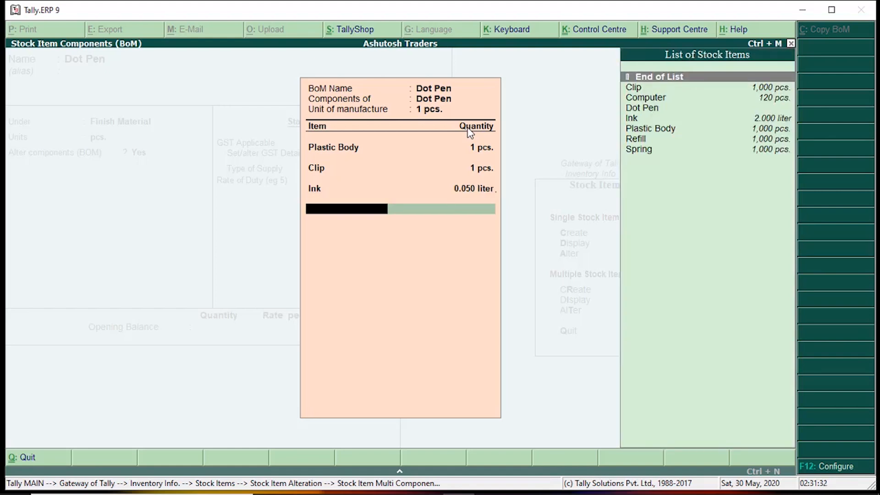
Add Refill to the Dot Pen bill of materials with a quantity of 1 pcs
type("Re")
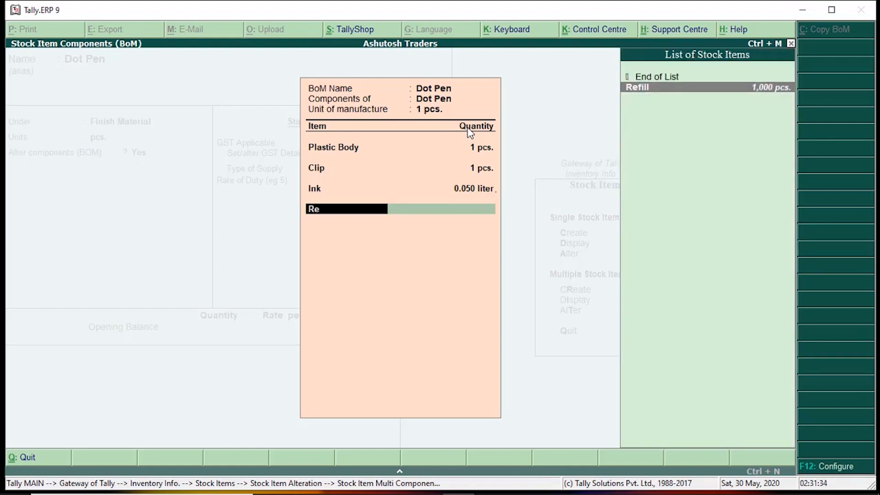
key("Return")
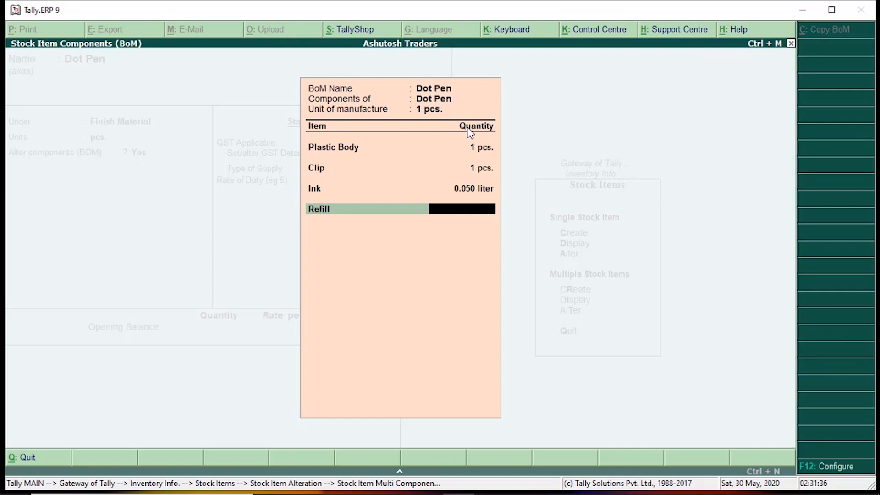
type("1")
key("Return")
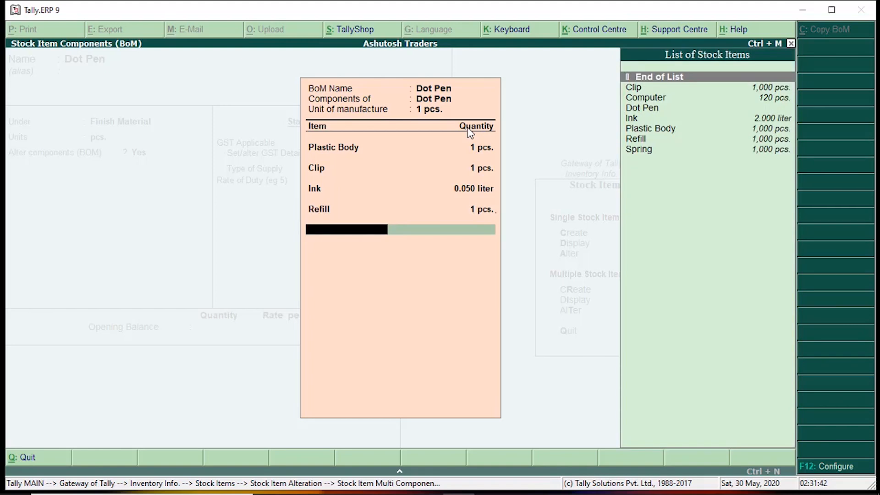
Add Spring to the Dot Pen bill of materials with a quantity of 1 pcs
type("S")
key("Return")
type("1")
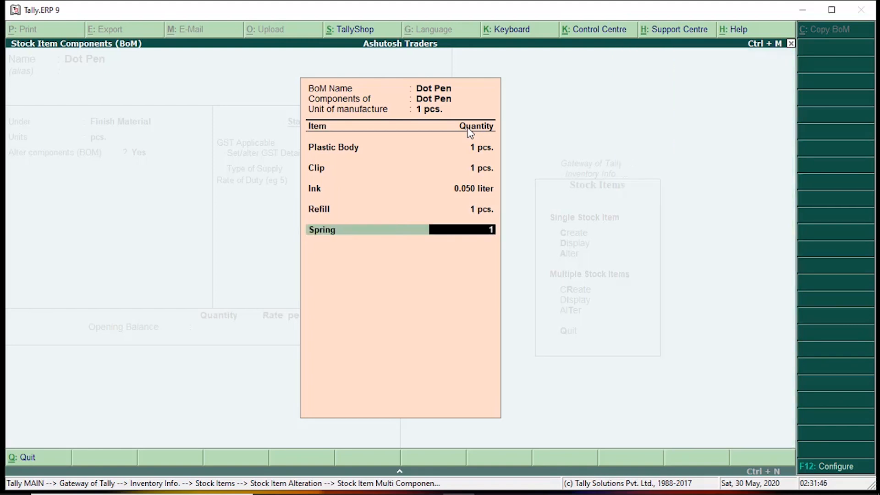
key("Return")
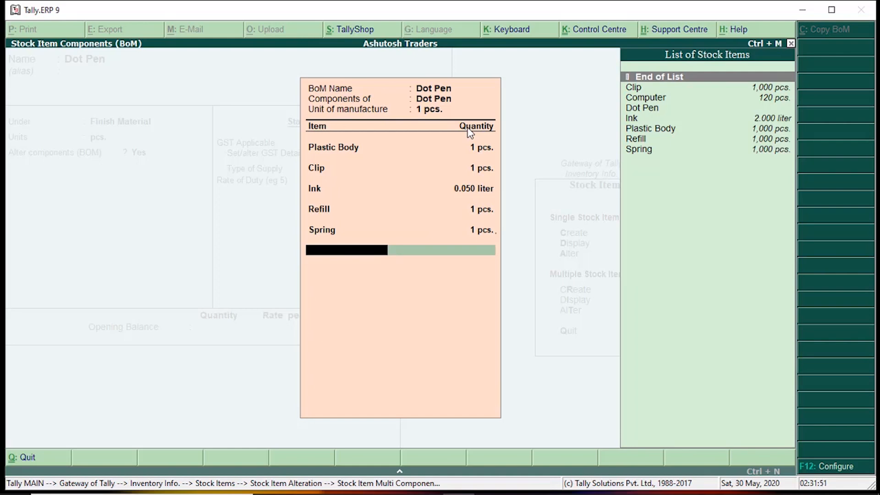
Save the altered Dot Pen item with its completed component list and return to the Gateway of Tally
key("Return")
key("Return")
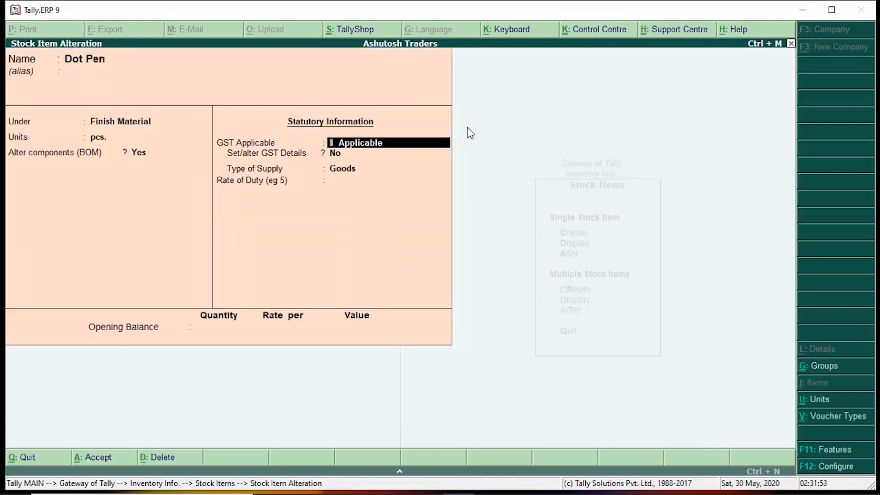
key("Return")
key("Return")
key("Return")
key("Return")
key("Return")
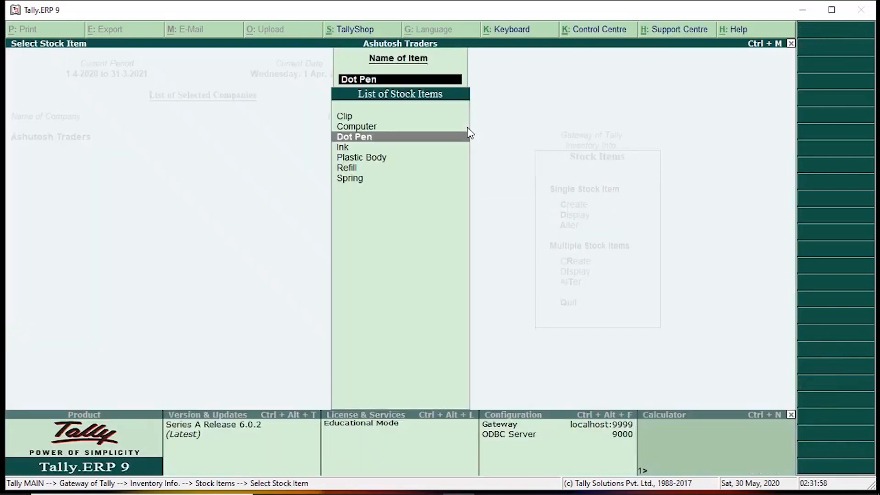
key("Escape")
key("Escape")
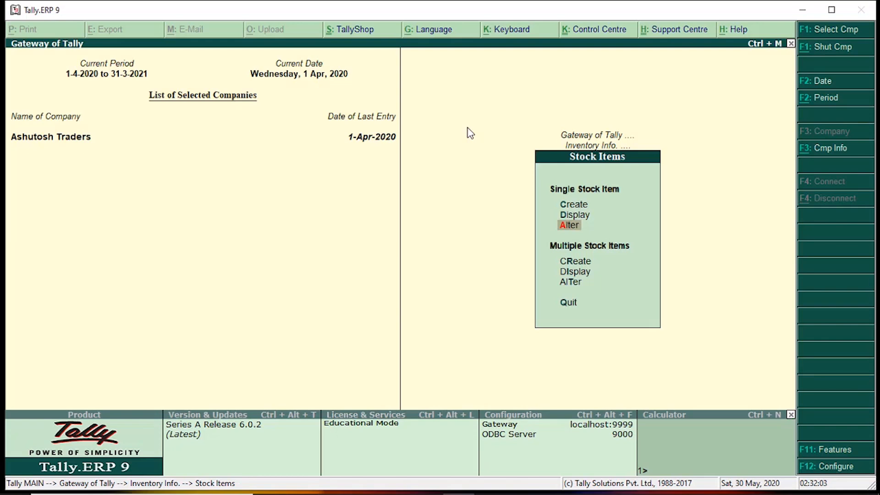
key("Escape")
key("Escape")
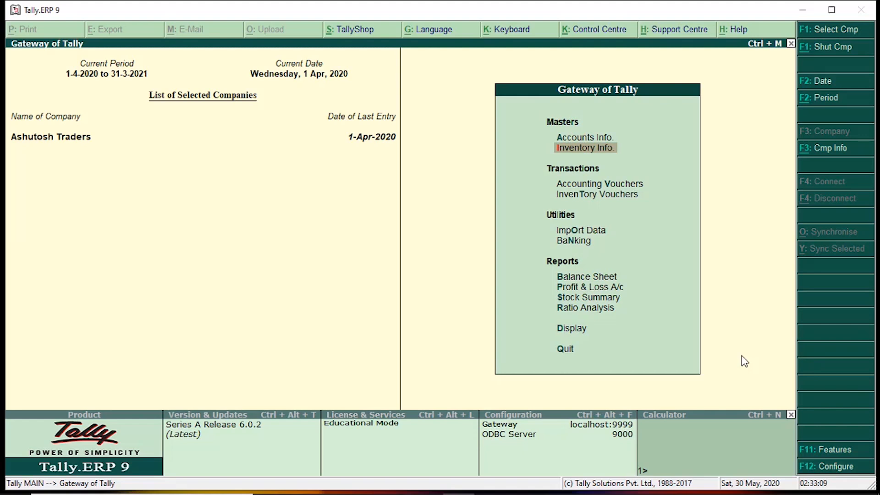
Start creating a voucher type under Accounts Info. and name it Manufacturing Journal
key("Up")
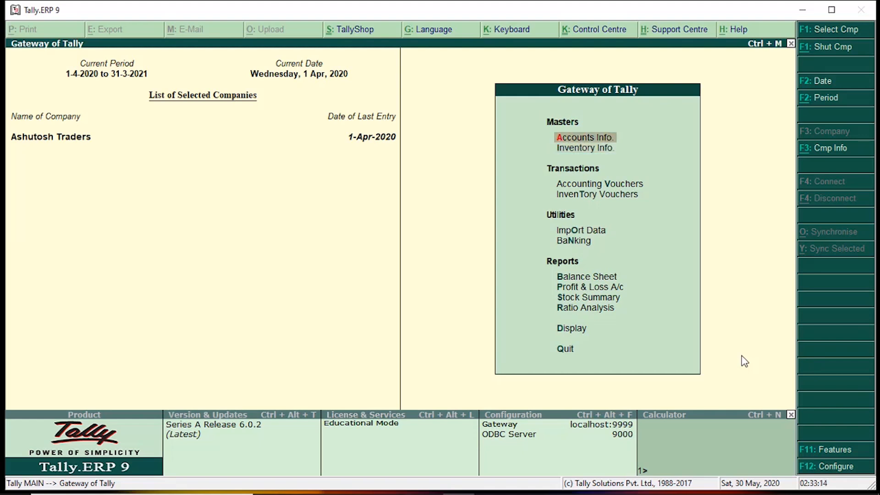
key("Return")
key("Down")
key("Down")
key("Down")
key("Up")
key("Return")
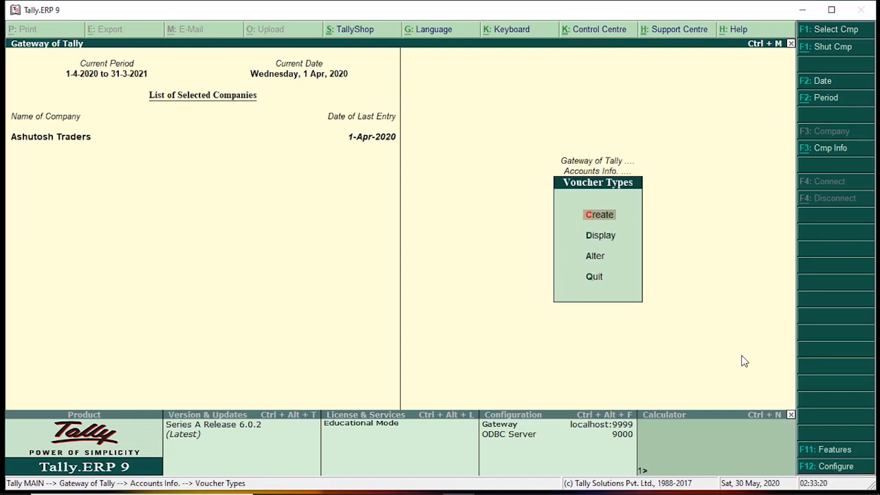
key("Return")
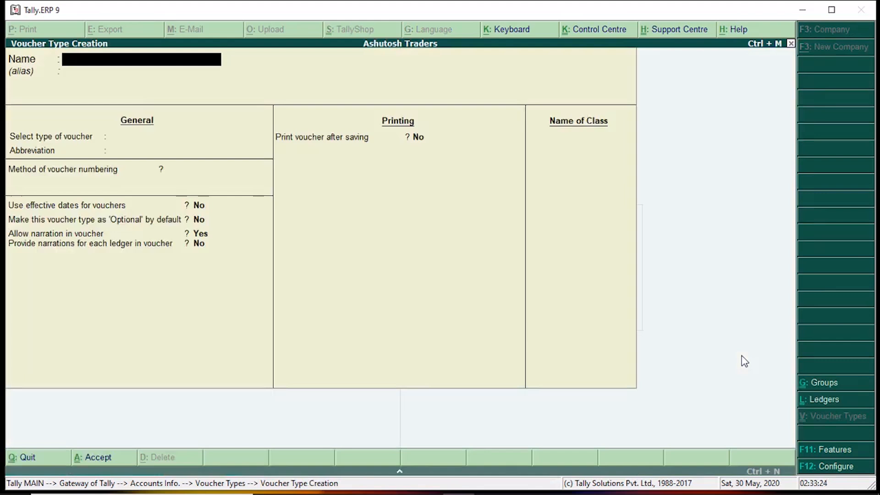
type("Manufacturing Journal")
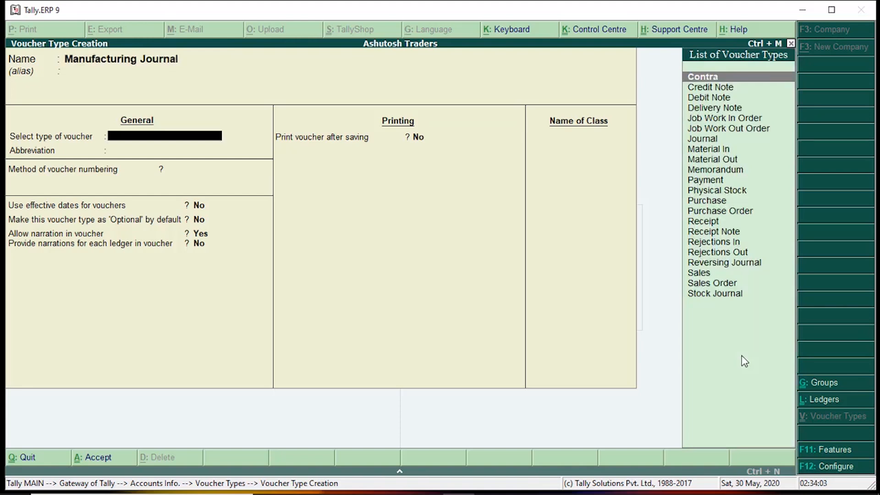
Set the new voucher type to Stock Journal and keep the abbreviation Stk Jrnl
key("Down")
key("Down")
key("Down")
key("Down")
key("Down")
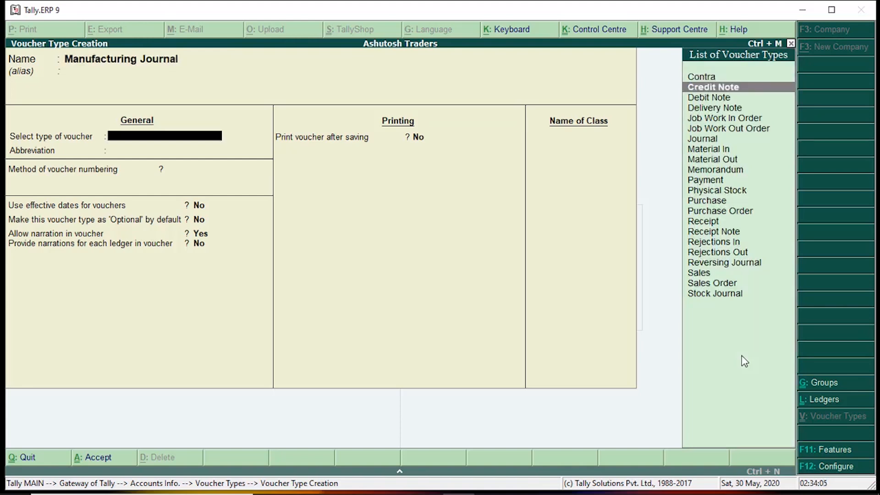
key("Down")
key("Down")
key("Down")
key("Down")
key("Down")
key("Down")
key("Down")
key("Down")
key("Down")
key("Down")
key("Down")
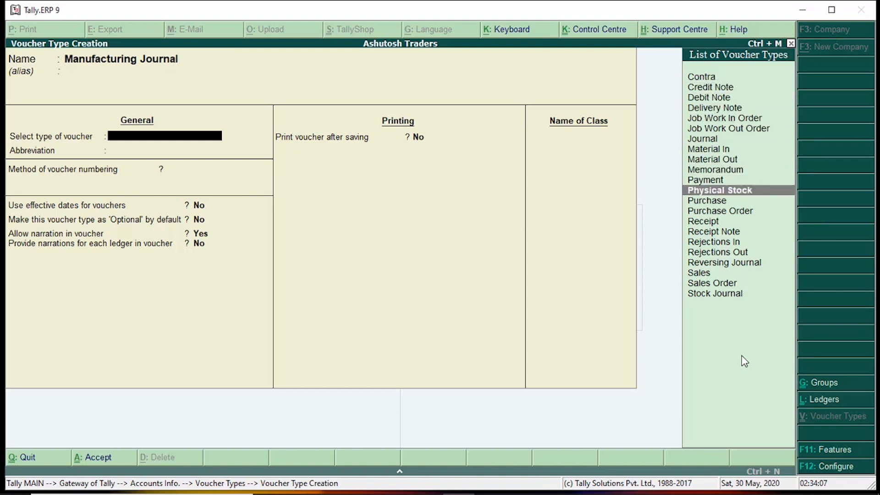
key("Down")
key("Down")
key("Down")
key("Down")
key("Down")
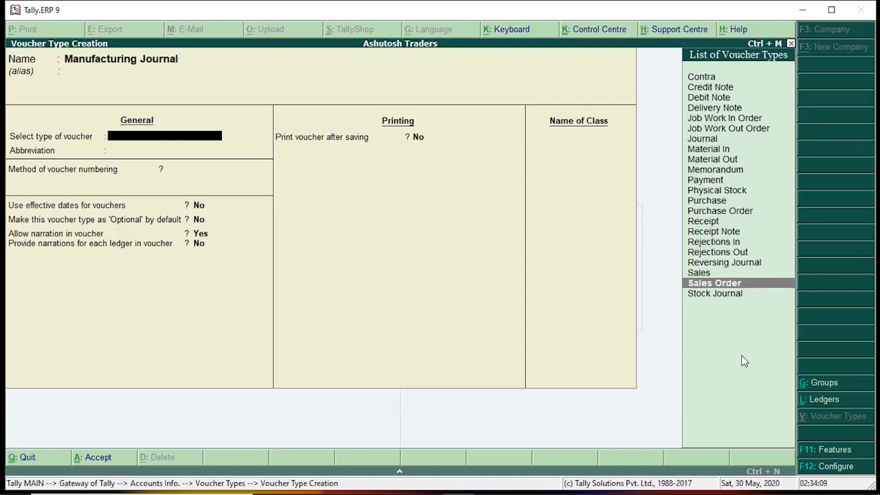
key("Return")
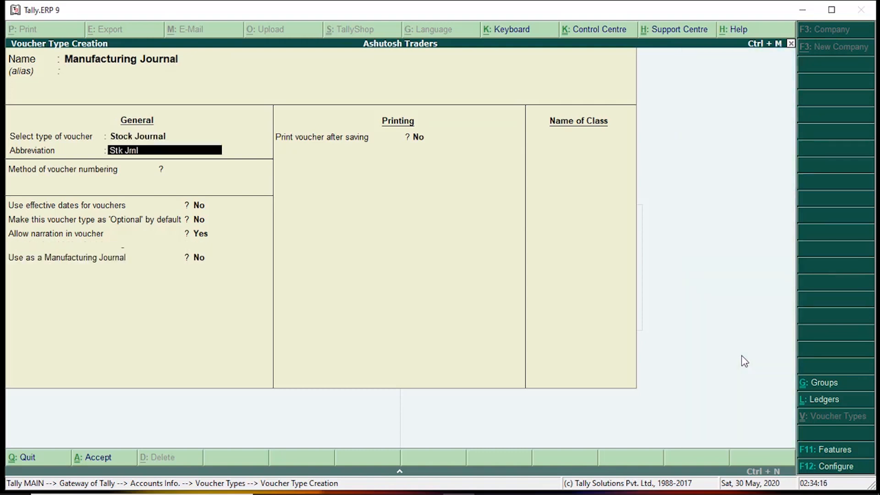
key("Return")
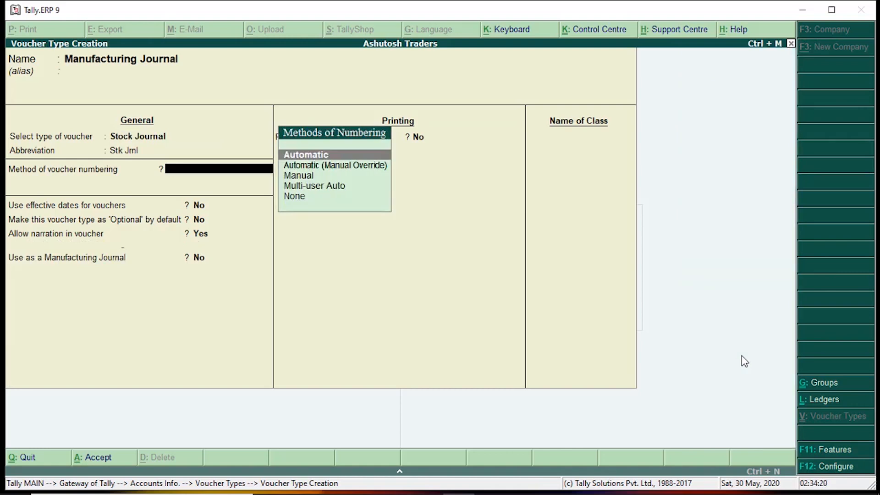
Choose Automatic voucher numbering and keep the default advanced configuration, effective dates, optional and narration settings
key("Return")
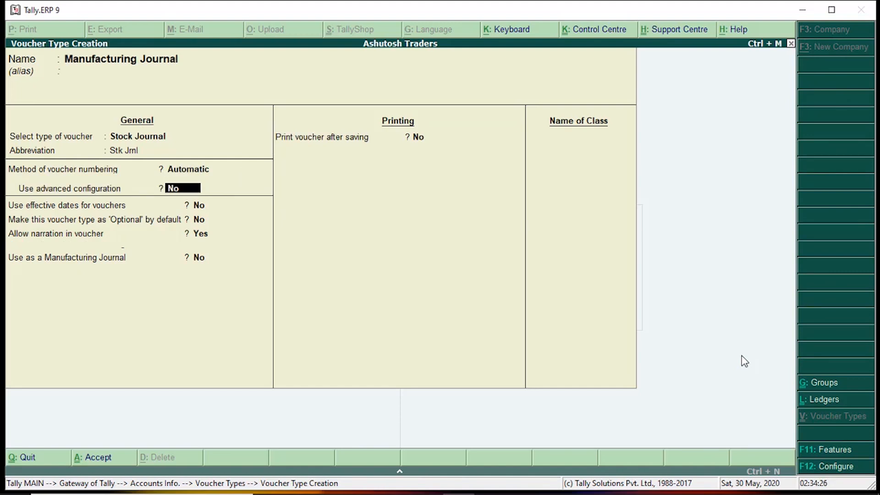
key("Return")
key("Return")
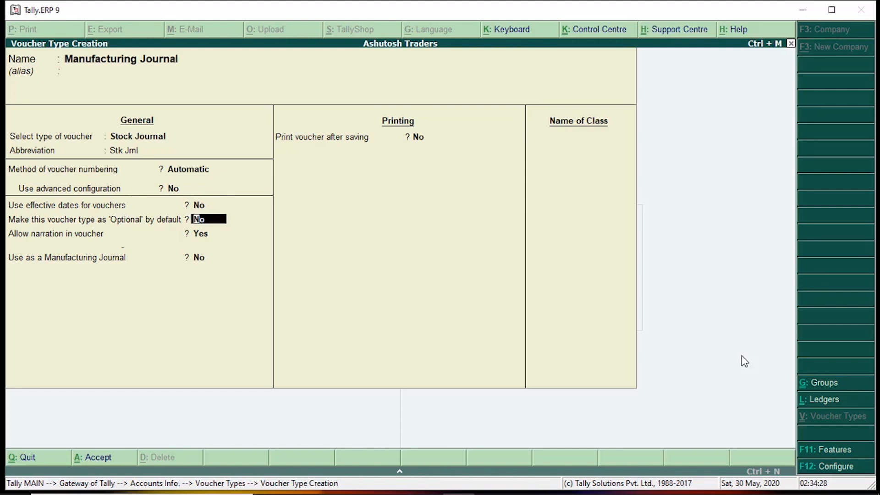
key("Return")
key("Return")
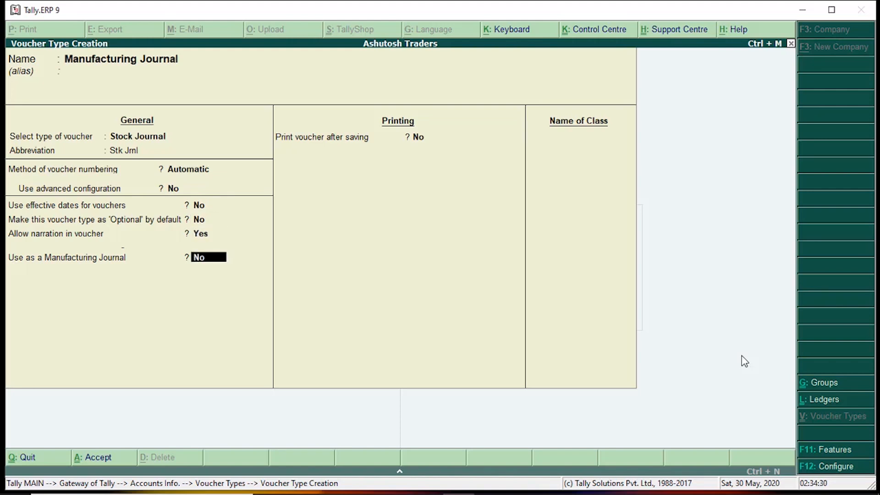
Enable use as a Manufacturing Journal, keep printing after saving at No, and save the voucher type
type("y")
key("Return")
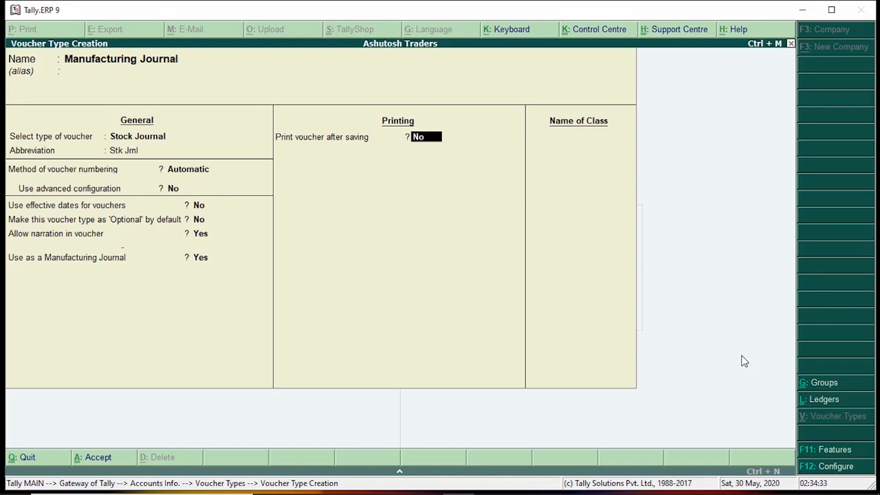
key("n")
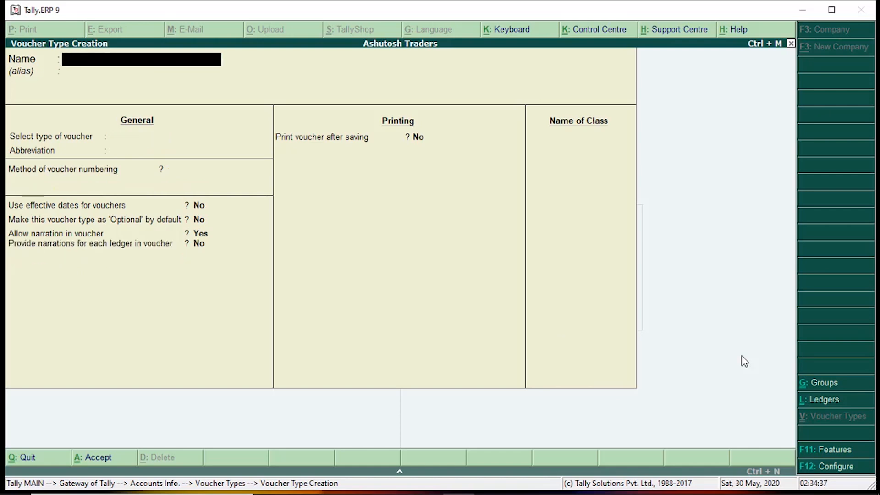
Leave voucher type creation and return to the Gateway of Tally
key("Escape")
key("y")
key("Escape")
key("Escape")
Start a new voucher of type Manufacturing Journal from Accounting Vouchers
key("Down")
key("Down")
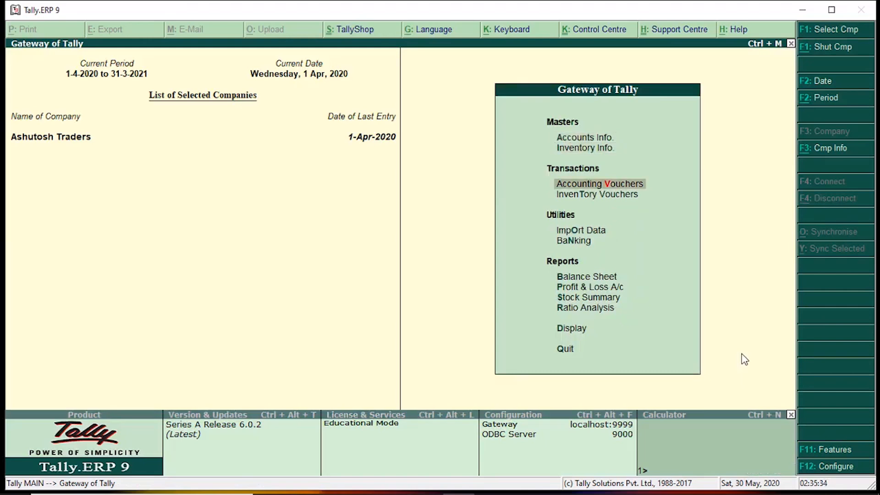
key("Return")
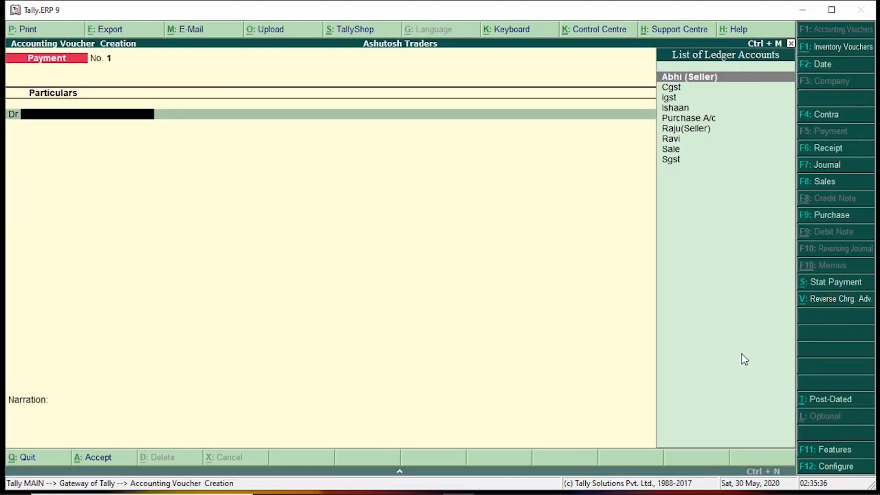
key("alt+F7")
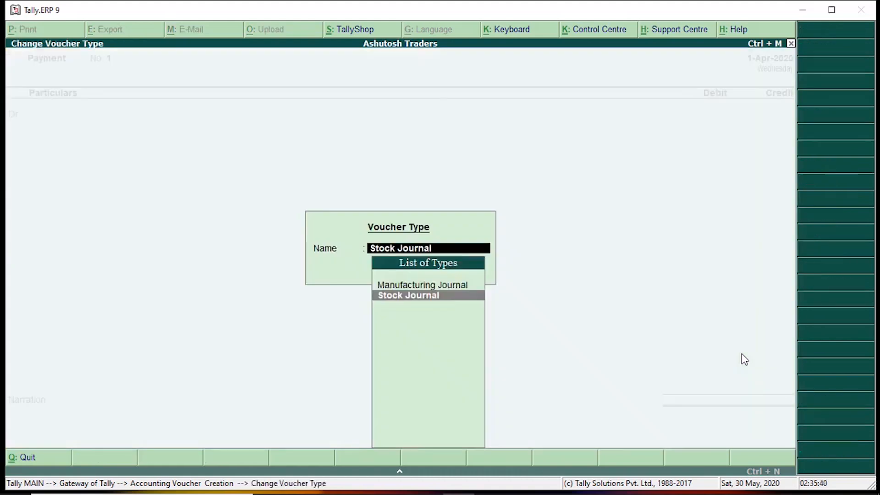
key("Up")
key("Return")
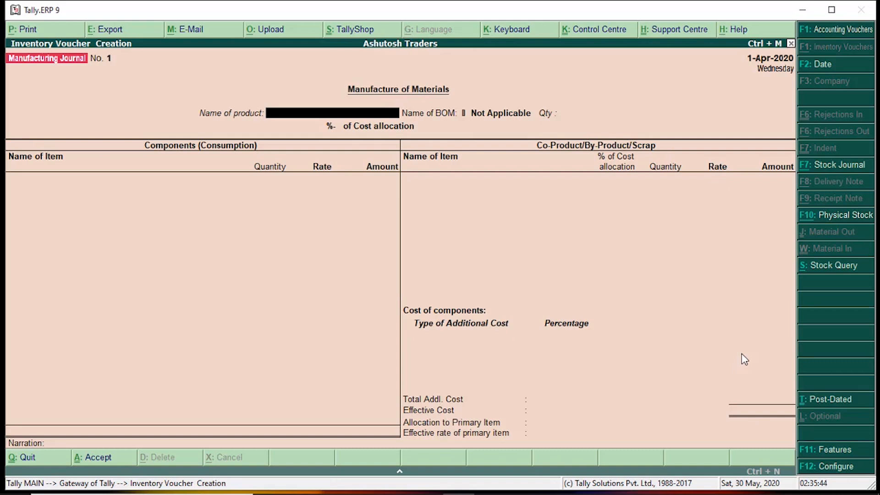
Set the manufactured product to Dot Pen with the Dot Pen BOM and a quantity of 100 pcs
type("Do")
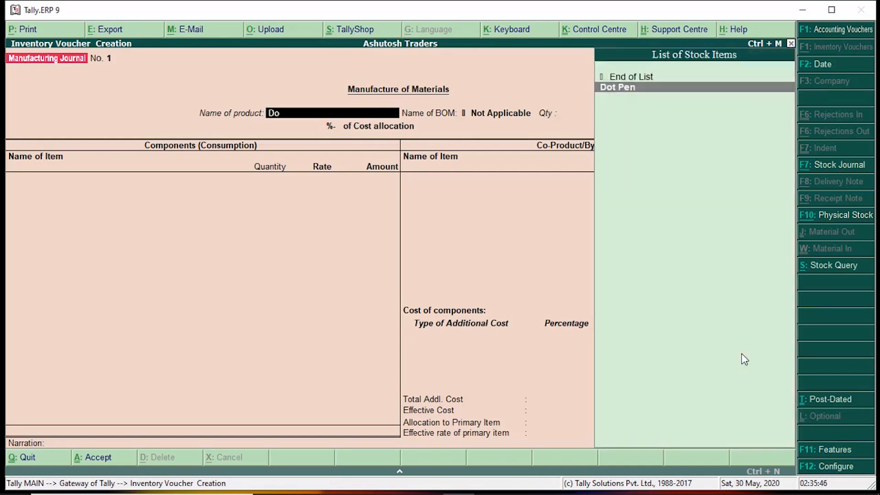
key("Return")
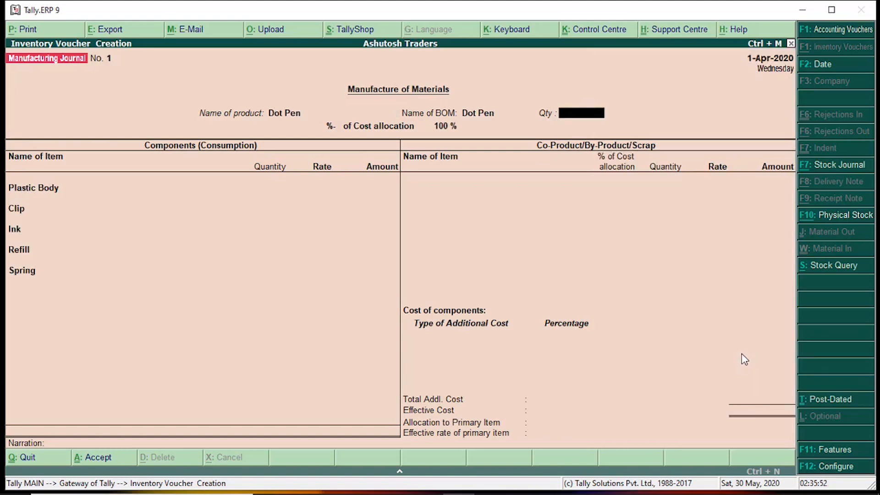
type("100")
key("Return")
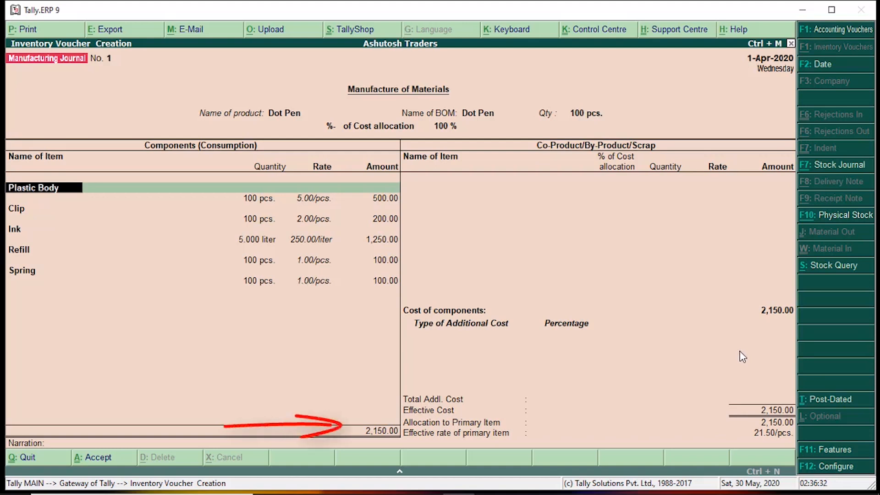
Accept the quantities and rates of all five Dot Pen components and end the component and by-product lists without additions
key("Return")
key("Return")
key("Return")
key("Return")
key("Return")
key("Return")
key("Return")
key("Return")
key("Return")
key("Return")
key("Return")
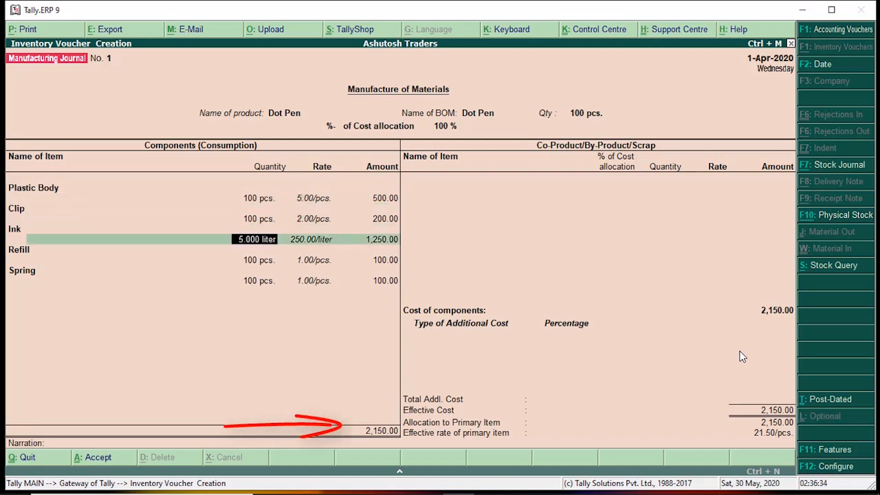
key("Return")
key("Return")
key("Return")
key("Return")
key("Return")
key("Return")
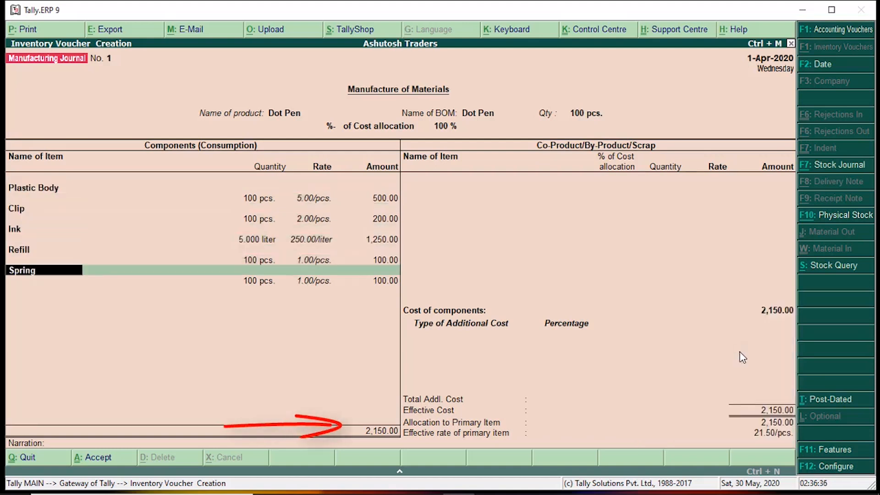
key("Return")
key("Return")
key("Return")
key("Return")
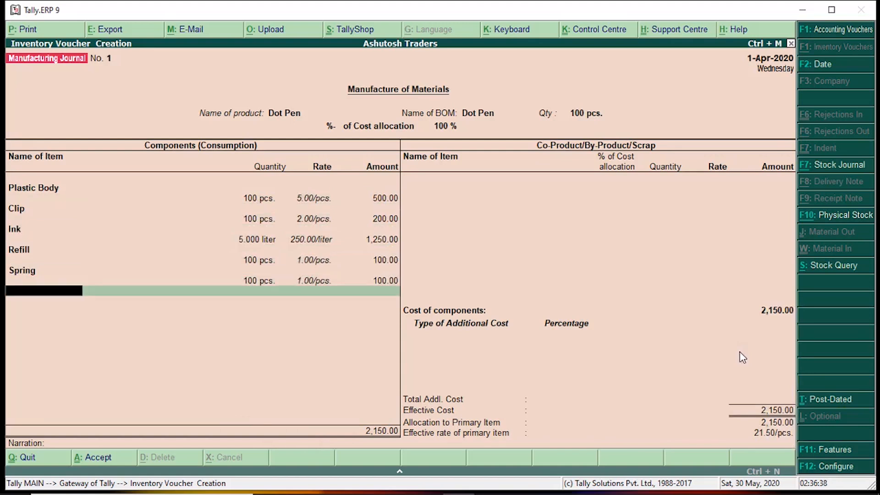
key("Return")
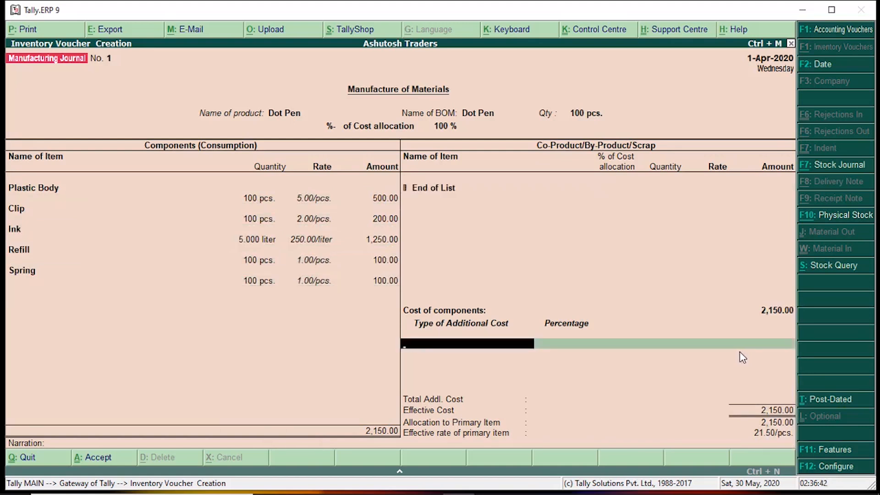
Create a Labour ledger under Direct Expenses from the additional cost line, keeping its other defaults
key("alt+c")
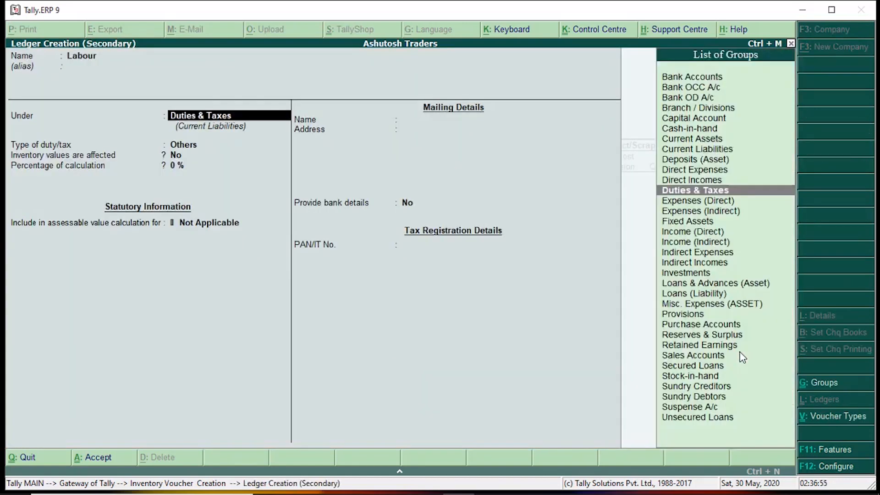
type("Di")
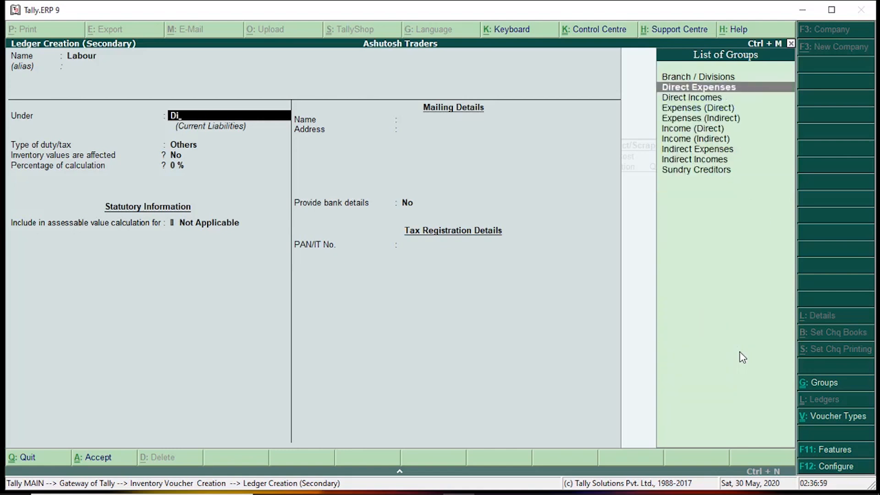
key("Return")
key("Return")
key("Return")
key("Return")
key("Return")
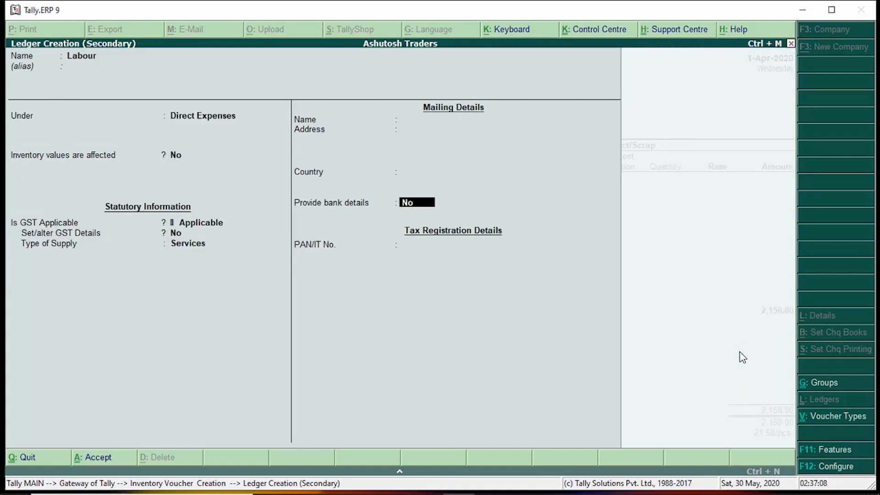
key("Return")
key("Return")
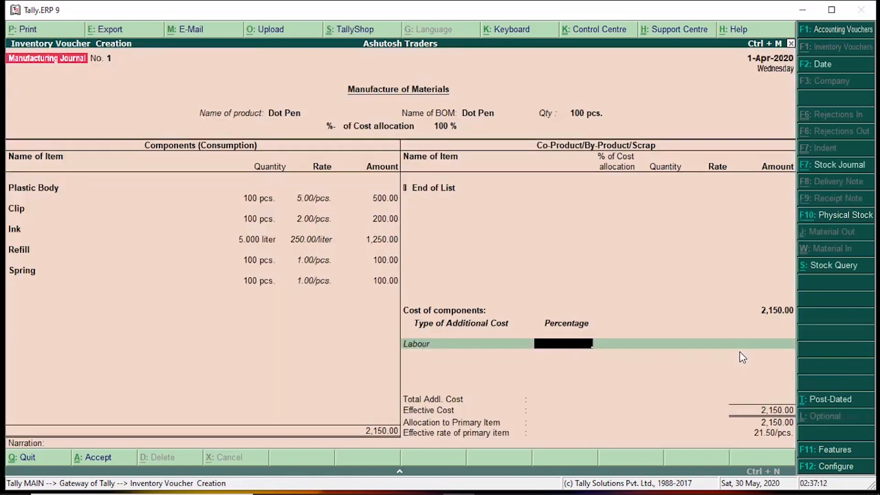
Enter an additional Labour cost of 500 without a percentage
key("Return")
type("500")
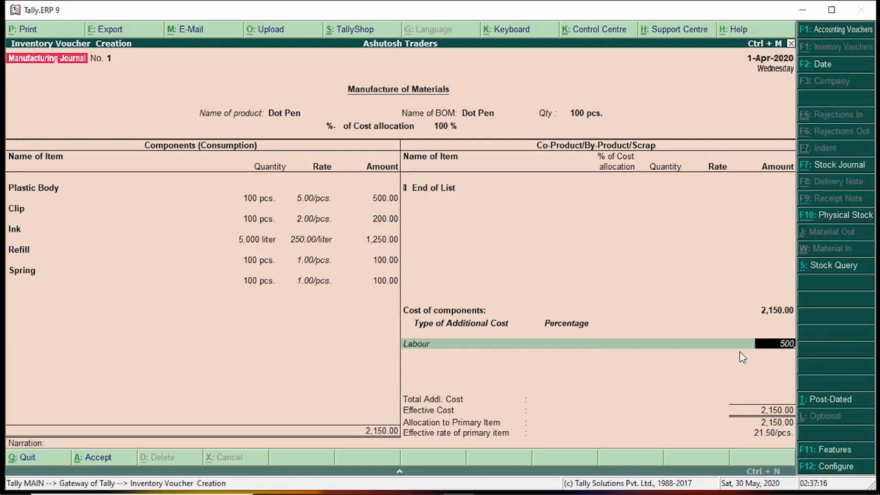
key("Return")
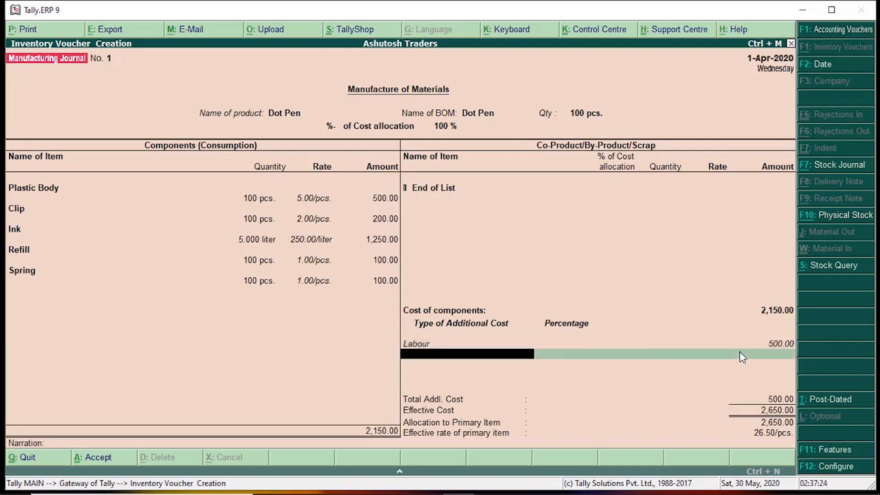